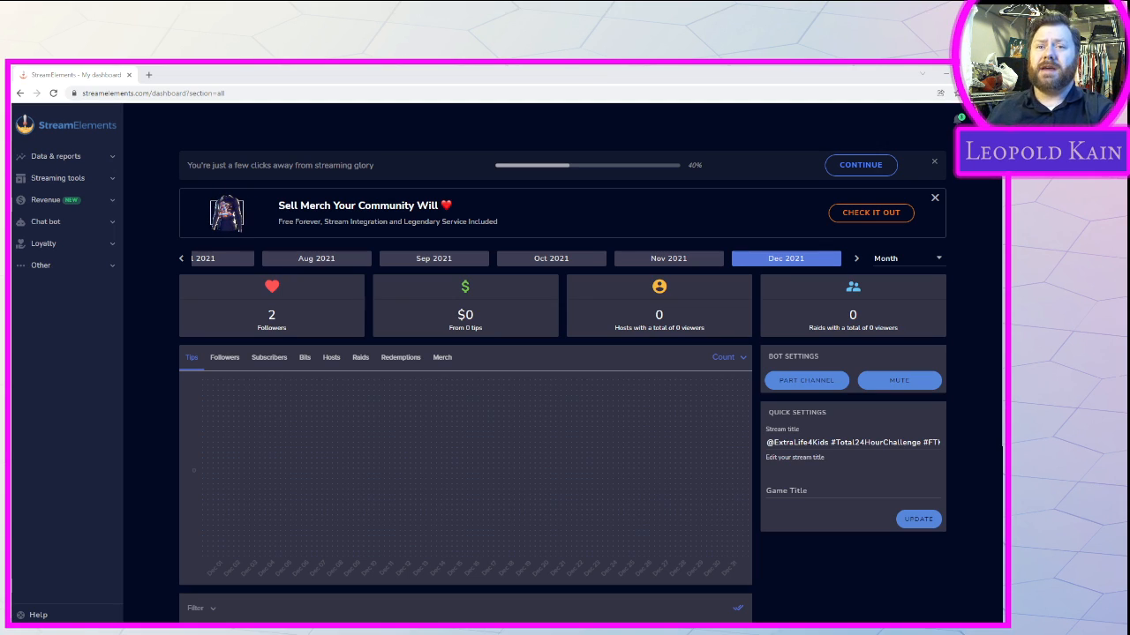
# Create a new overlay from My overlays with a resolution of 1080p
pyautogui.click(78, 179)
pyautogui.click(73, 220)
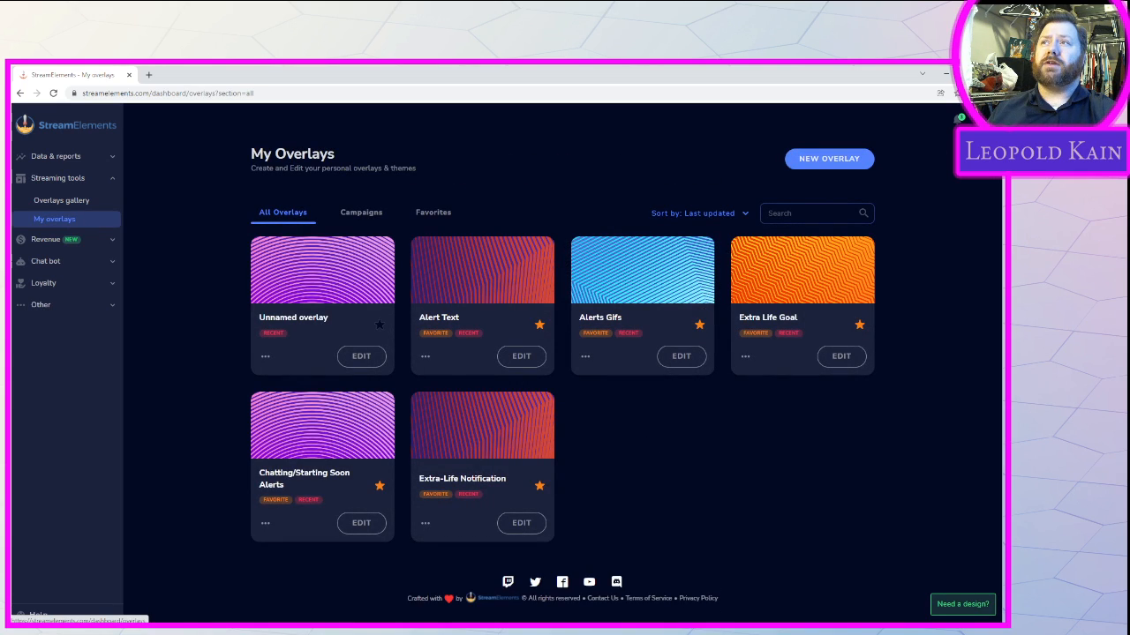
pyautogui.click(839, 162)
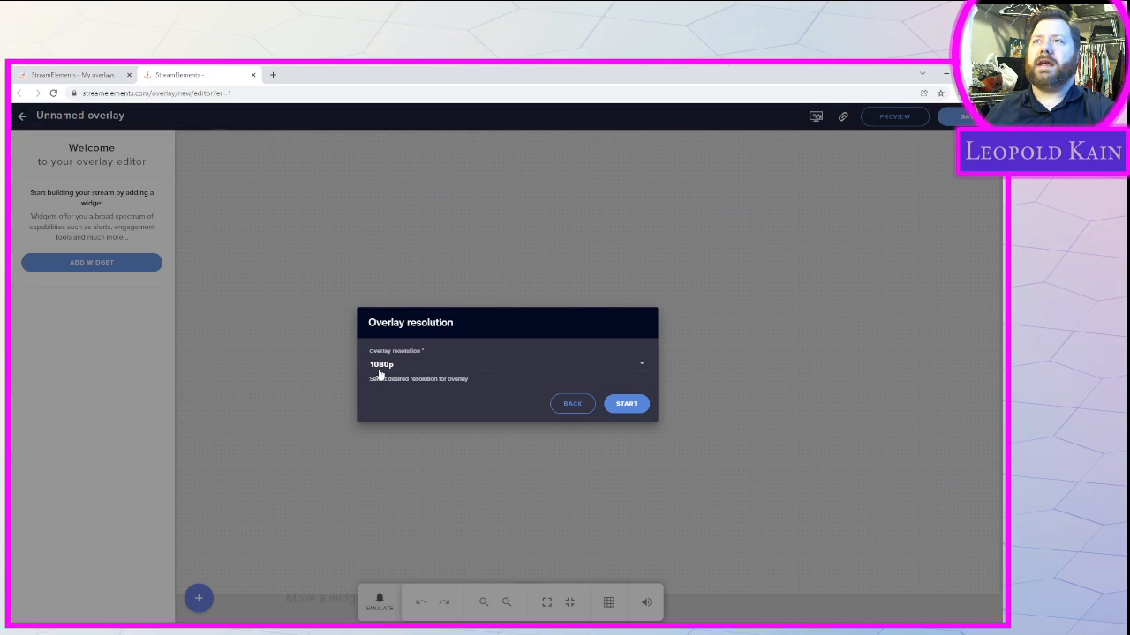
pyautogui.click(639, 411)
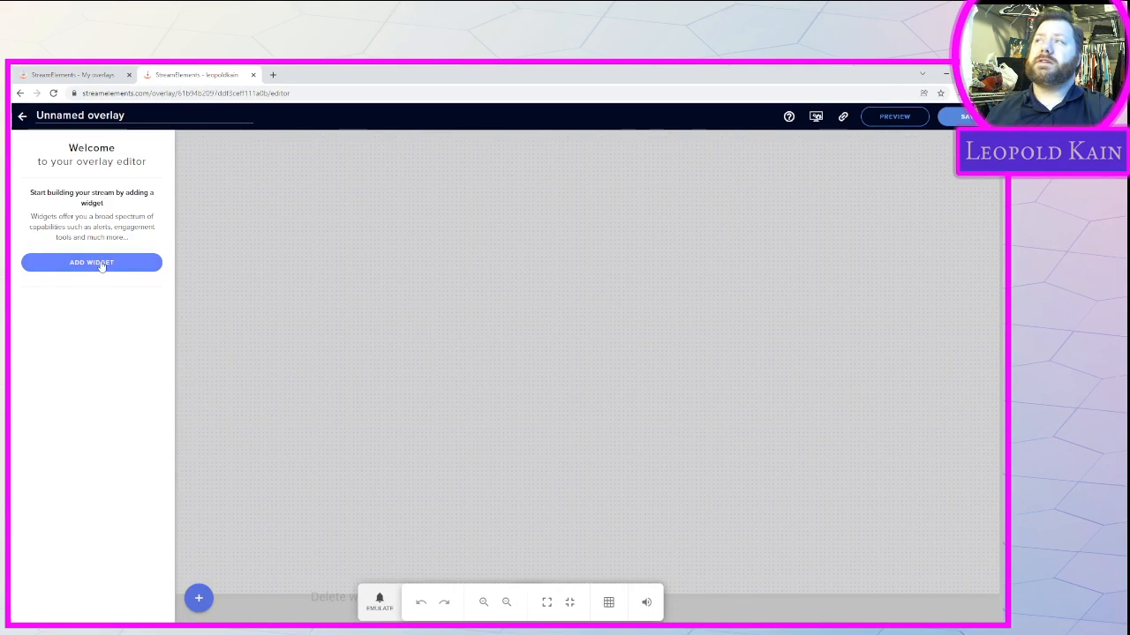
# Add an AlertBox widget from the Alerts category to the overlay
pyautogui.click(199, 602)
pyautogui.moveTo(236, 372)
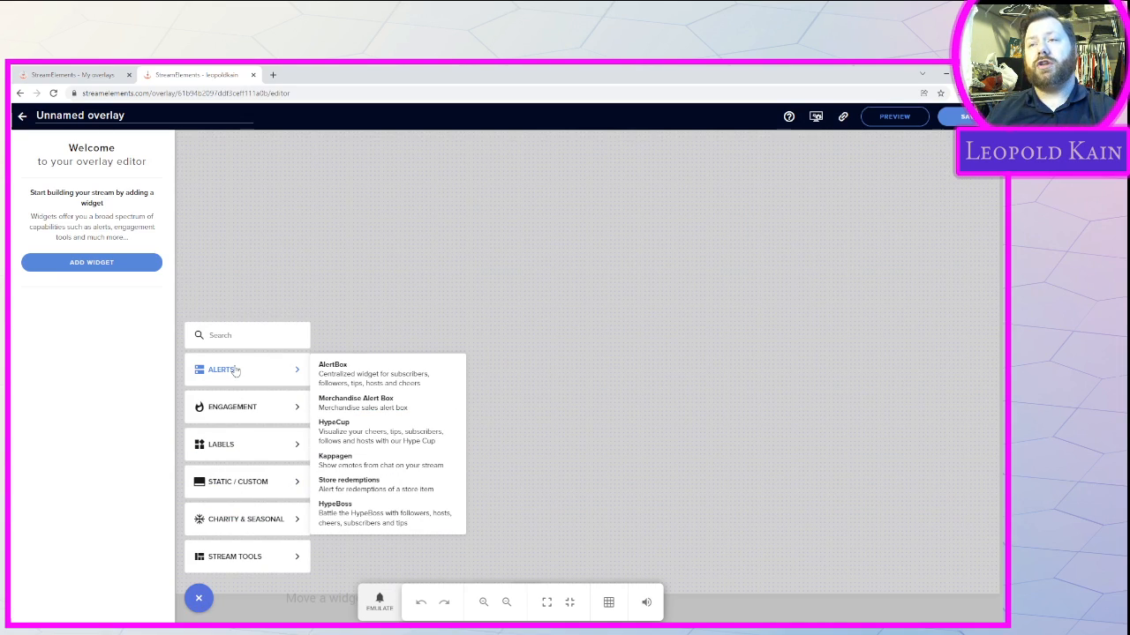
pyautogui.click(338, 373)
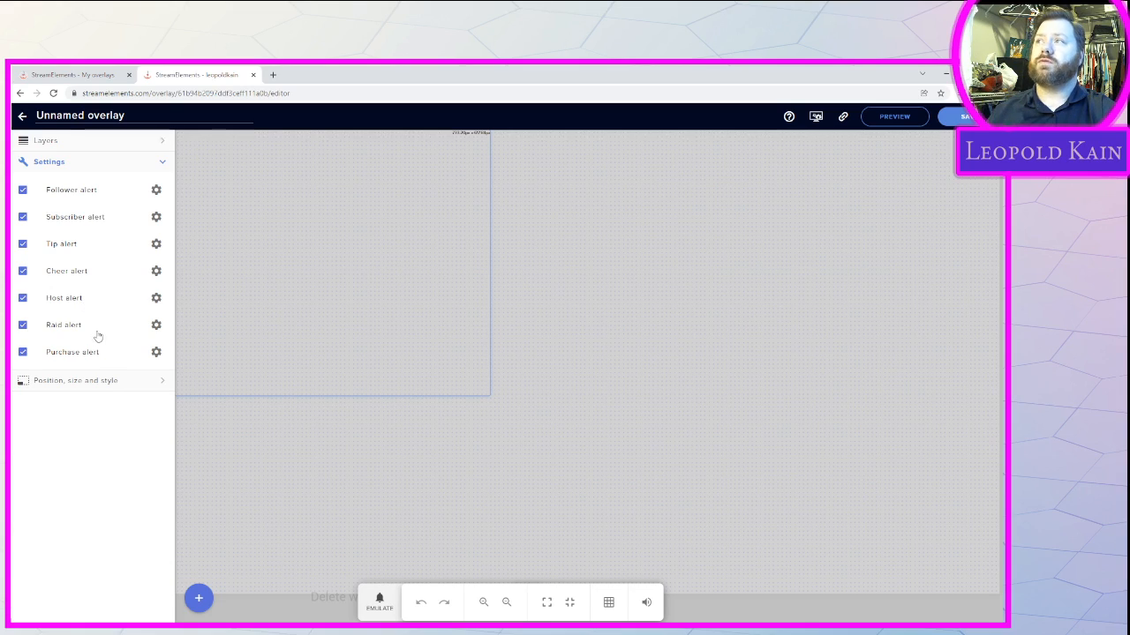
# Disable the purchase, raid, host, cheer, tip and subscriber alerts, keeping only the follower alert enabled
pyautogui.click(23, 352)
pyautogui.click(23, 325)
pyautogui.click(23, 297)
pyautogui.click(23, 271)
pyautogui.click(23, 244)
pyautogui.click(23, 217)
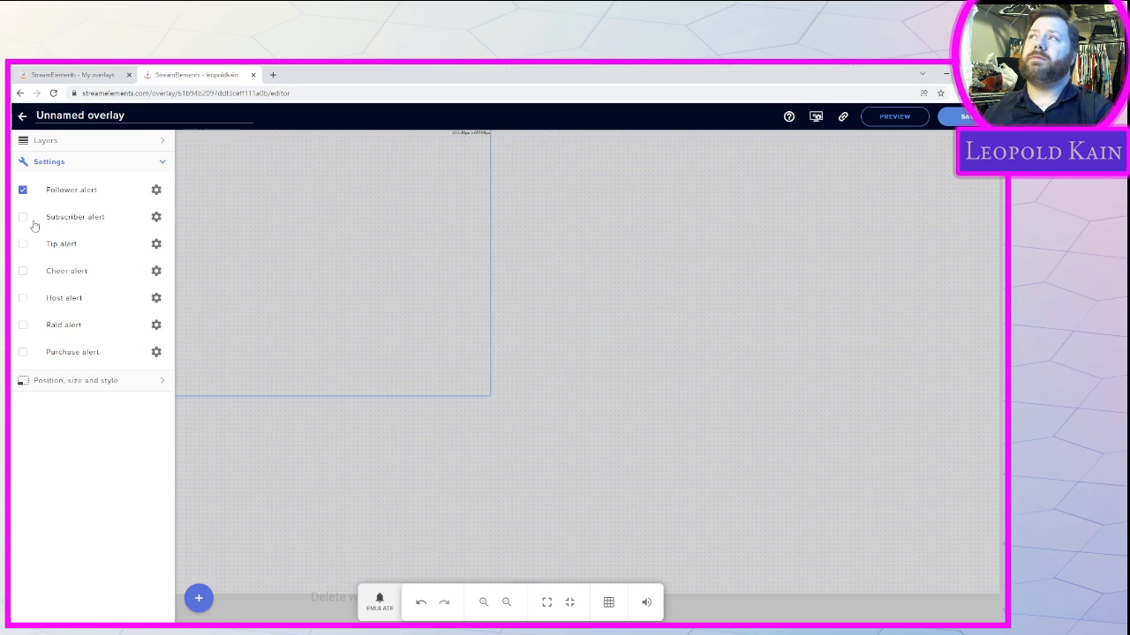
# Temporarily enable the subscriber alert to examine its variations settings, and disable it again
pyautogui.click(22, 219)
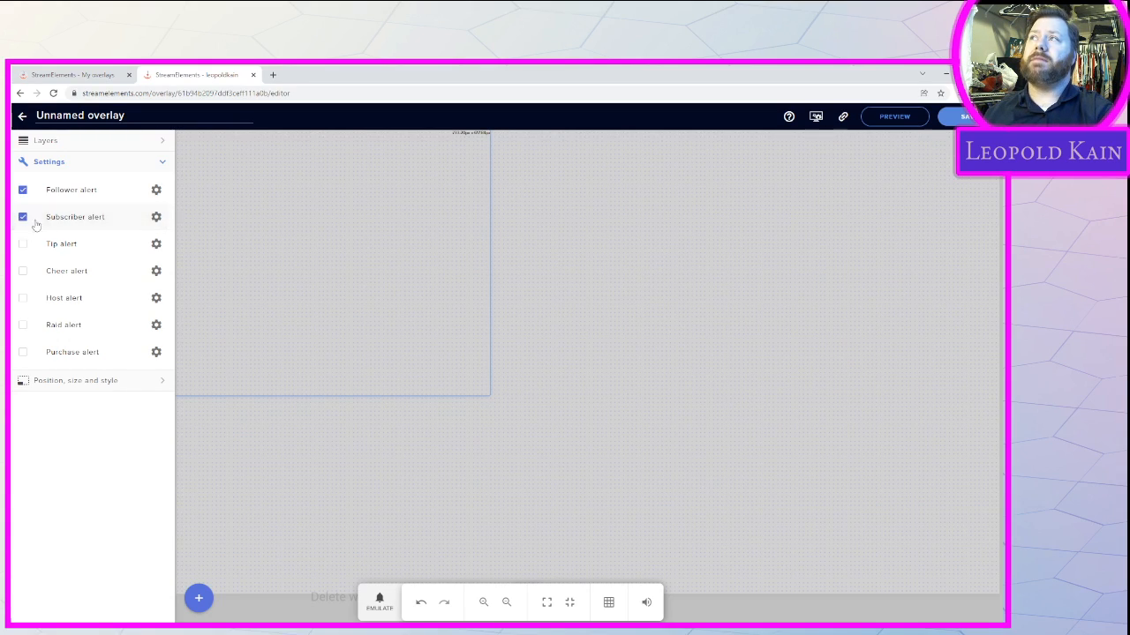
pyautogui.click(156, 217)
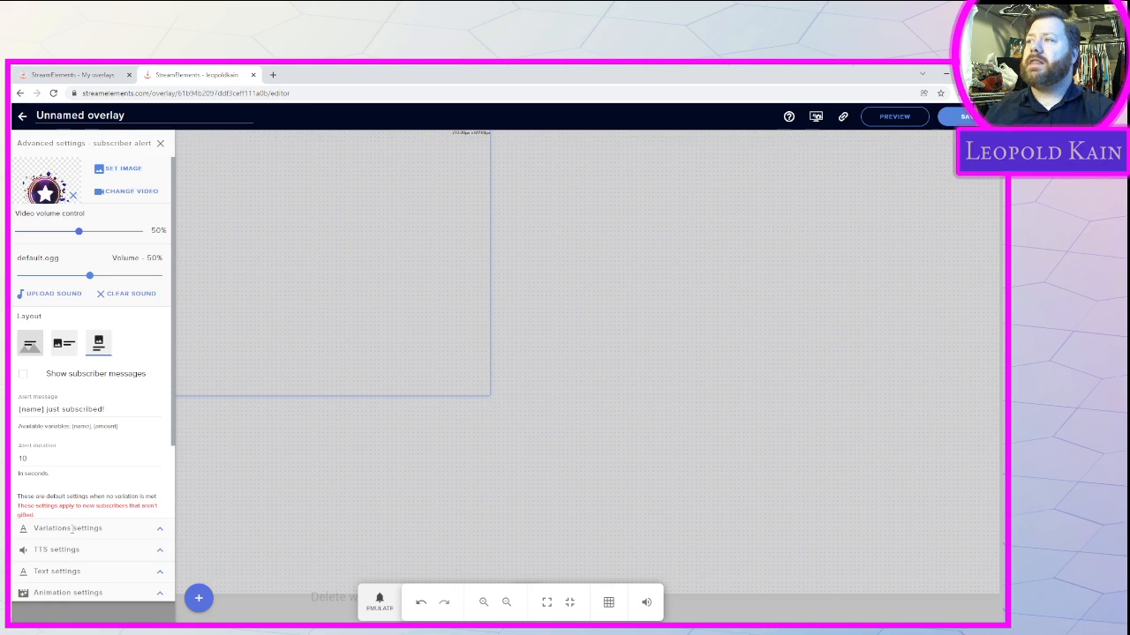
pyautogui.click(161, 528)
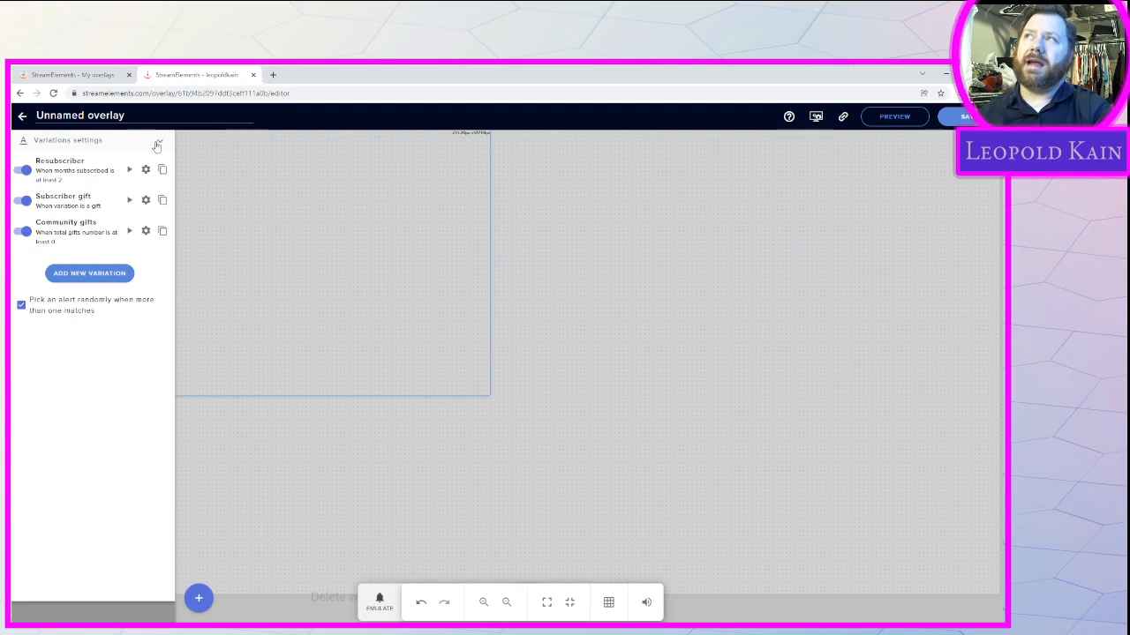
pyautogui.click(159, 142)
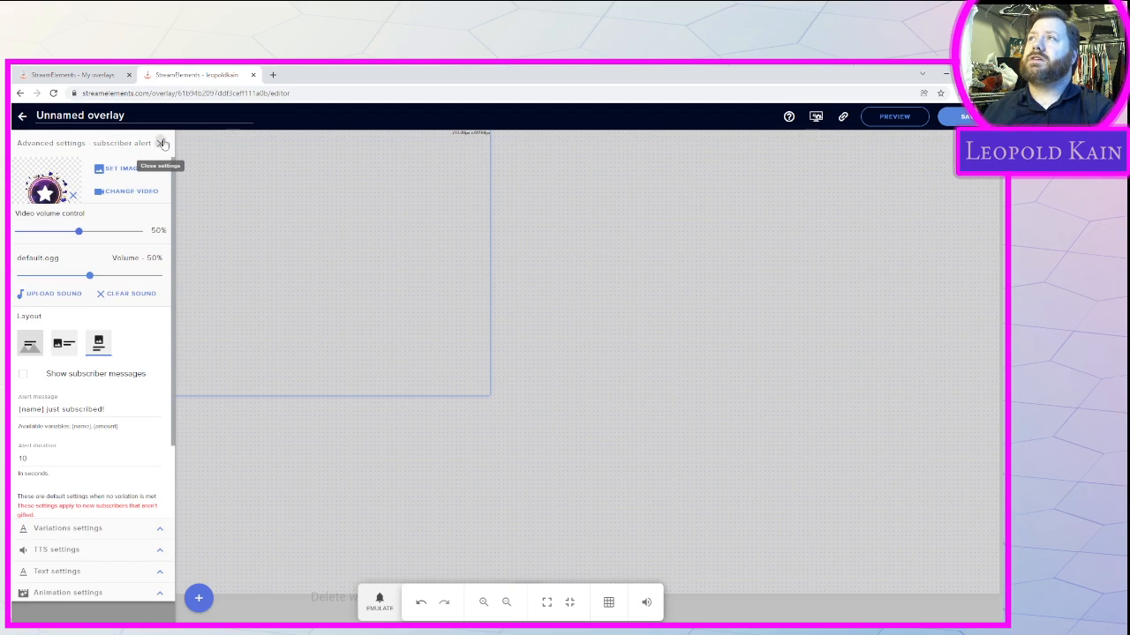
pyautogui.click(161, 143)
pyautogui.click(23, 217)
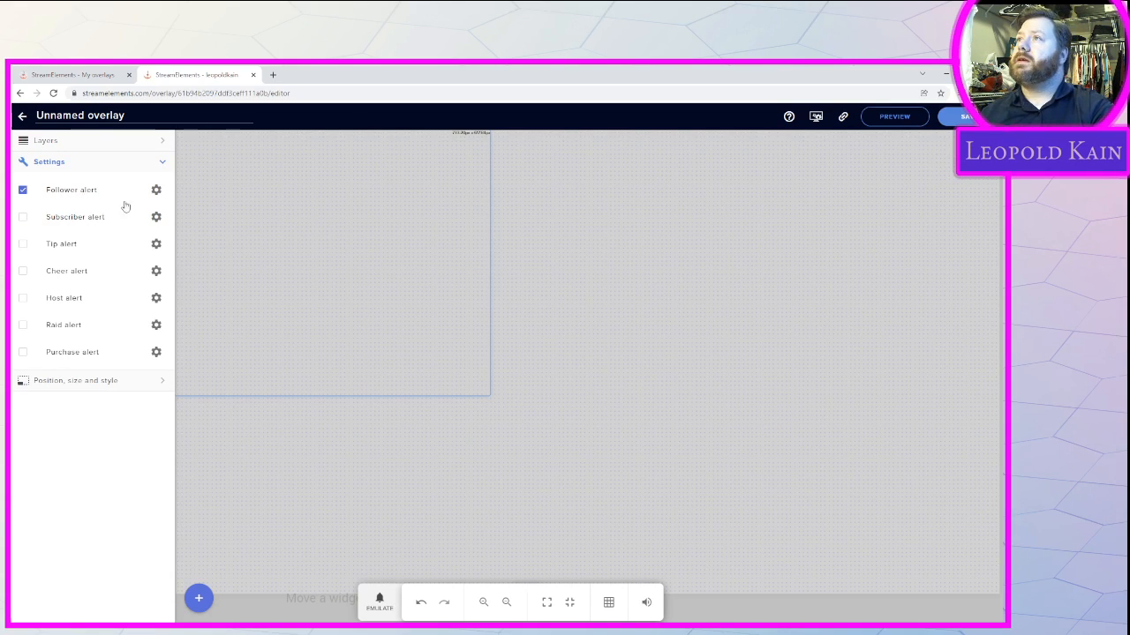
# Reposition and stretch the alert box so that it fills the entire overlay canvas
pyautogui.moveTo(392, 308); pyautogui.dragTo(620, 385)
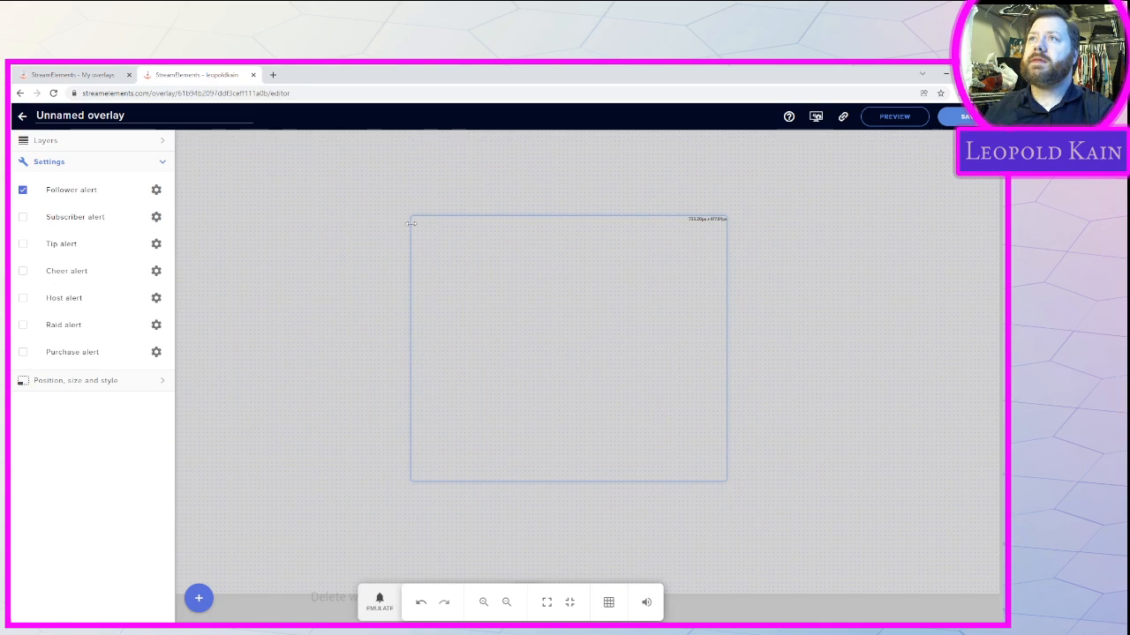
pyautogui.moveTo(409, 215); pyautogui.dragTo(175, 135)
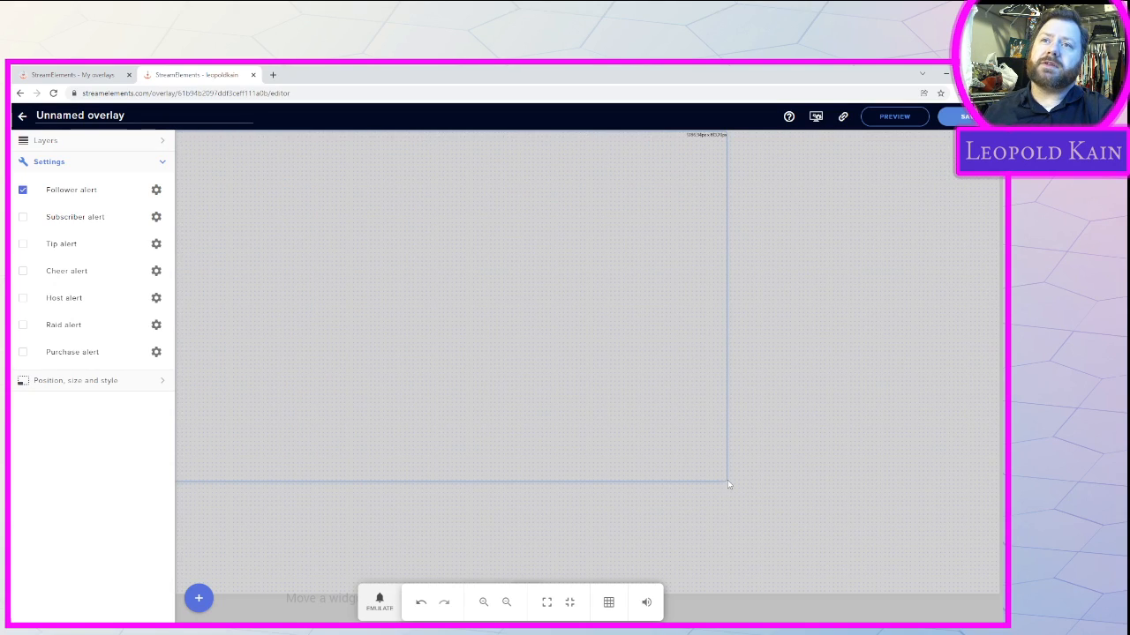
pyautogui.moveTo(723, 478); pyautogui.dragTo(998, 596)
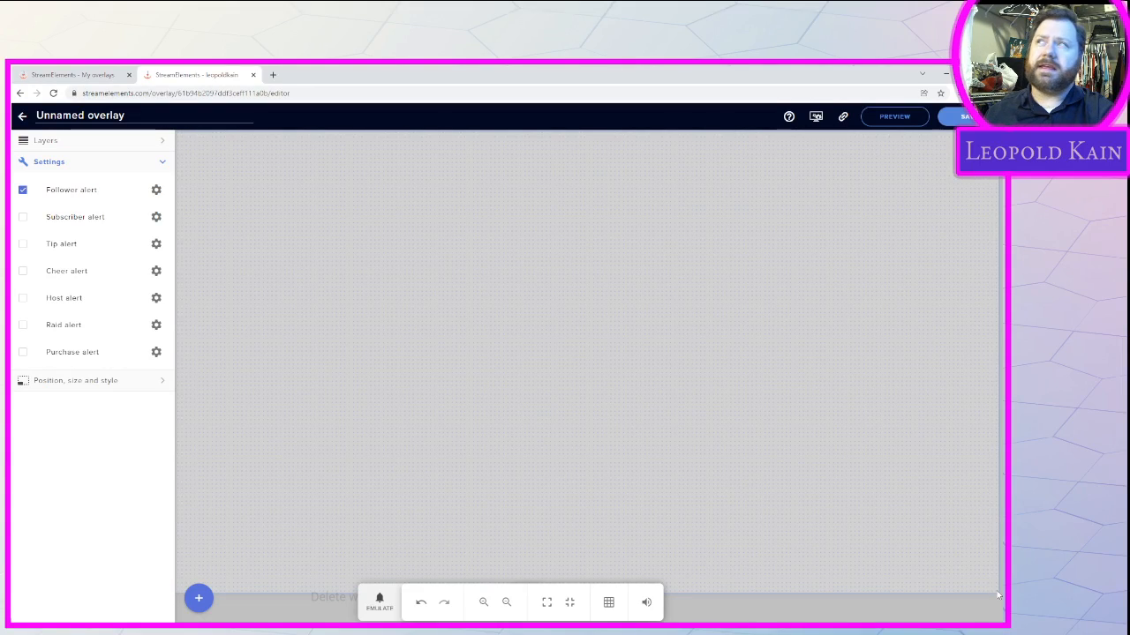
# Open the follower alert's advanced settings and emulate follower events to preview its default appearance
pyautogui.click(156, 192)
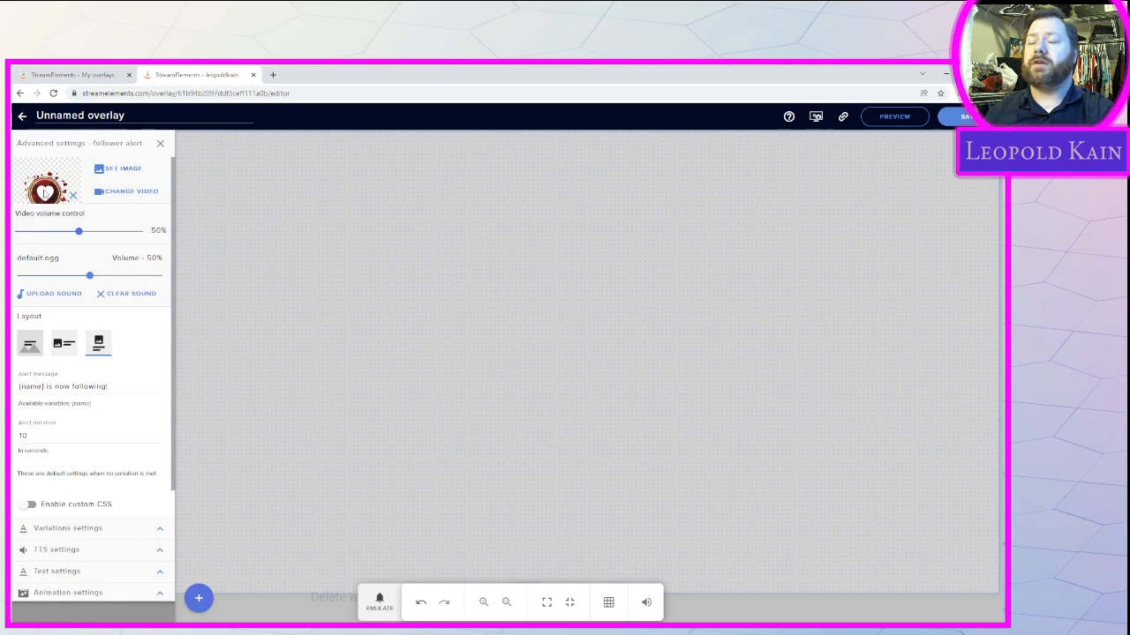
pyautogui.click(380, 602)
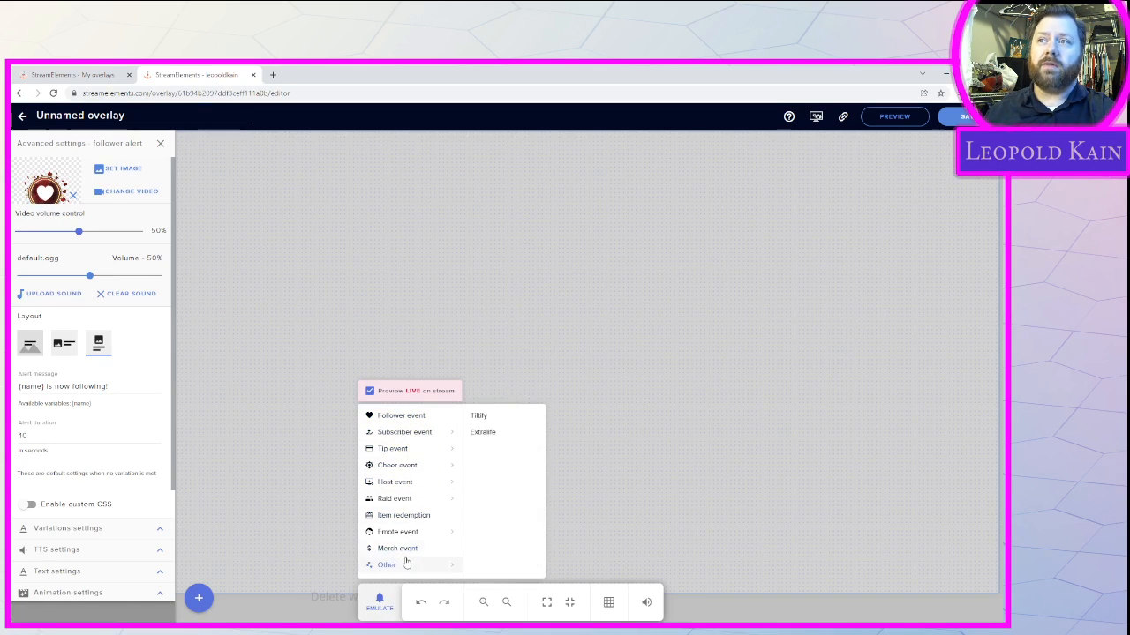
pyautogui.moveTo(454, 567)
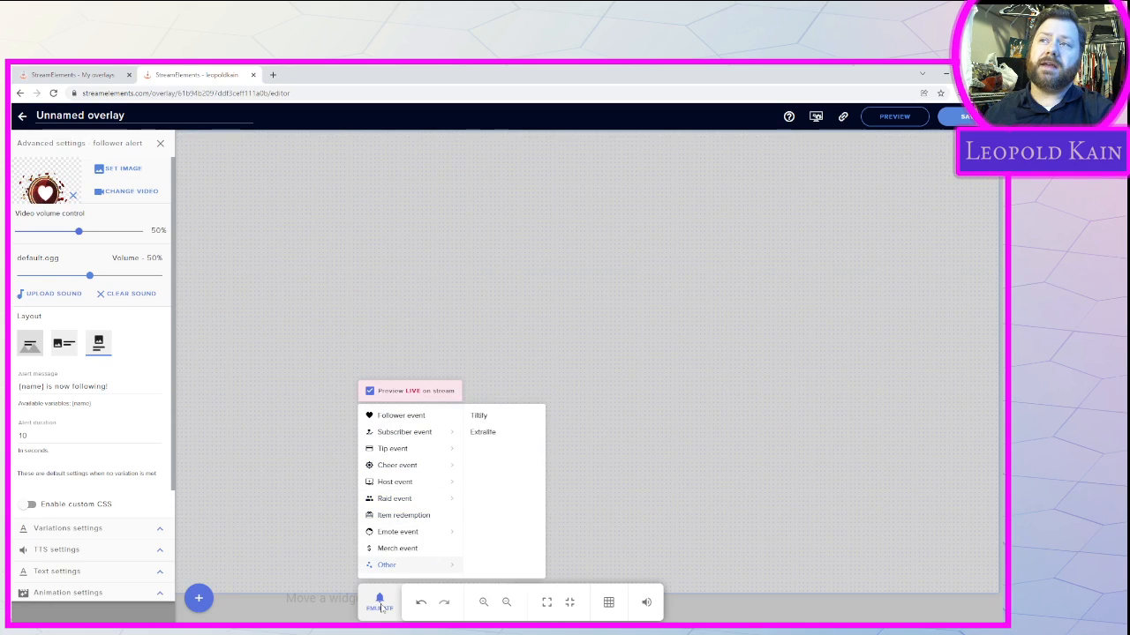
pyautogui.click(416, 423)
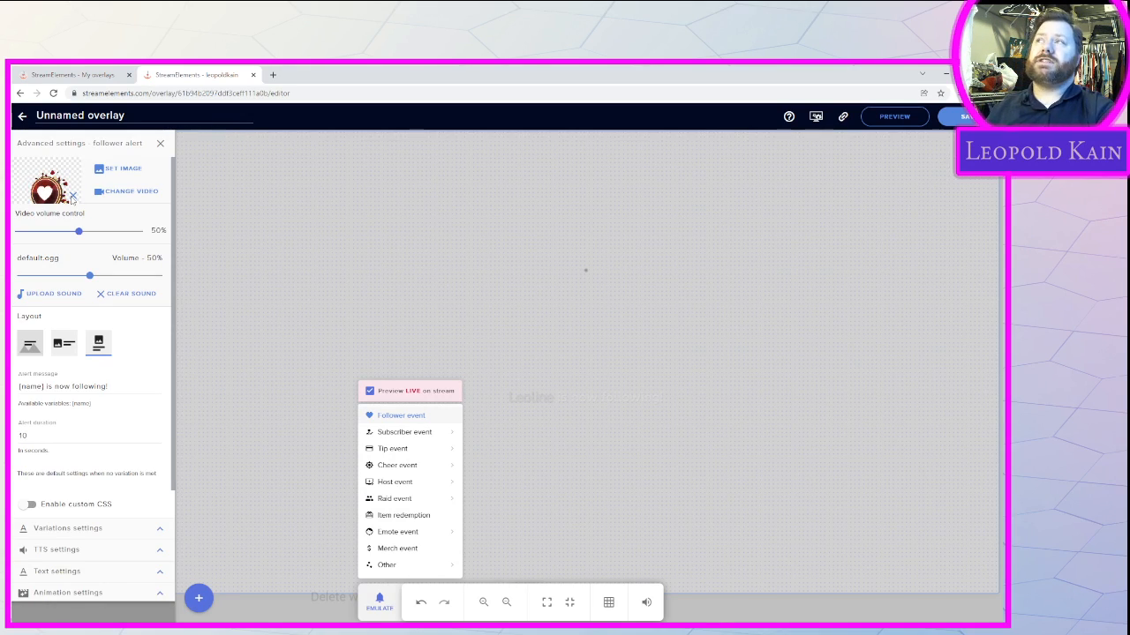
pyautogui.moveTo(379, 561)
pyautogui.click(417, 415)
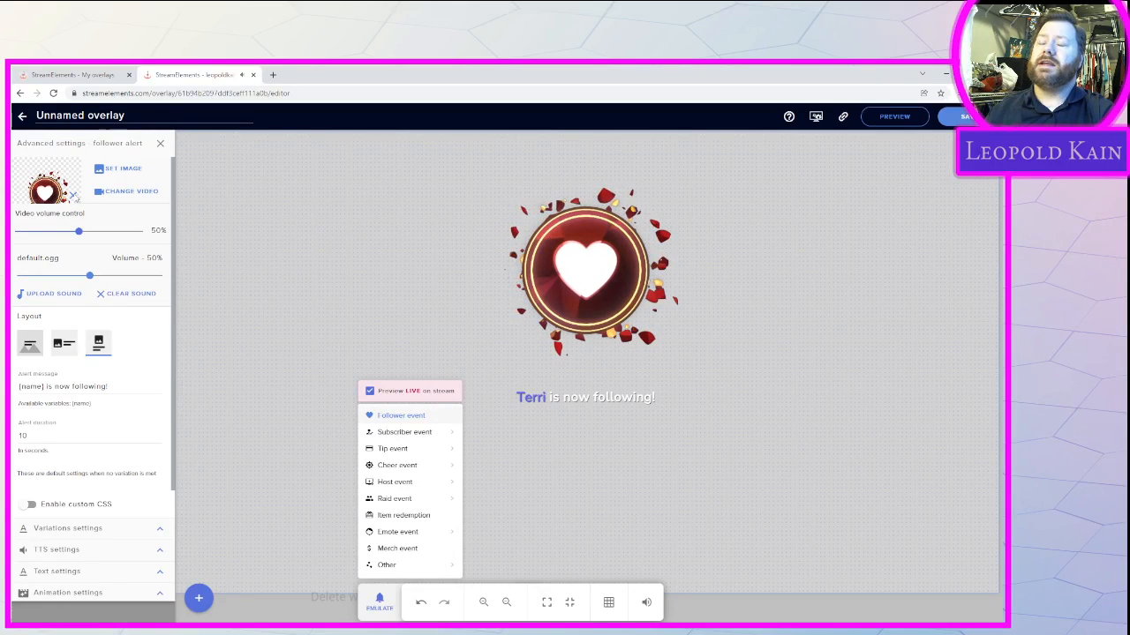
# Clear the follower alert's default video and open the image library to pick a replacement
pyautogui.click(75, 199)
pyautogui.click(75, 199)
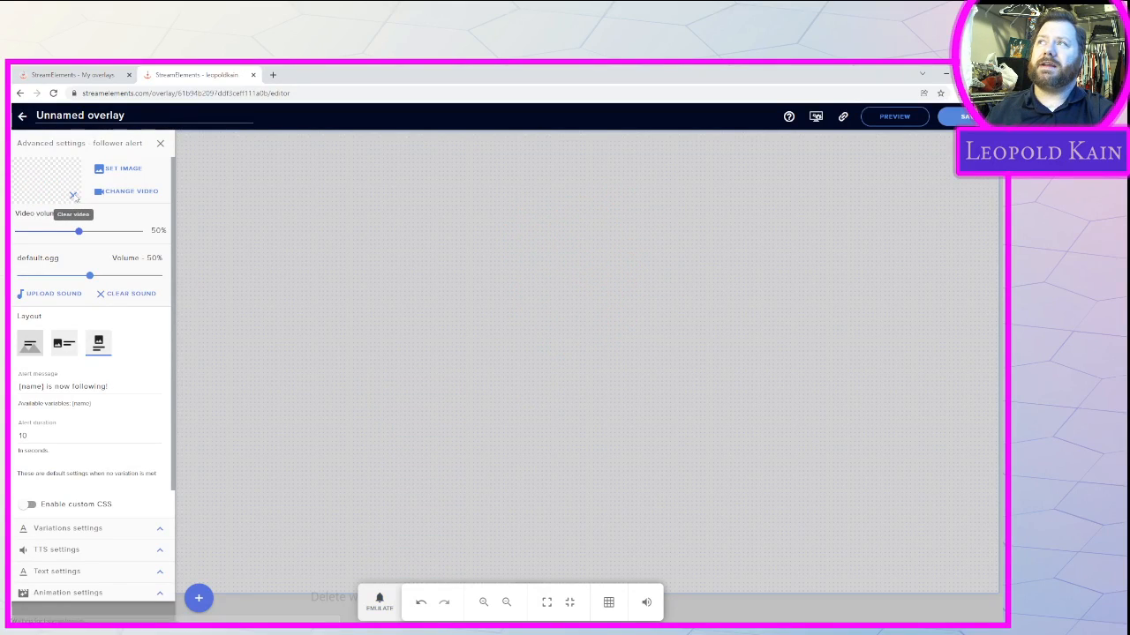
pyautogui.click(137, 170)
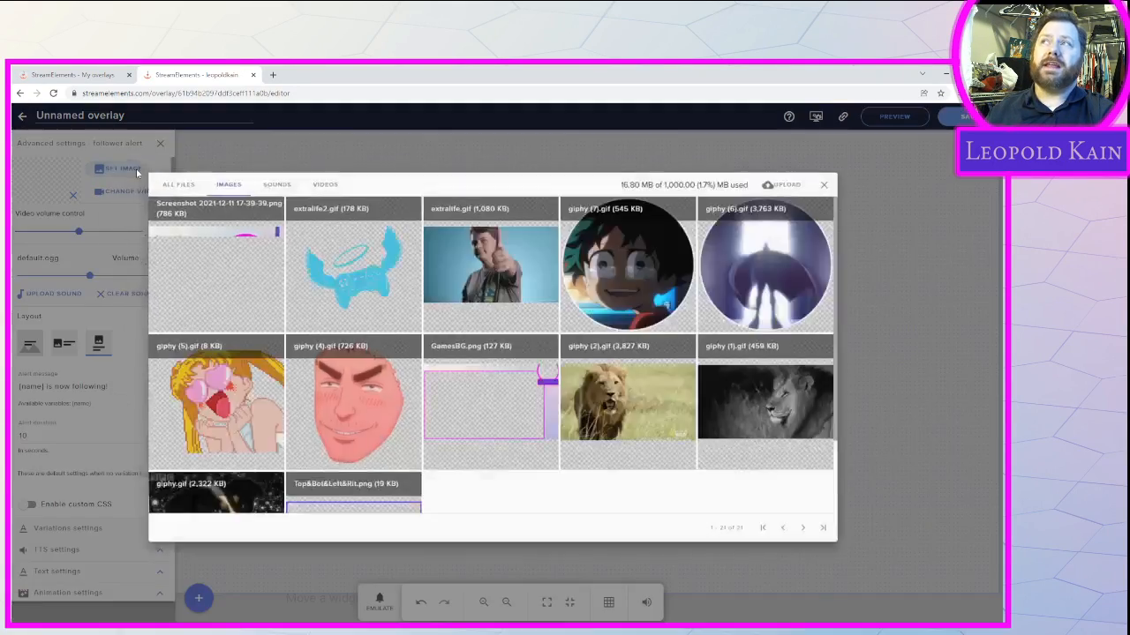
pyautogui.moveTo(384, 291)
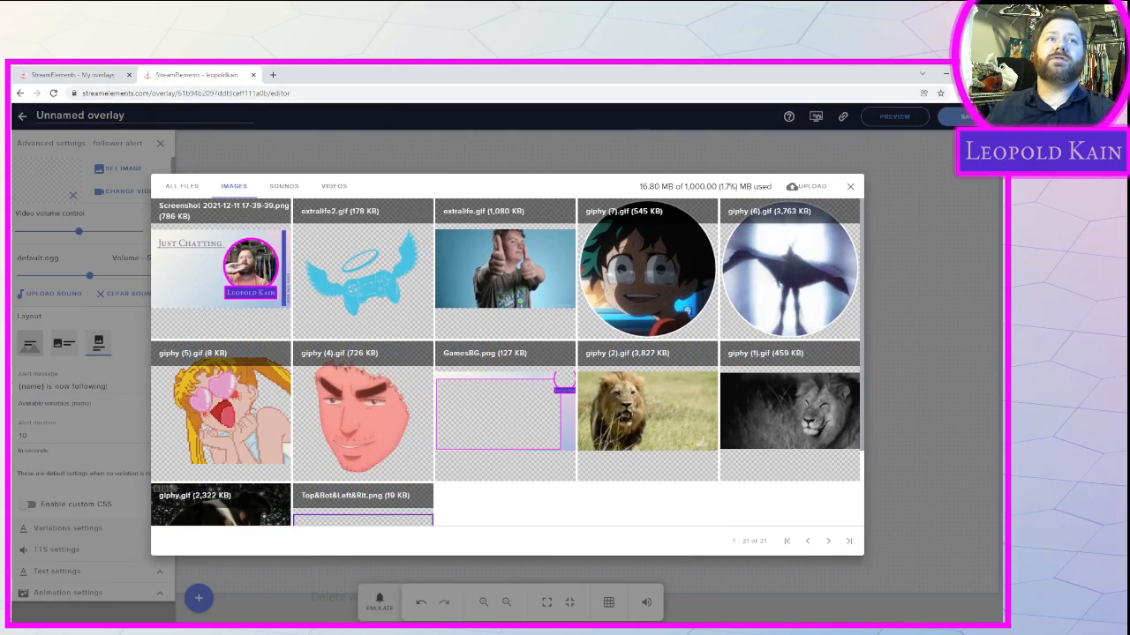
# Open giphy.com in a new browser tab
pyautogui.click(273, 75)
pyautogui.click(294, 91)
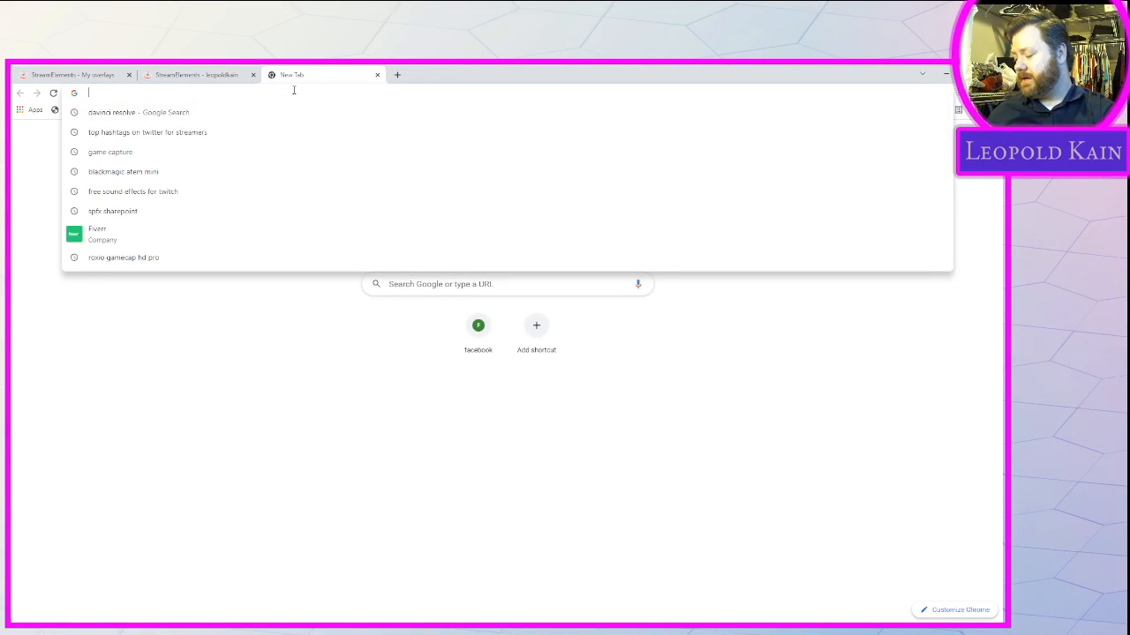
pyautogui.write('g')
pyautogui.click(287, 114)
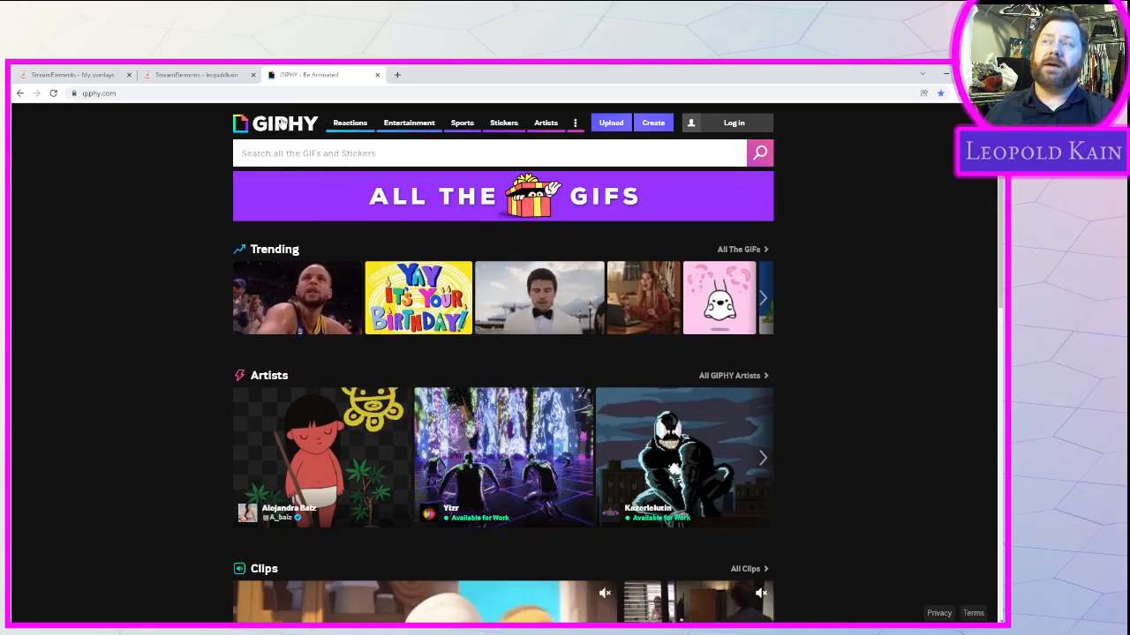
# Try saving an animation from GIPHY's Artists section, cancel the save, and close the GIPHY tab
pyautogui.rightClick(484, 445)
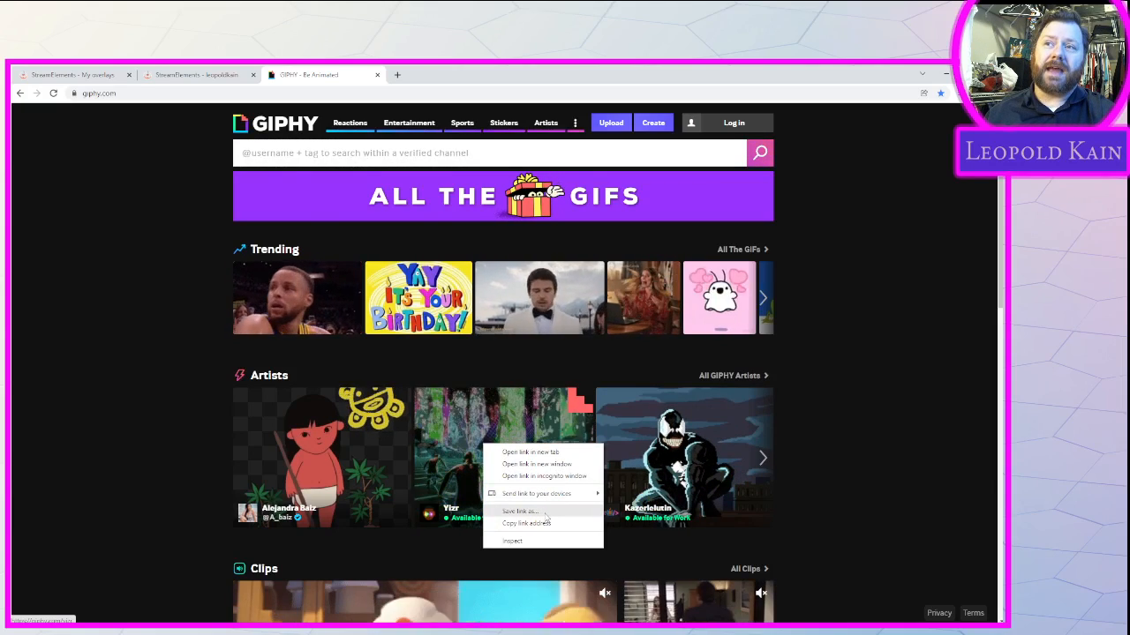
pyautogui.click(544, 513)
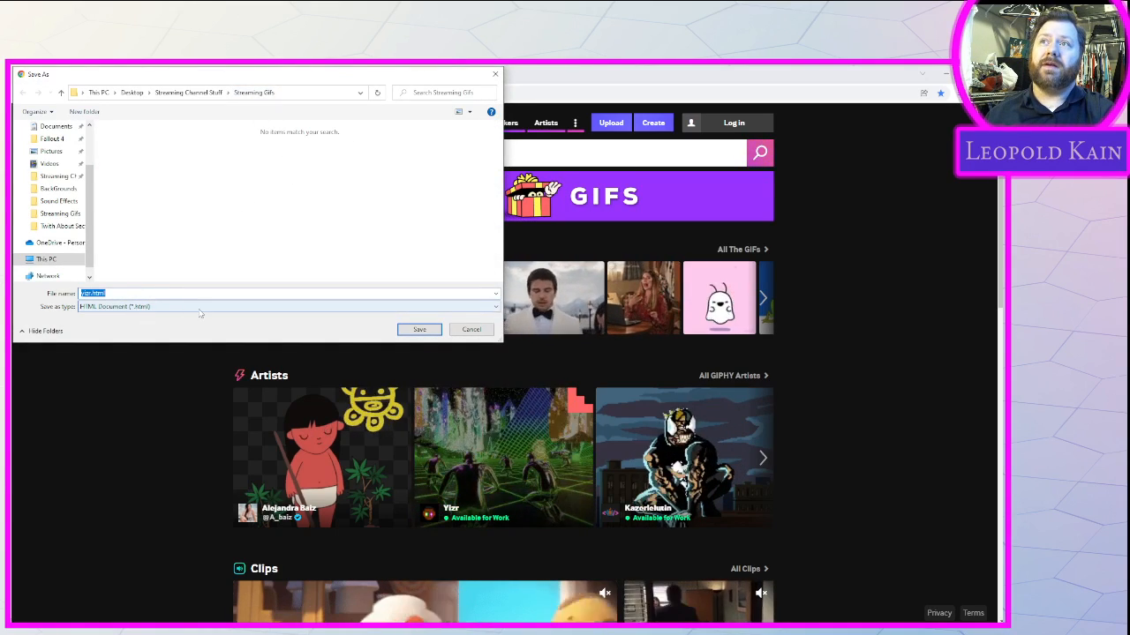
pyautogui.click(138, 309)
pyautogui.click(129, 305)
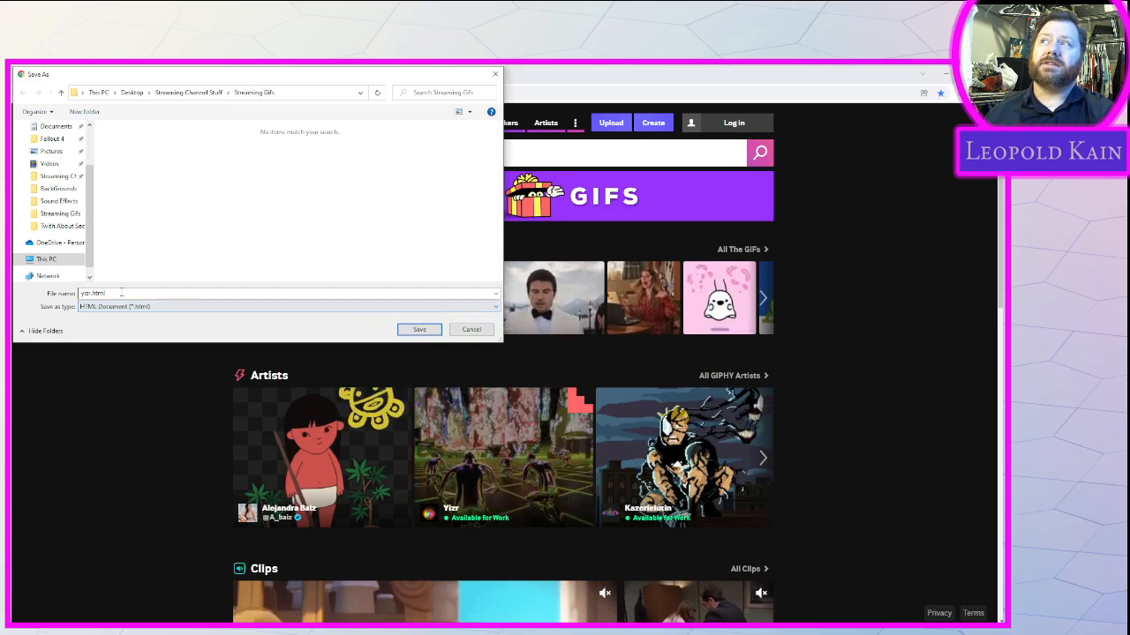
pyautogui.hotkey('shift', 'Tab')
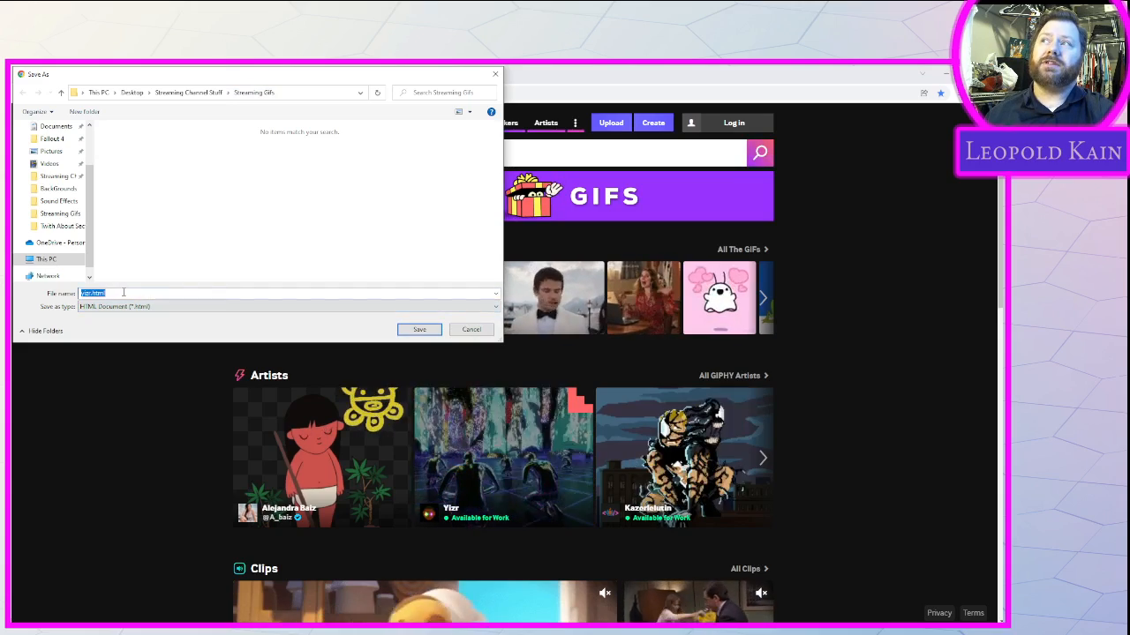
pyautogui.click(495, 74)
pyautogui.scroll(-6, 448, 383)
pyautogui.scroll(-6, 447, 384)
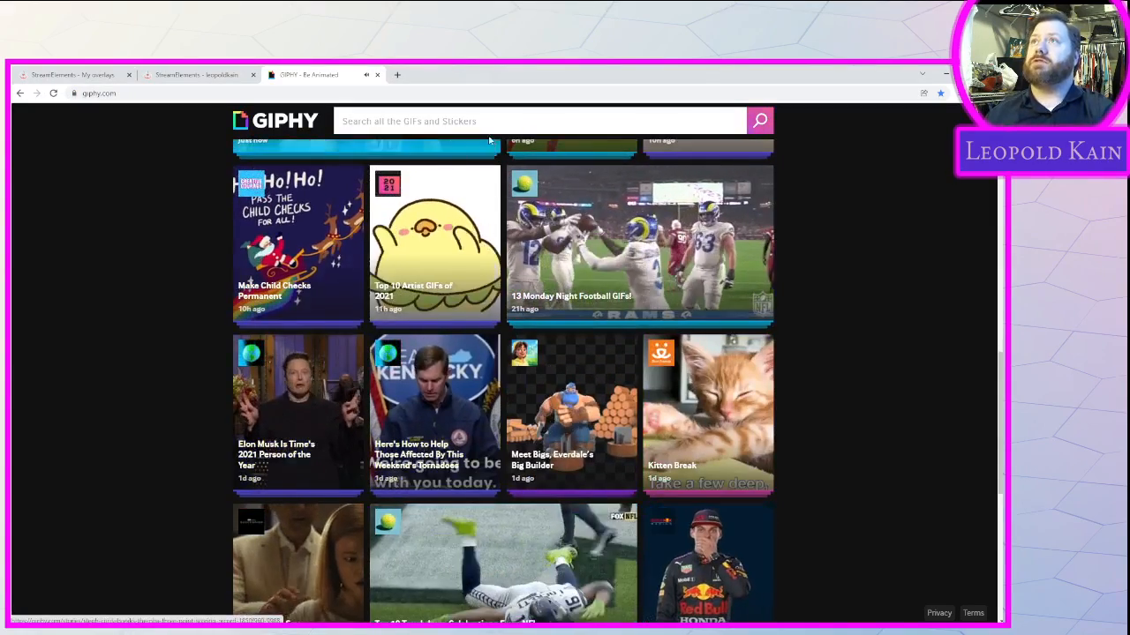
pyautogui.click(378, 75)
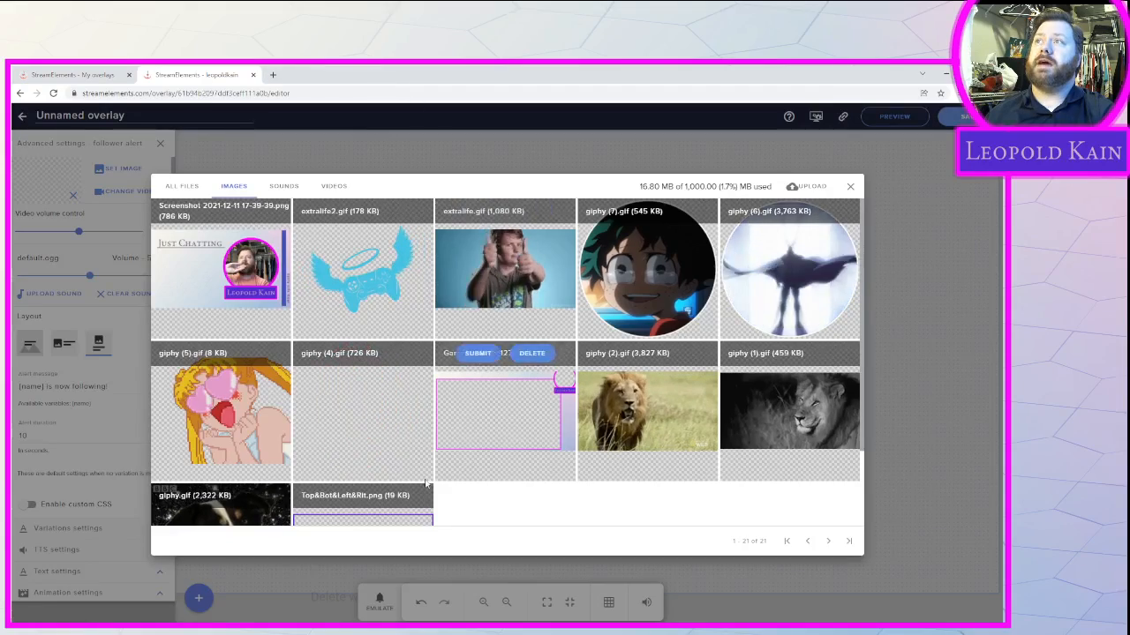
# Set extralife2.gif as the follower alert's image and emulate a follower event to preview it
pyautogui.moveTo(198, 360)
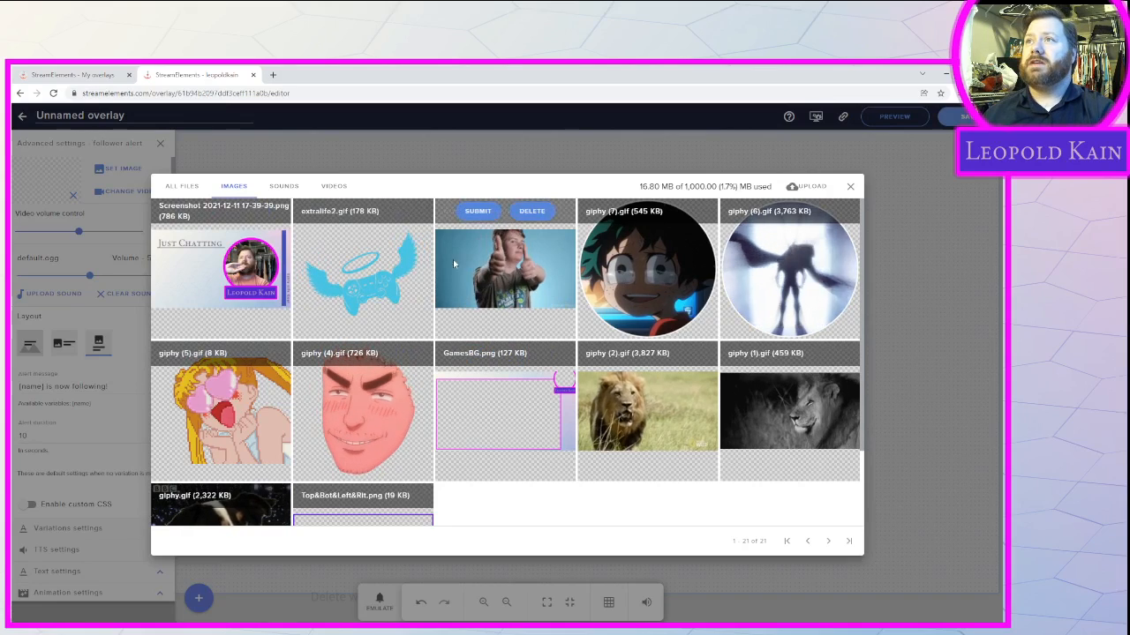
pyautogui.moveTo(372, 283)
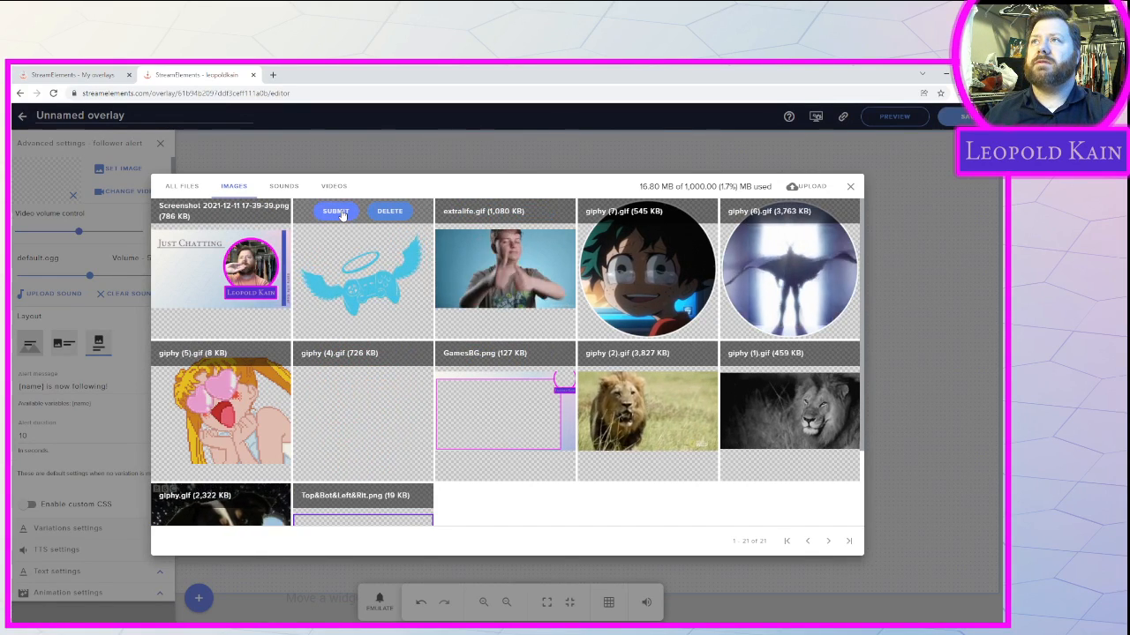
pyautogui.click(342, 214)
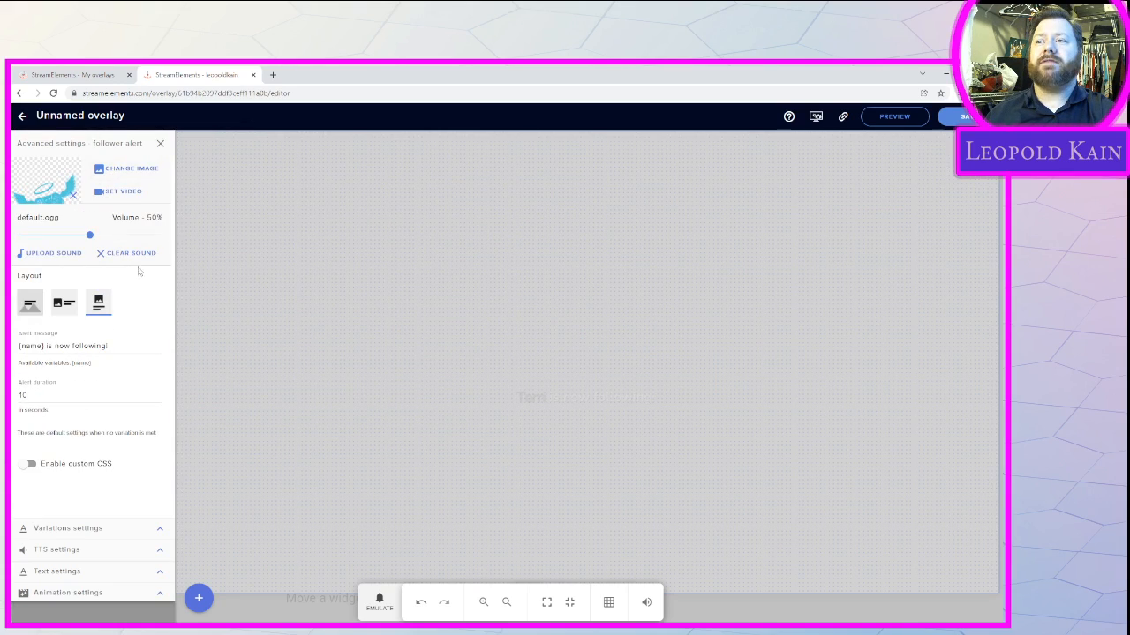
pyautogui.click(388, 609)
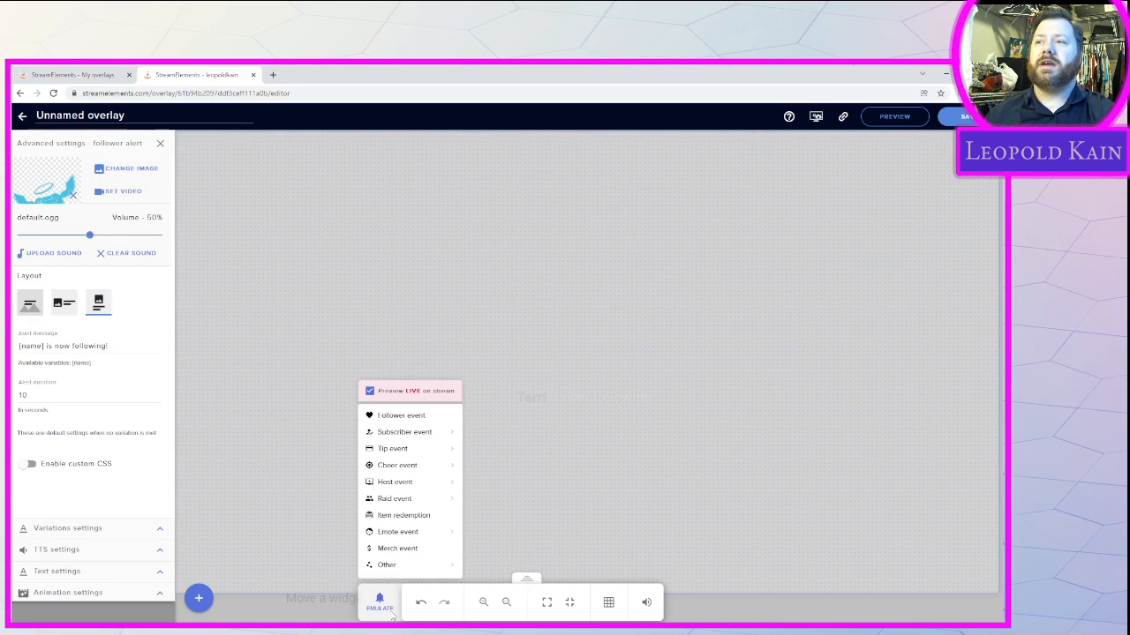
pyautogui.click(415, 418)
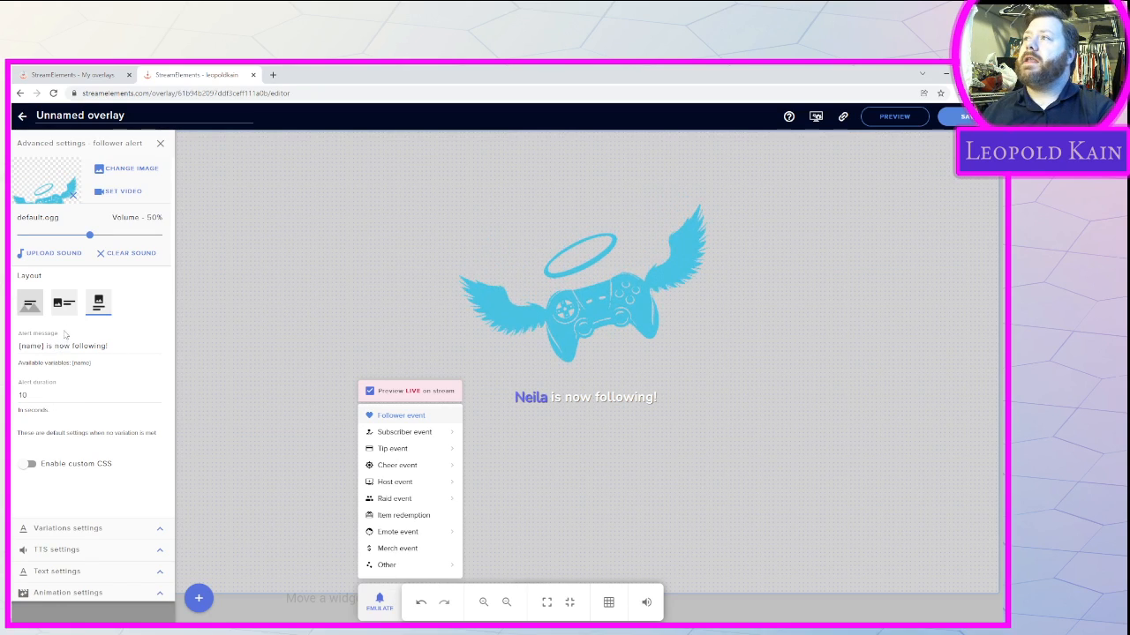
# Emulate a follower event and switch the follower alert's layout to the image beside the text
pyautogui.click(59, 303)
pyautogui.click(383, 606)
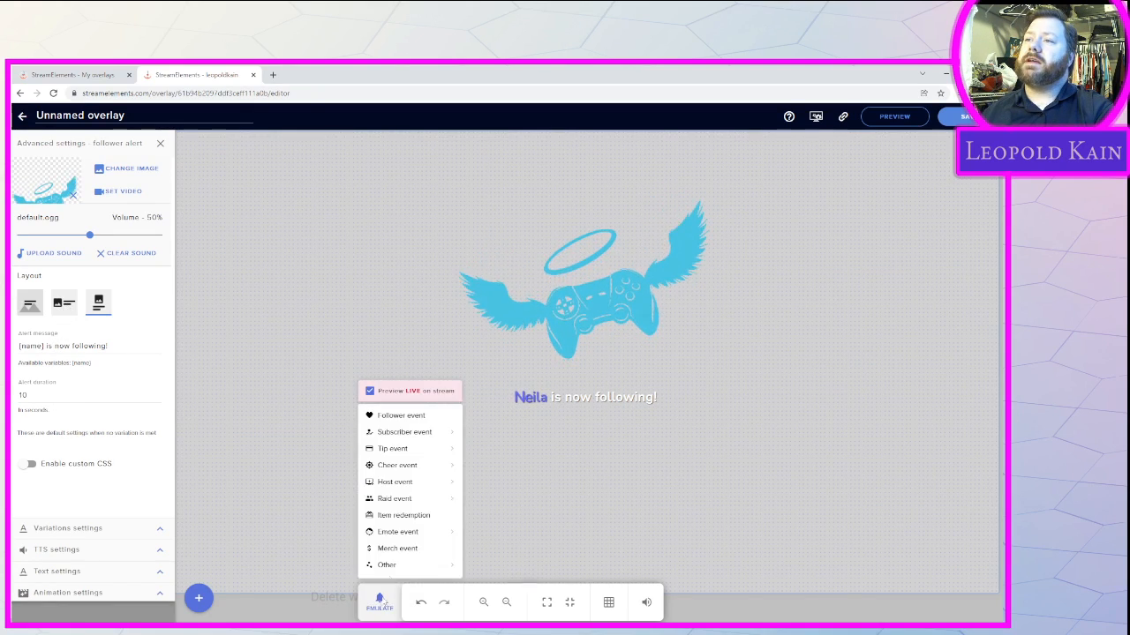
pyautogui.click(412, 420)
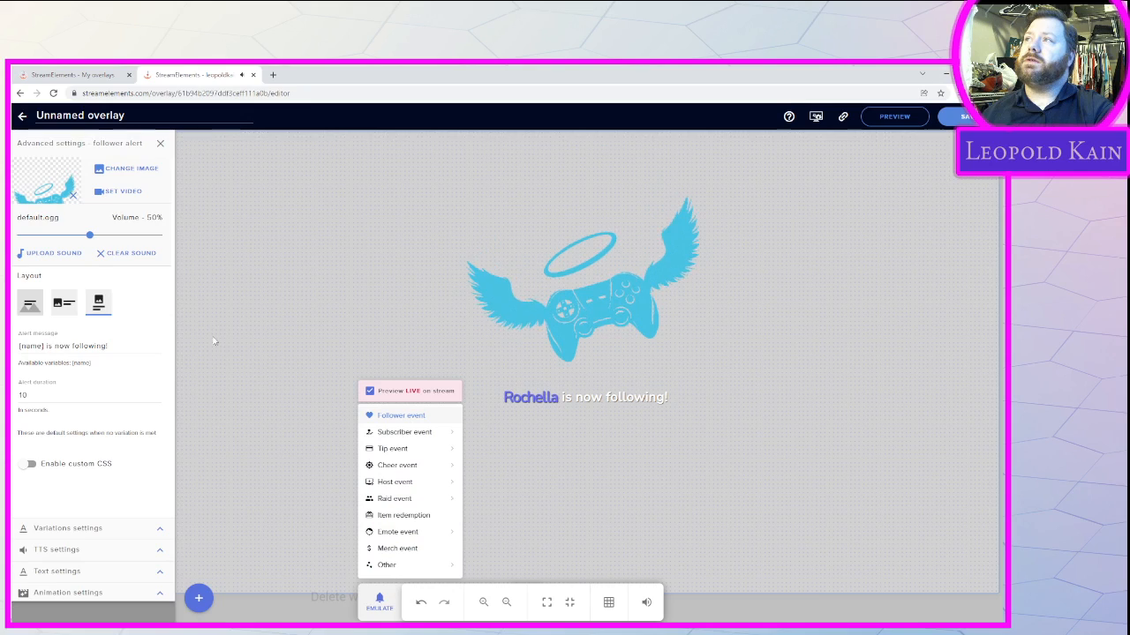
pyautogui.click(63, 307)
pyautogui.click(64, 307)
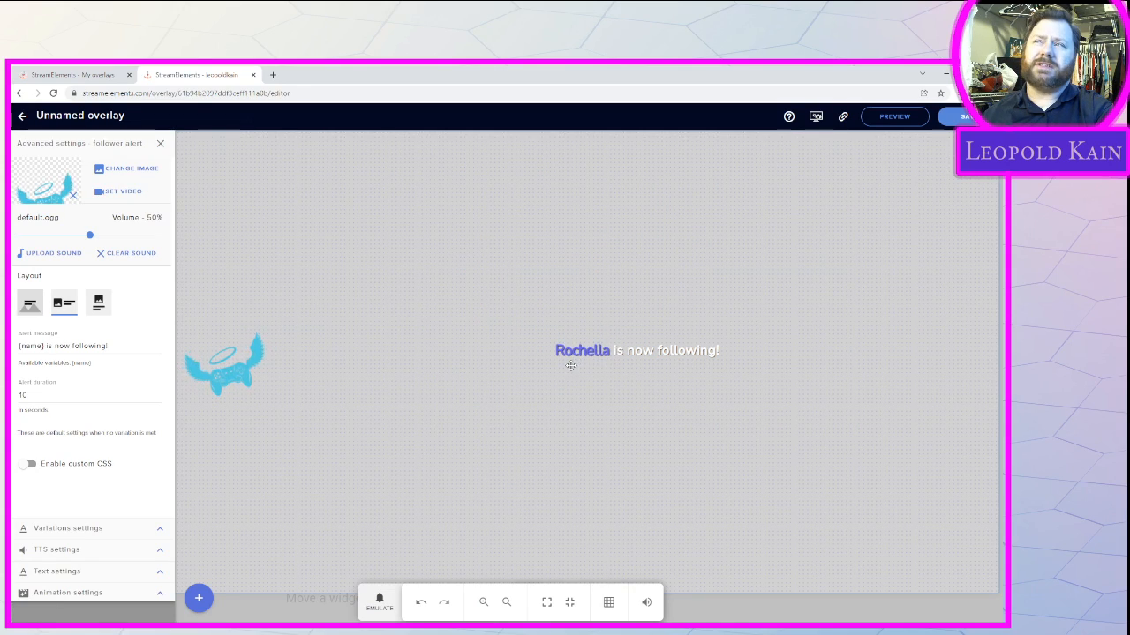
# Set the follower alert's layout to Text over image and emulate a follower event to preview it
pyautogui.click(30, 304)
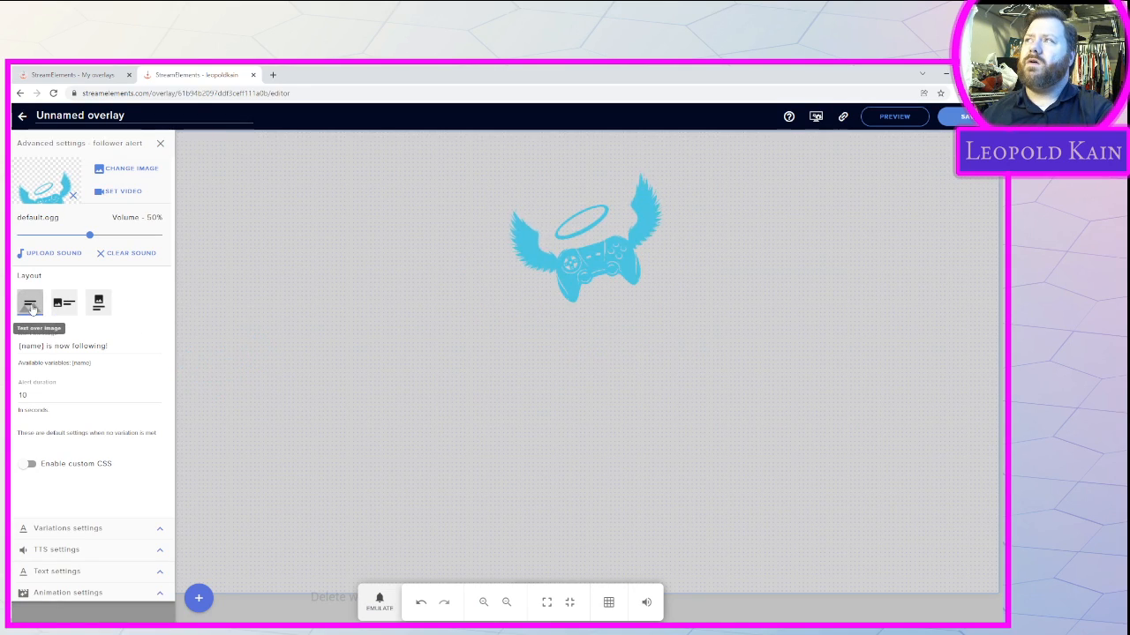
pyautogui.click(380, 602)
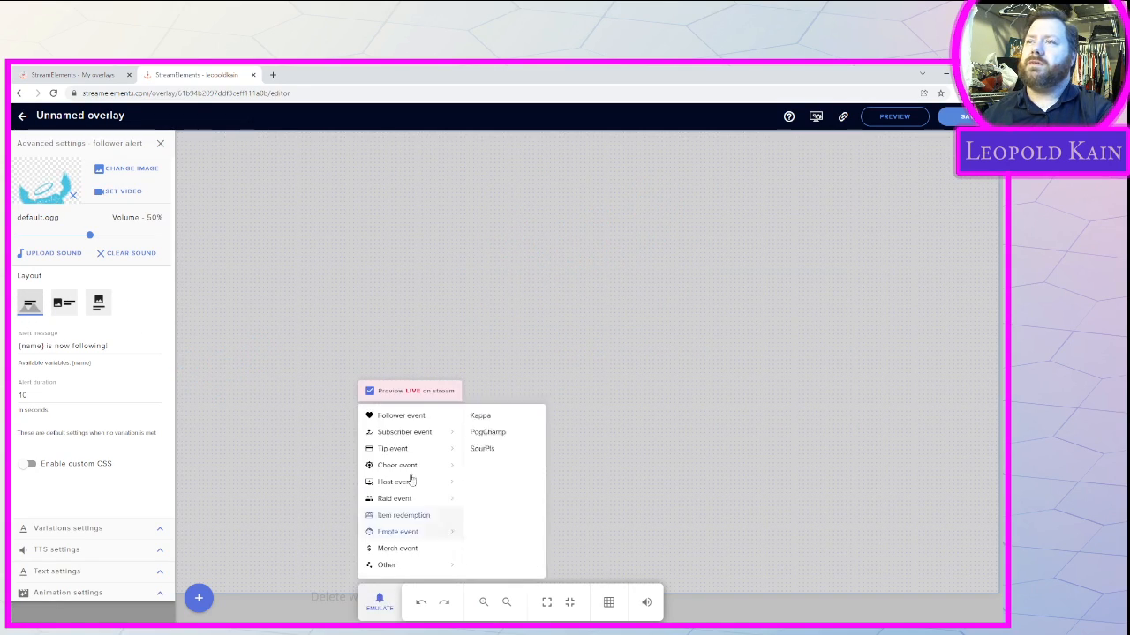
pyautogui.click(401, 417)
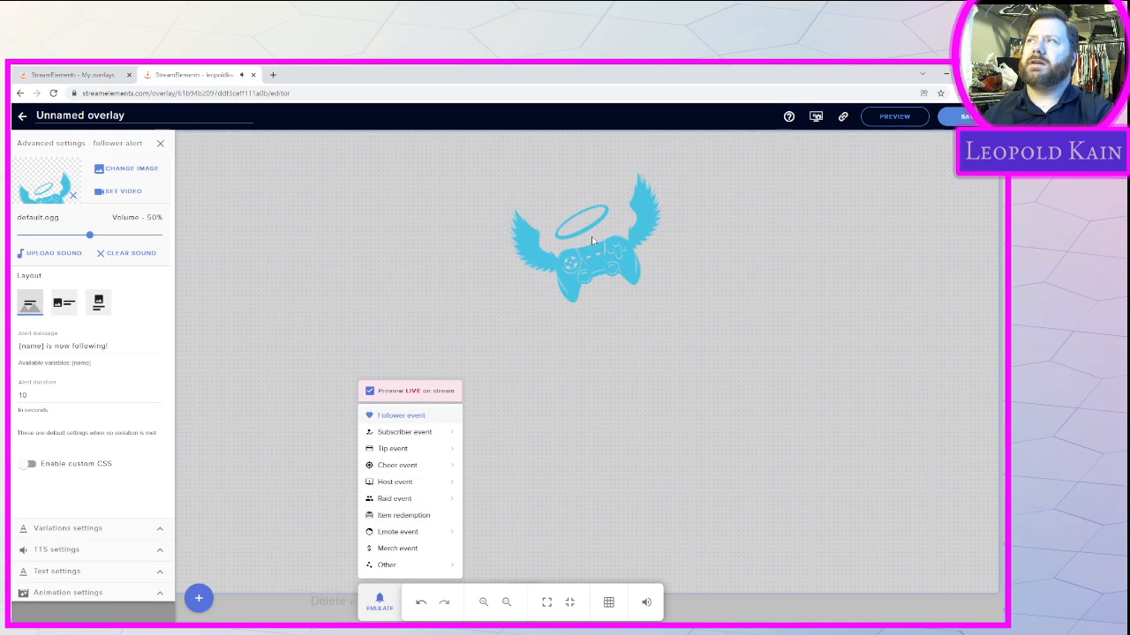
# Move the alert box toward the canvas's right side and enlarge it from its lower-left corner to cover most of the canvas
pyautogui.click(655, 318)
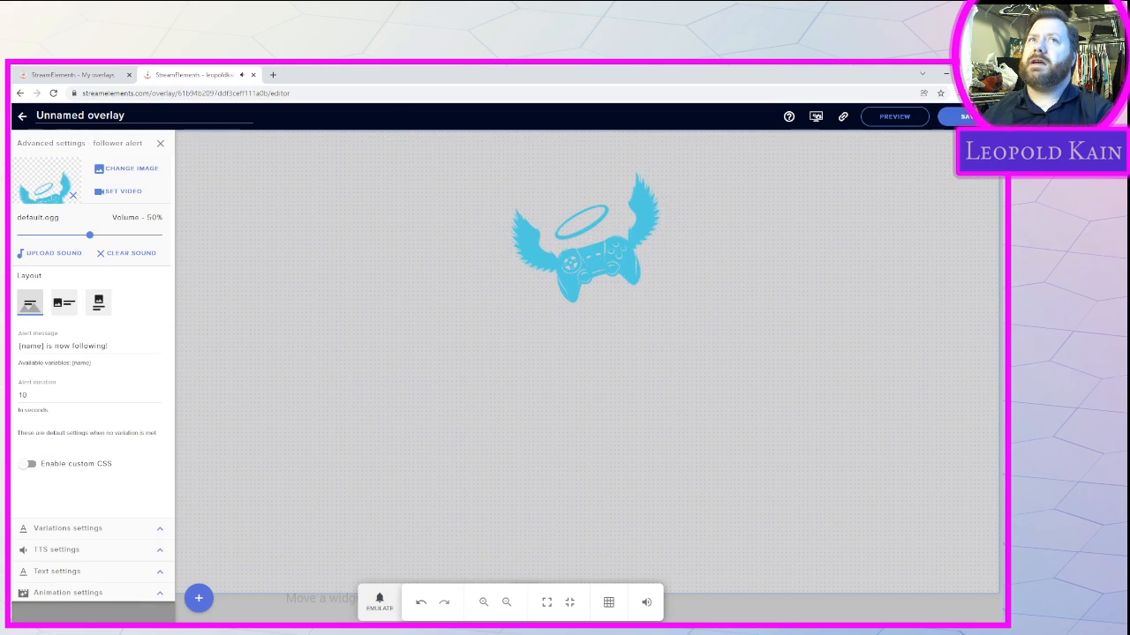
pyautogui.moveTo(673, 192); pyautogui.dragTo(804, 222)
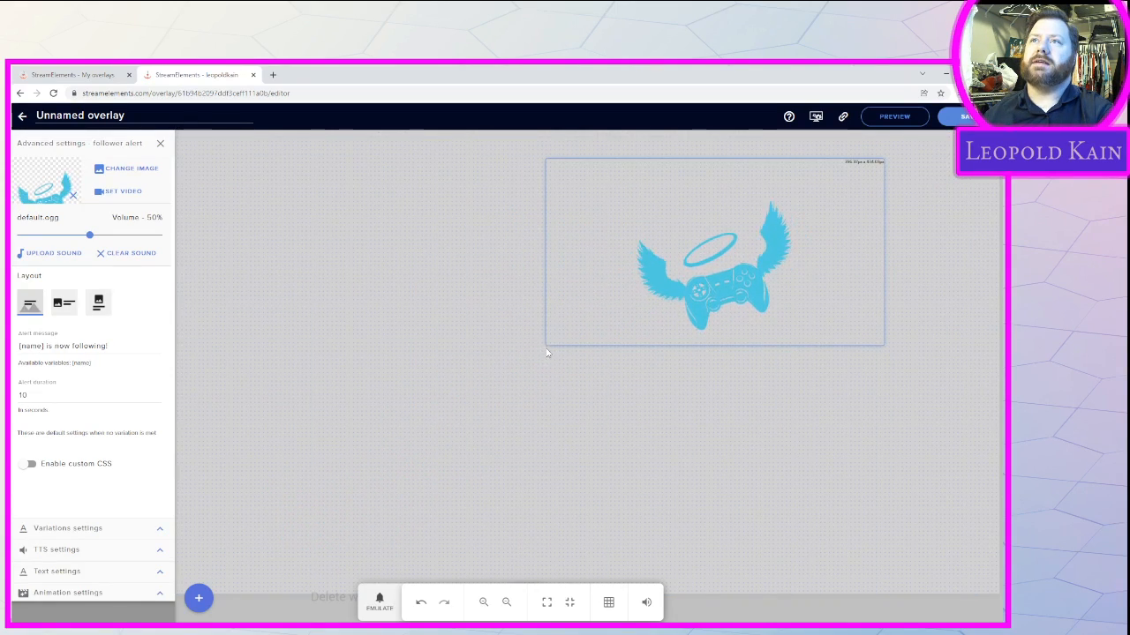
pyautogui.moveTo(547, 351); pyautogui.dragTo(207, 555)
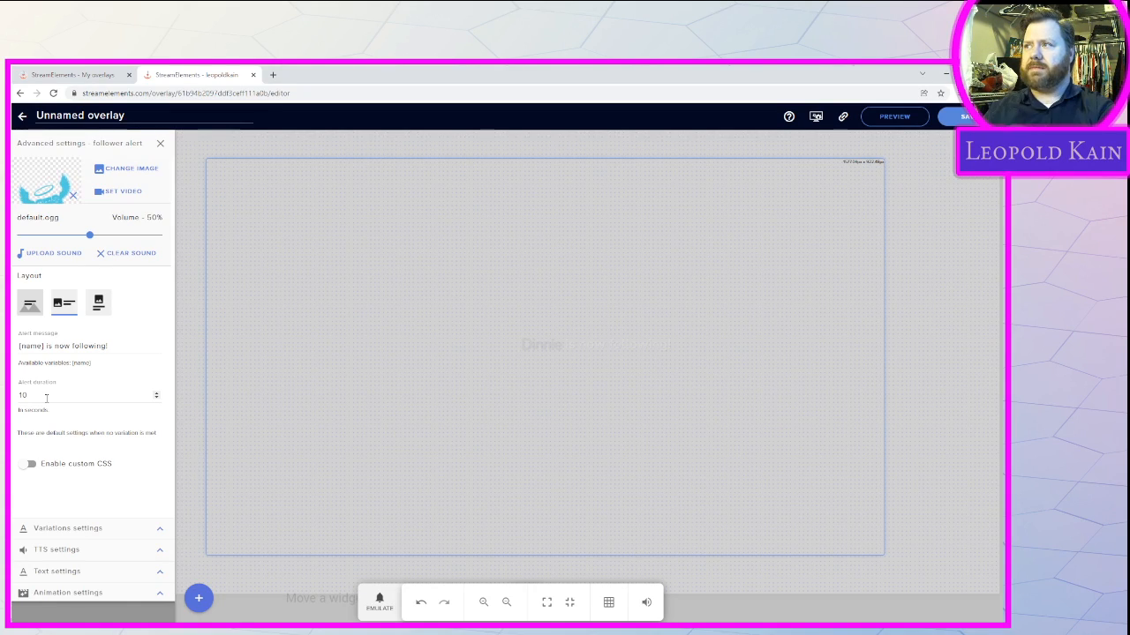
# Set the follower alert text's font to Galdeano in the text settings
pyautogui.click(162, 574)
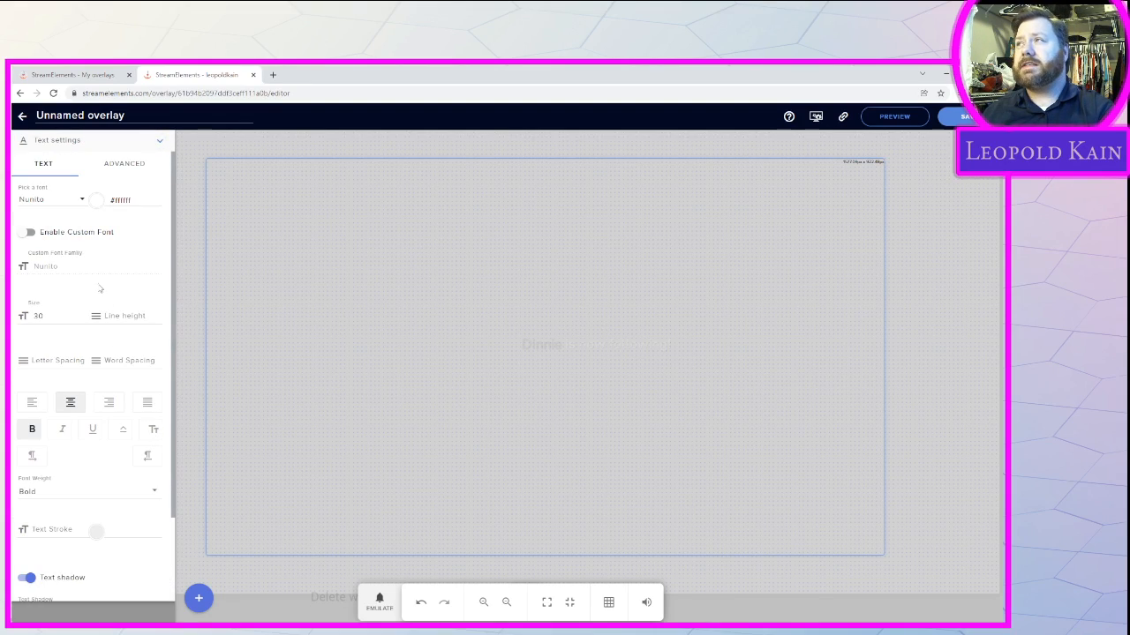
pyautogui.click(58, 203)
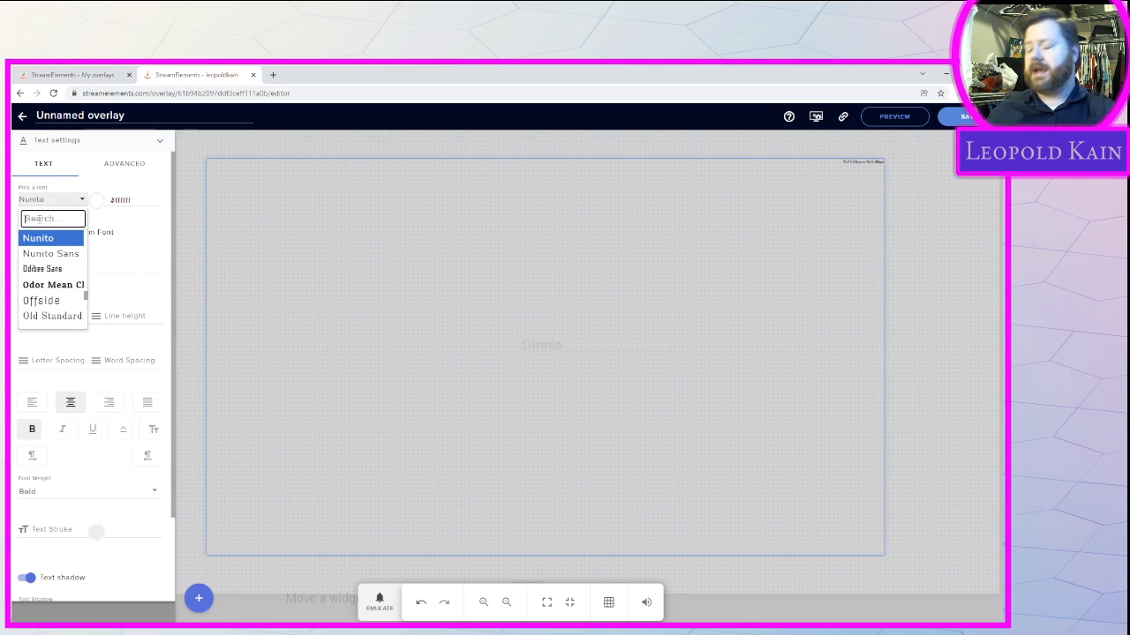
pyautogui.write('g')
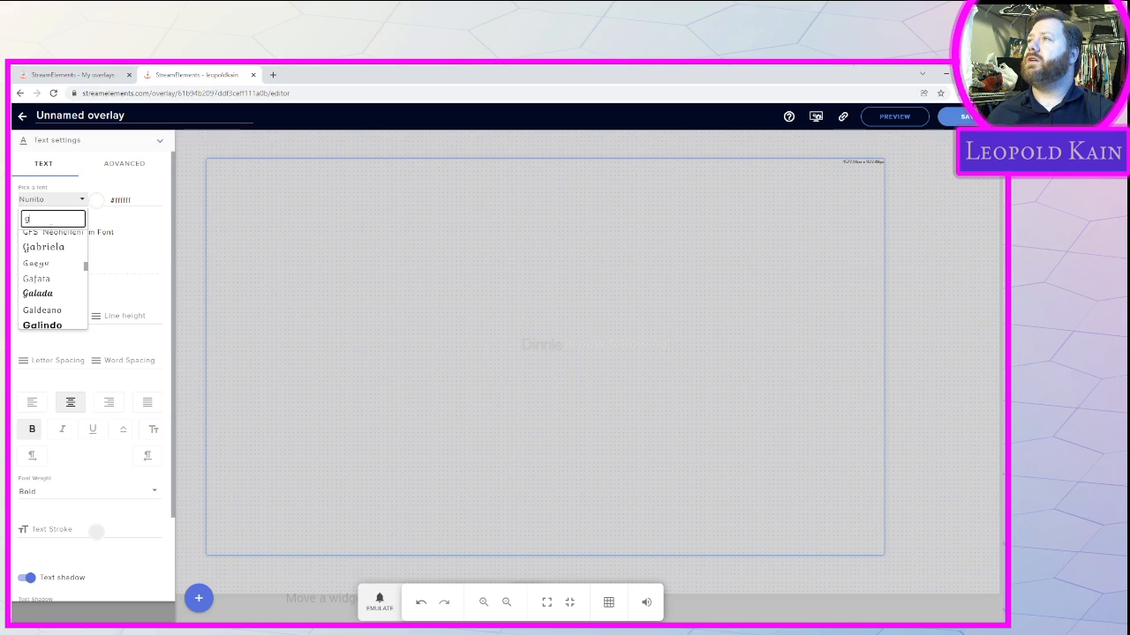
pyautogui.click(66, 311)
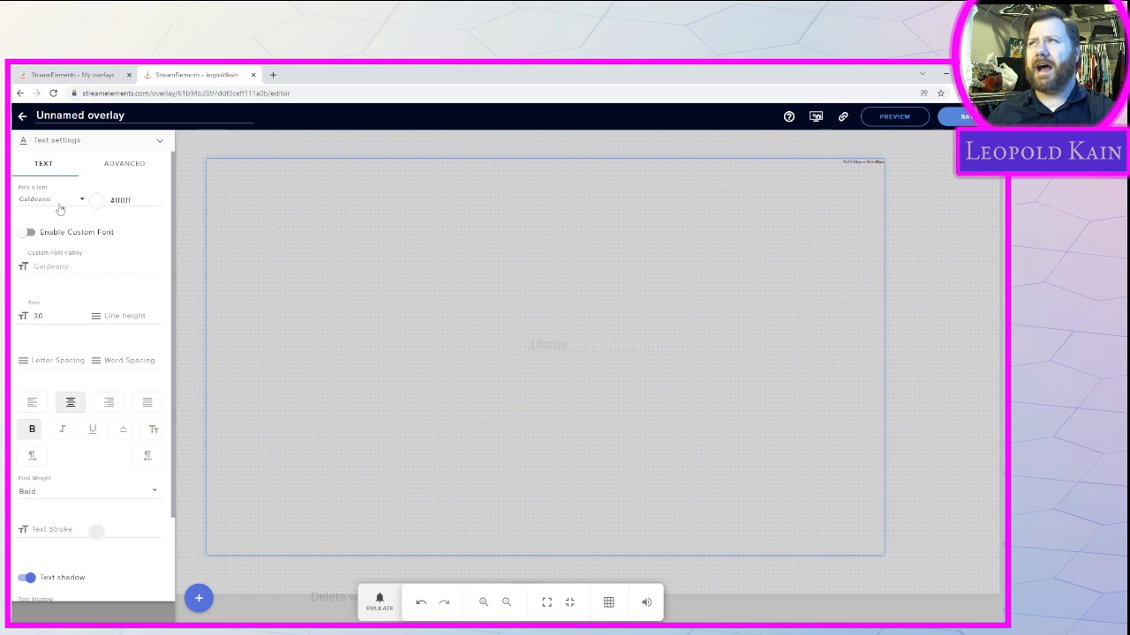
# Change the follower alert text's colour to a medium purple
pyautogui.click(136, 200)
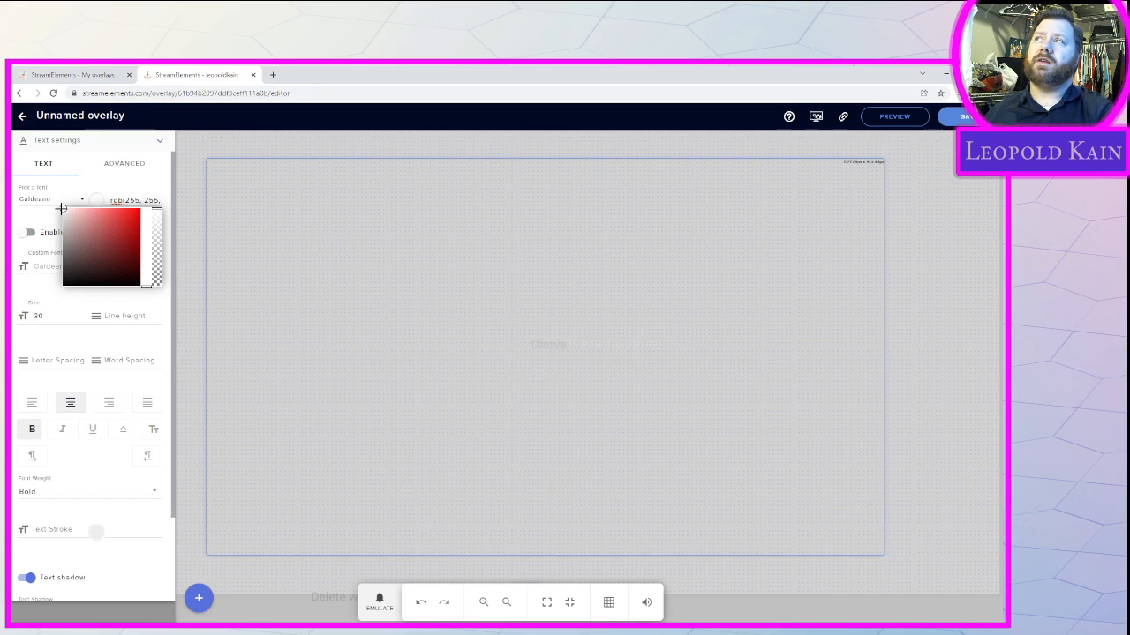
pyautogui.moveTo(76, 218); pyautogui.dragTo(110, 235)
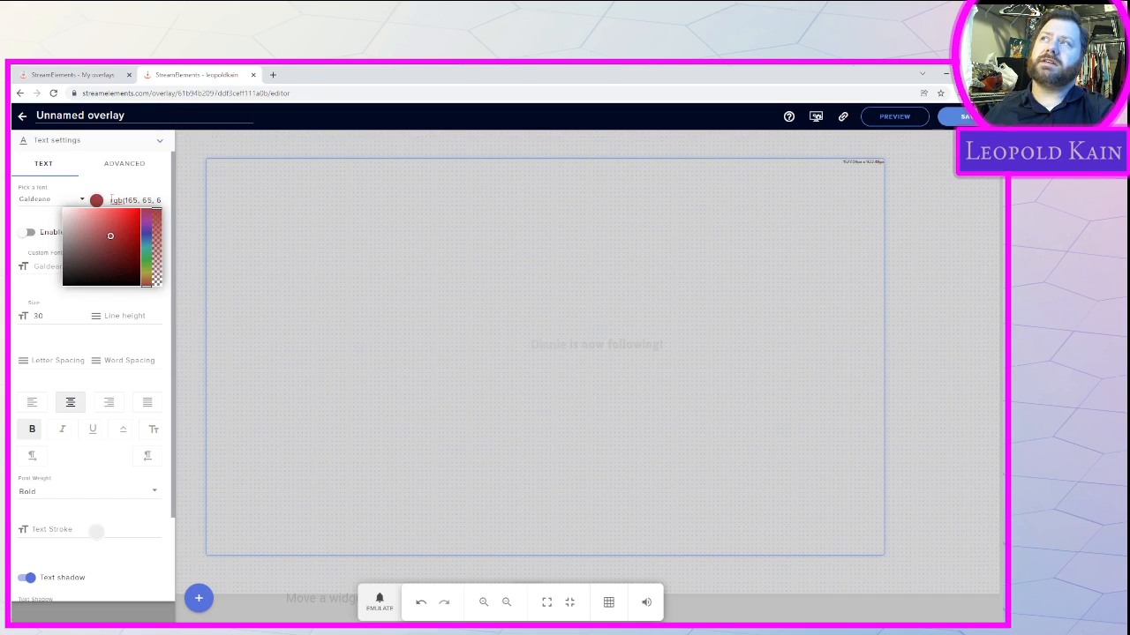
pyautogui.click(147, 231)
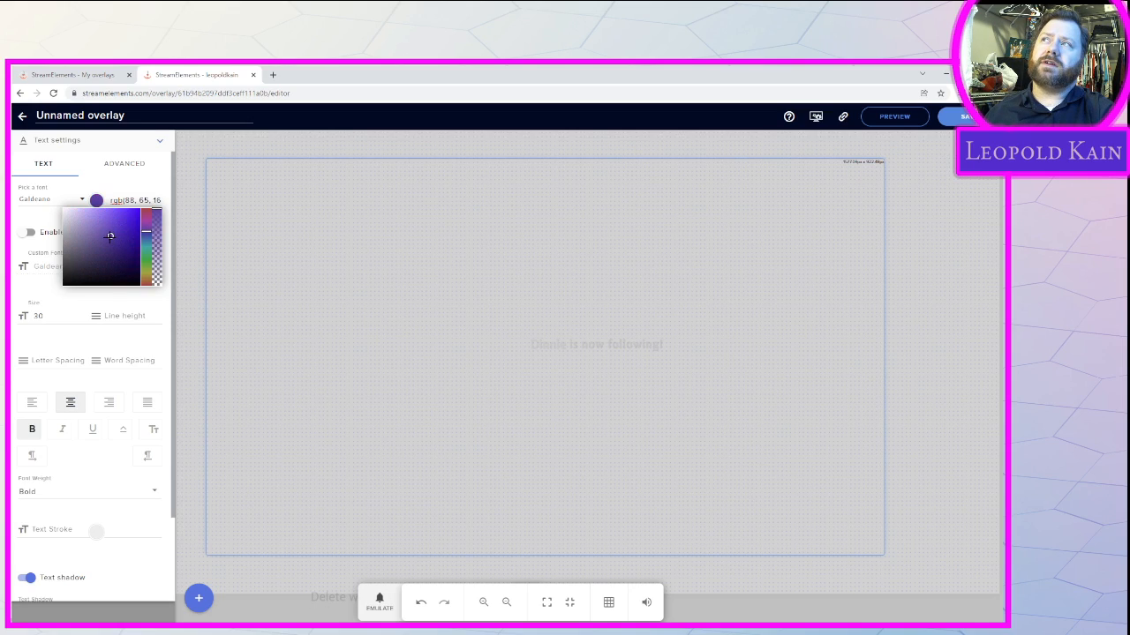
pyautogui.moveTo(109, 234); pyautogui.dragTo(106, 230)
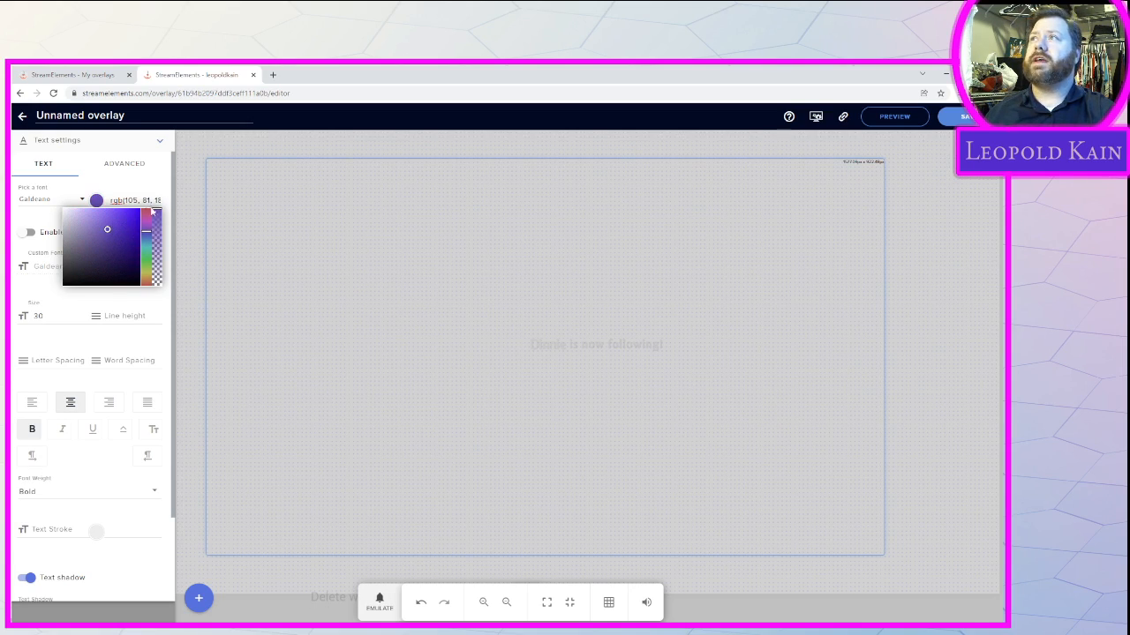
pyautogui.tripleClick(138, 200)
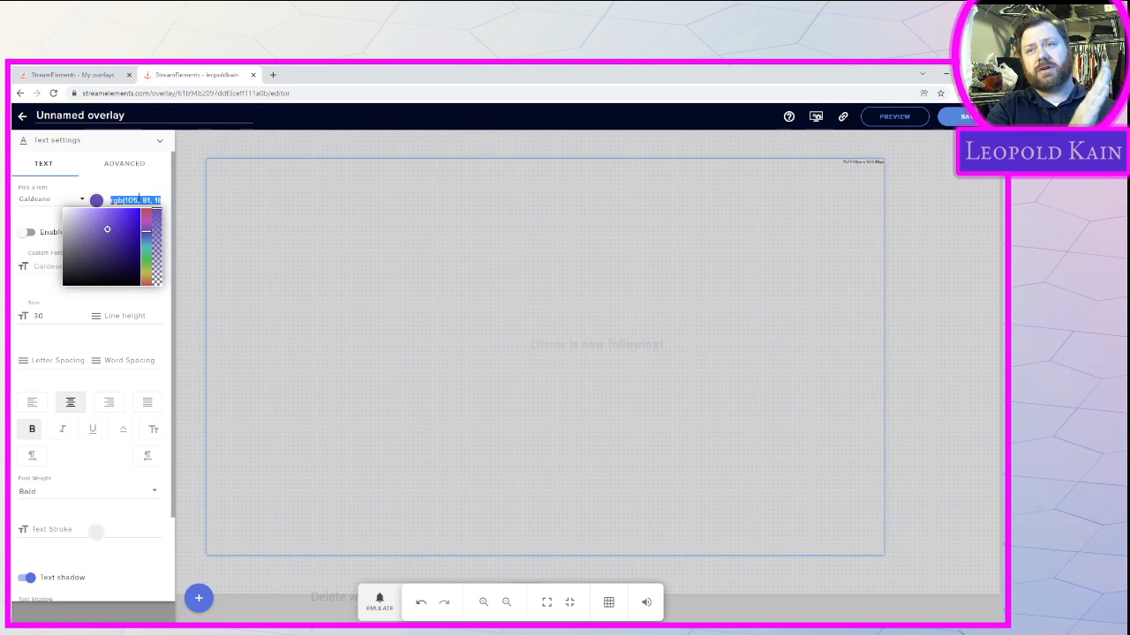
pyautogui.click(121, 303)
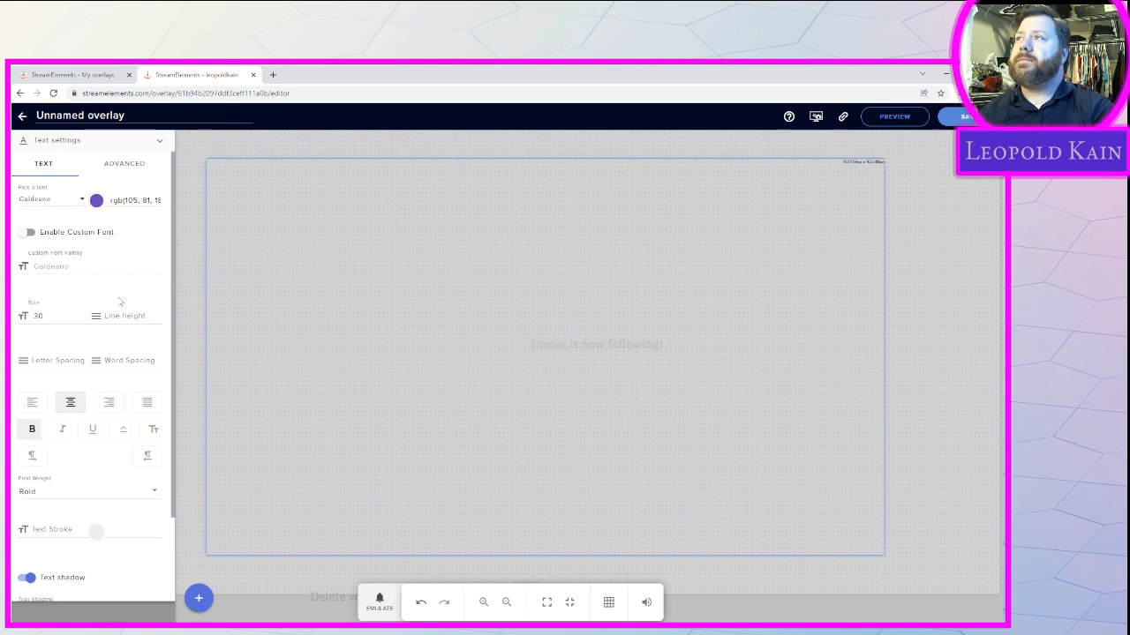
# Try the left, right and justified alignments on the alert text and return it to centred
pyautogui.click(70, 319)
pyautogui.scroll(-2, 74, 353)
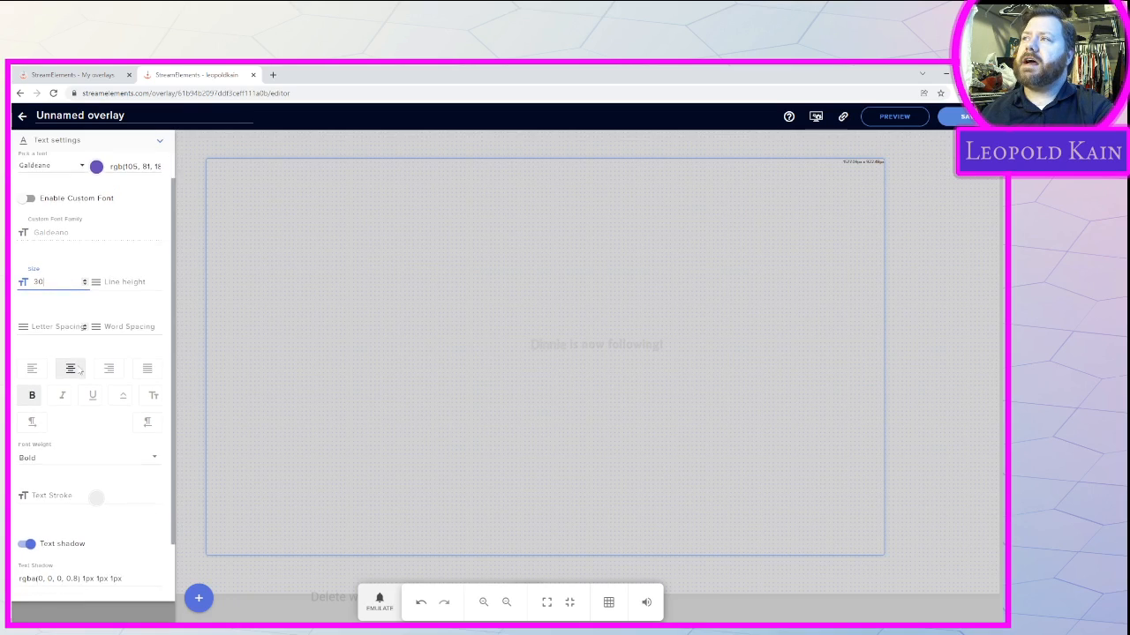
pyautogui.click(32, 350)
pyautogui.click(112, 350)
pyautogui.click(148, 350)
pyautogui.click(30, 351)
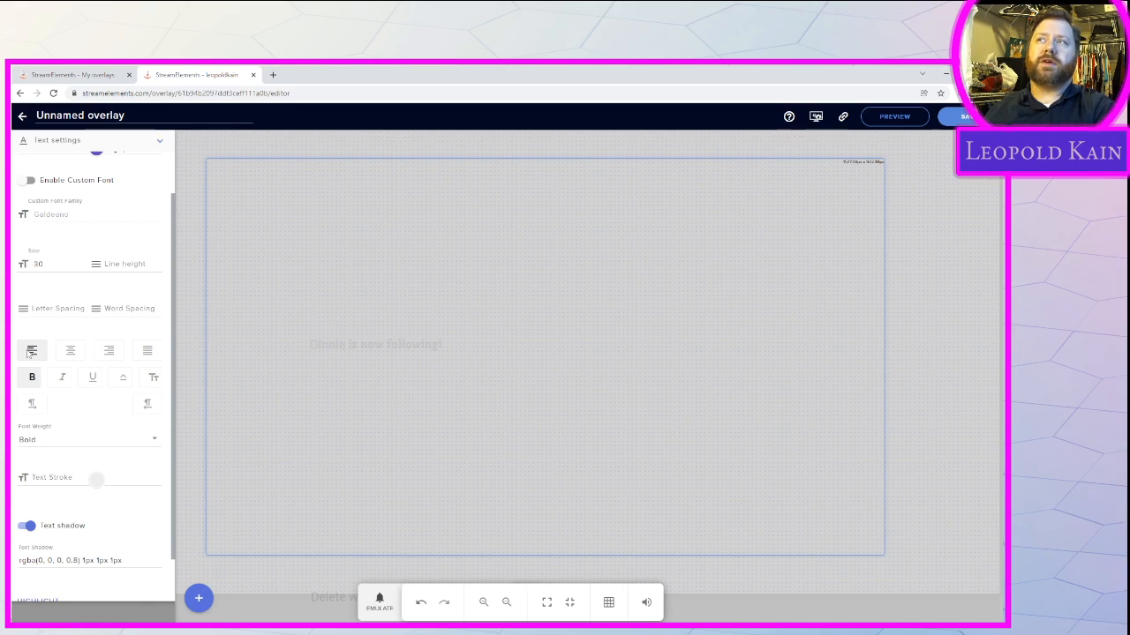
pyautogui.click(72, 351)
pyautogui.click(109, 352)
pyautogui.click(150, 352)
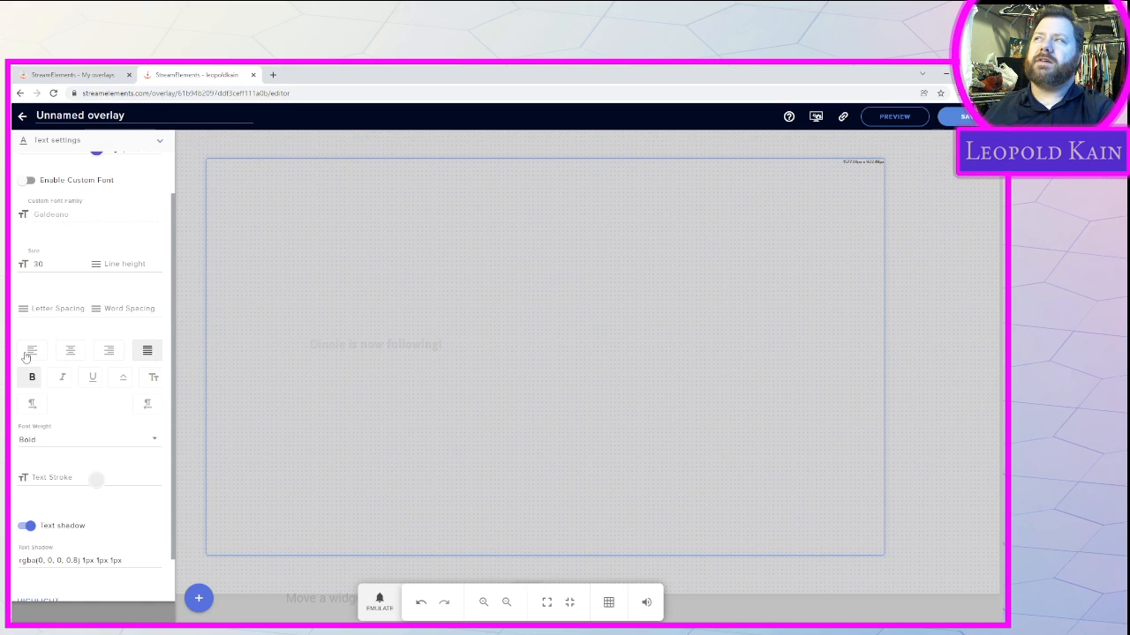
pyautogui.click(31, 351)
pyautogui.click(70, 352)
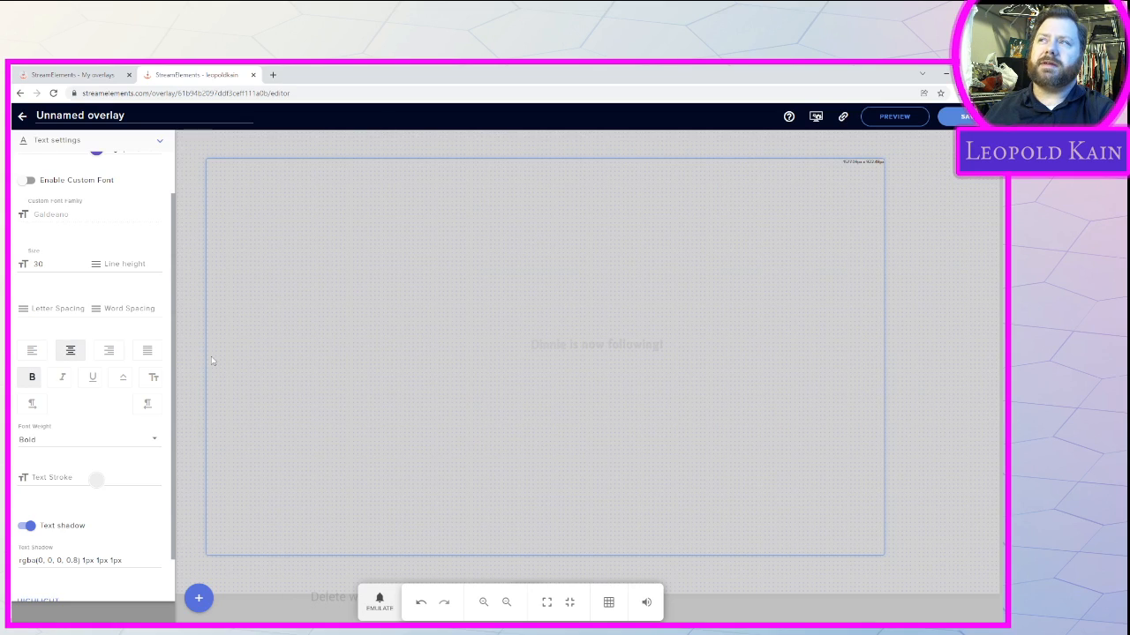
pyautogui.click(93, 381)
# Set the text highlight's animation to Flash in and its colour to a dark blue
pyautogui.scroll(-1, 111, 460)
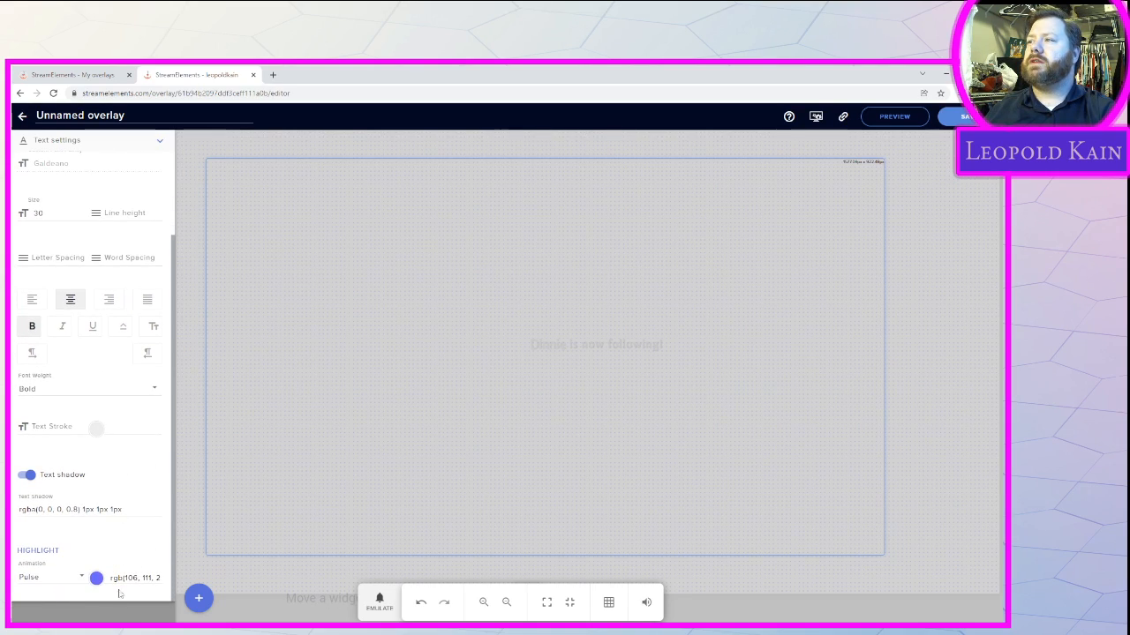
pyautogui.click(62, 578)
pyautogui.click(59, 551)
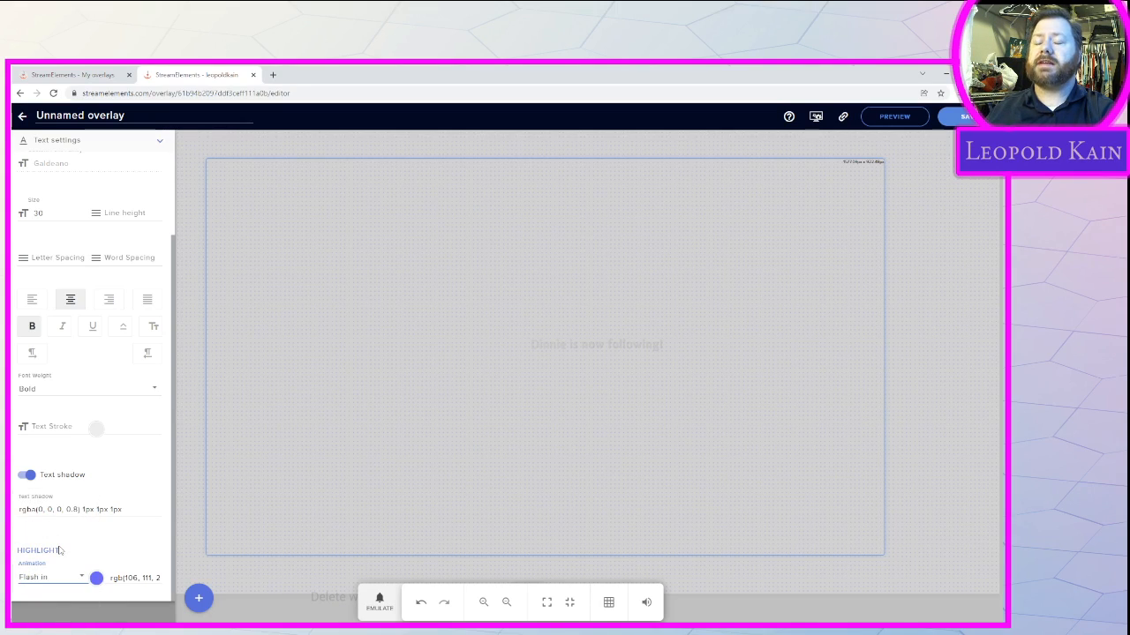
pyautogui.click(97, 580)
pyautogui.scroll(-2, 126, 577)
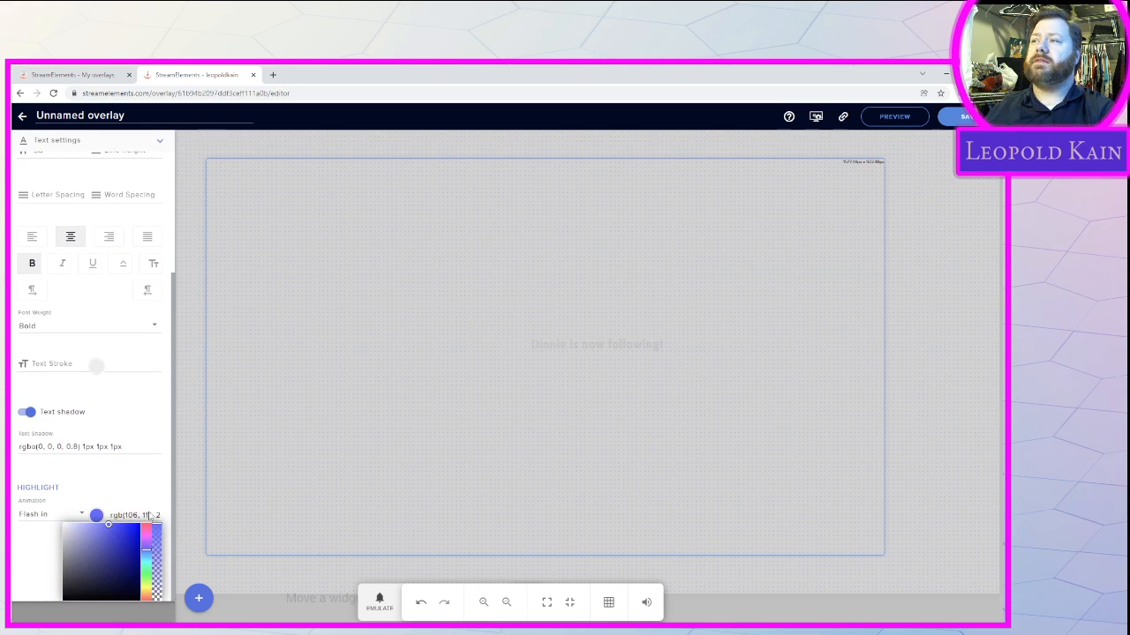
pyautogui.moveTo(105, 526)
pyautogui.mouseDown()
pyautogui.moveTo(121, 554)
pyautogui.moveTo(104, 534)
pyautogui.moveTo(112, 559)
pyautogui.mouseUp()
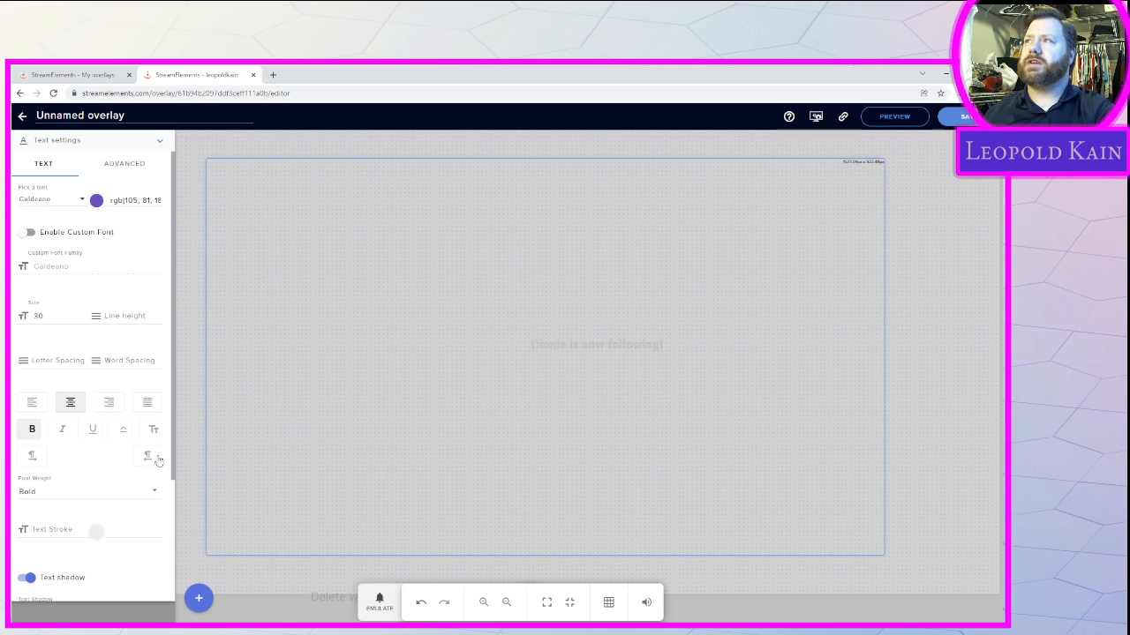
# Set the alert text's top margin to 90 and bottom margin to 20, and emulate a follower event to preview it
pyautogui.click(128, 164)
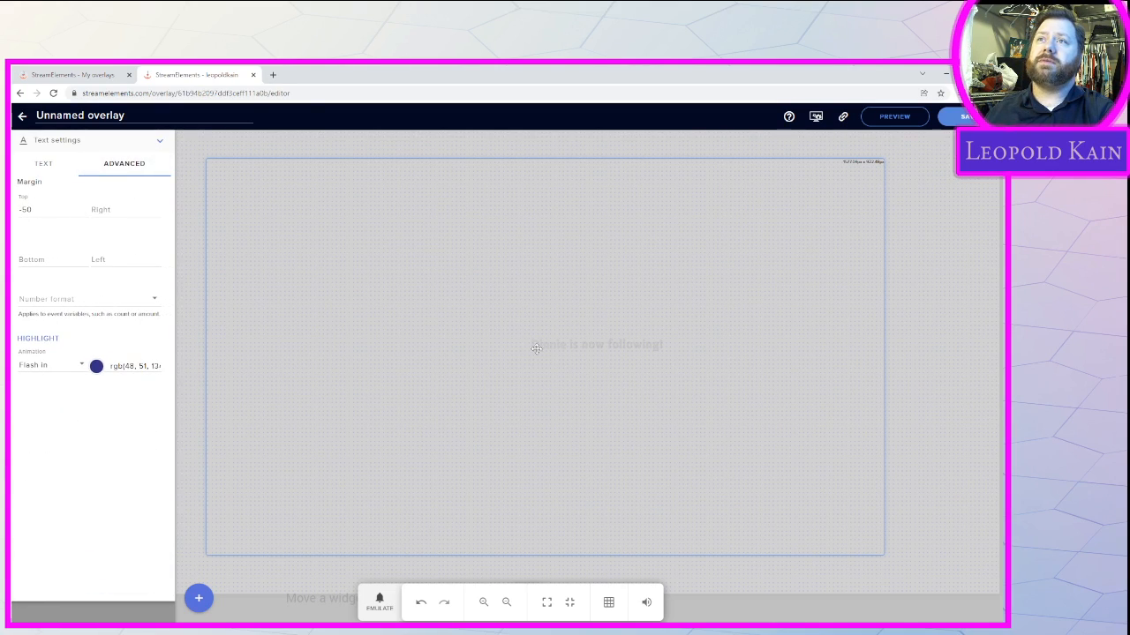
pyautogui.moveTo(40, 210); pyautogui.dragTo(13, 213)
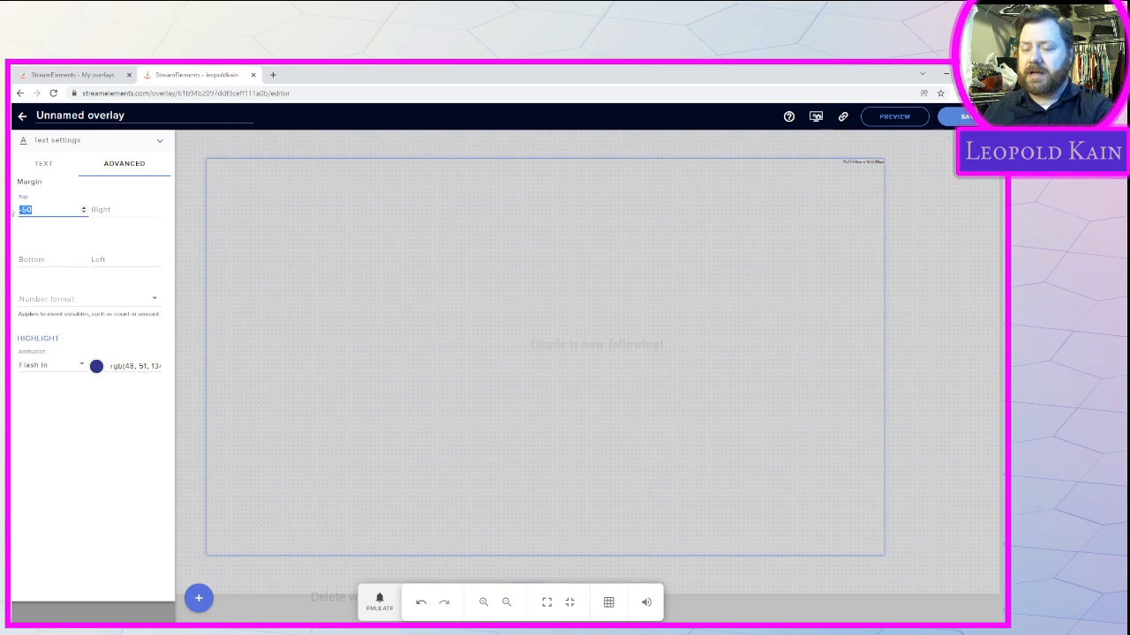
pyautogui.click(67, 256)
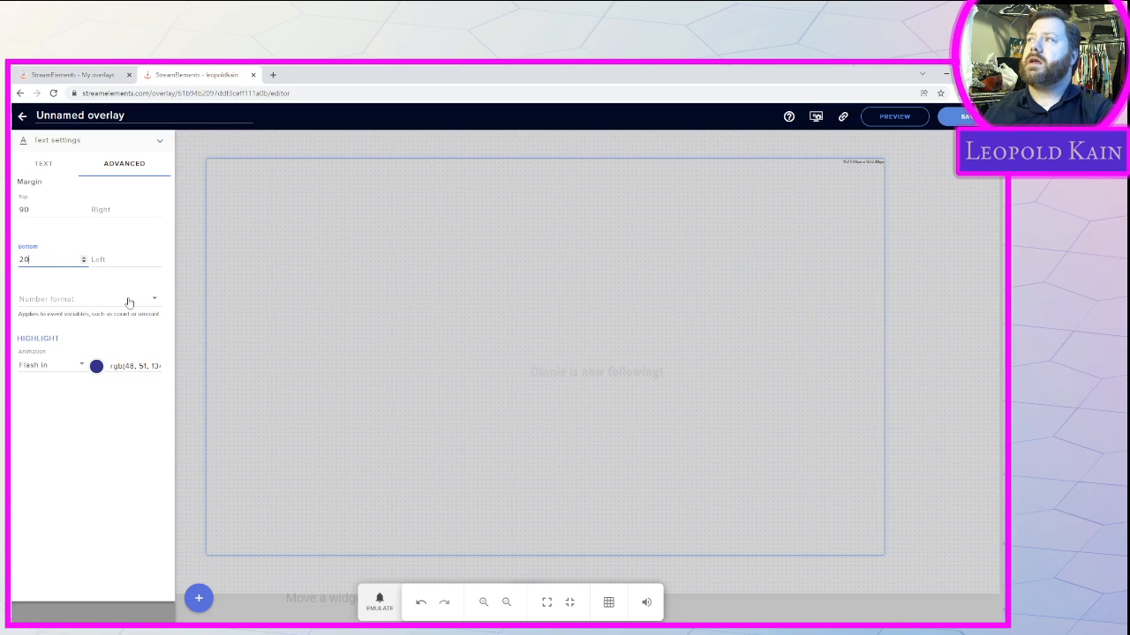
pyautogui.click(380, 600)
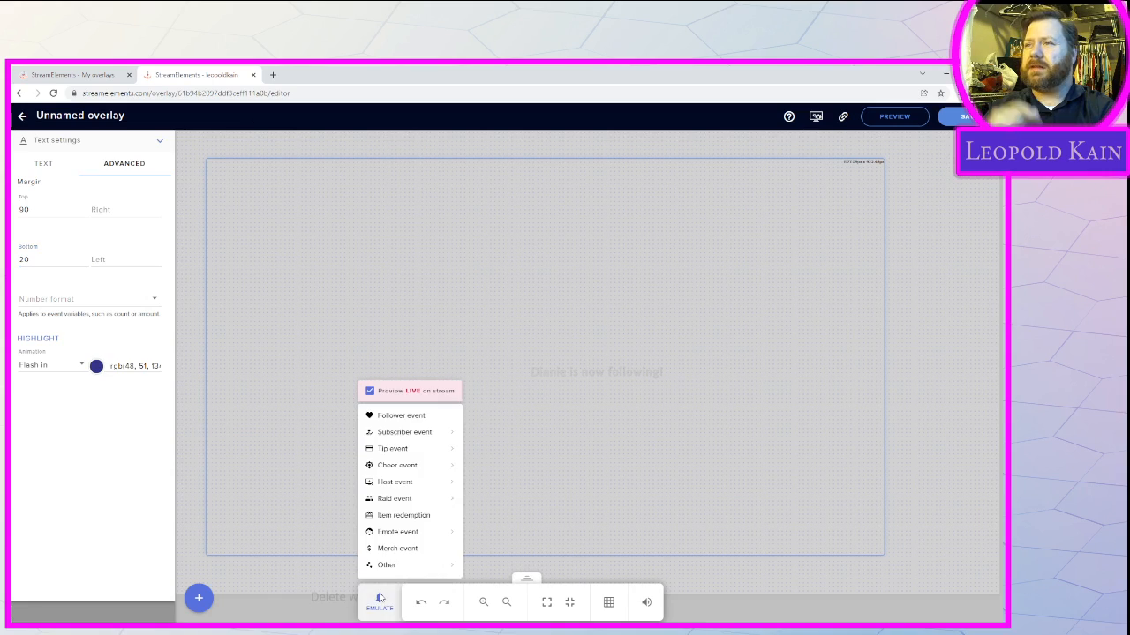
pyautogui.click(397, 417)
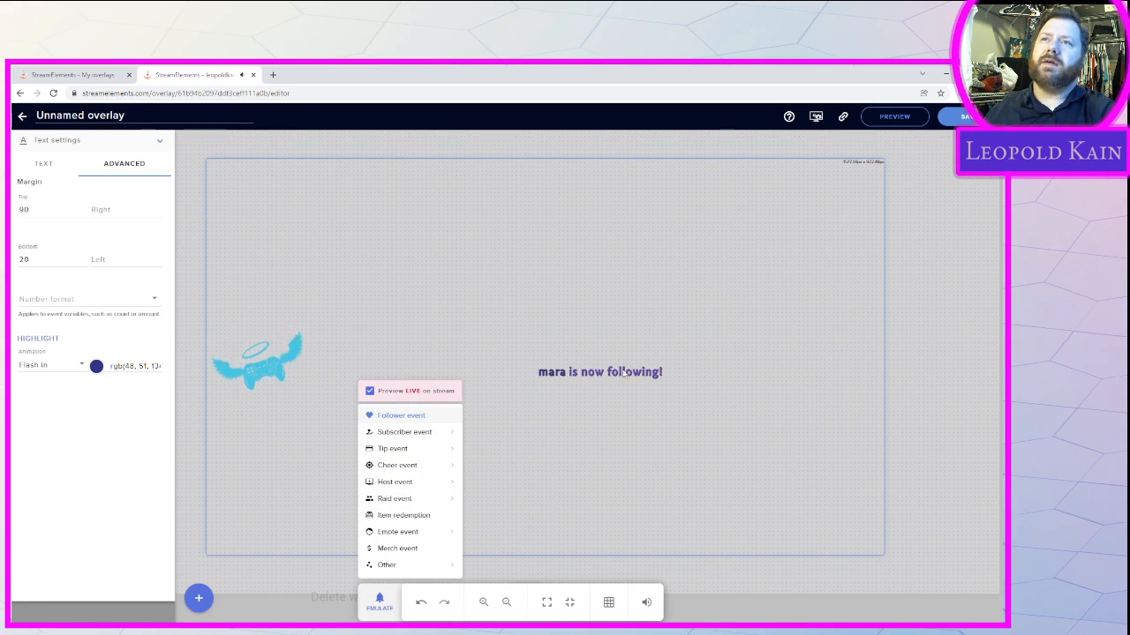
# Leave the text settings, try the Column layout, and set the follower alert's layout to Text over image
pyautogui.click(115, 144)
pyautogui.click(159, 143)
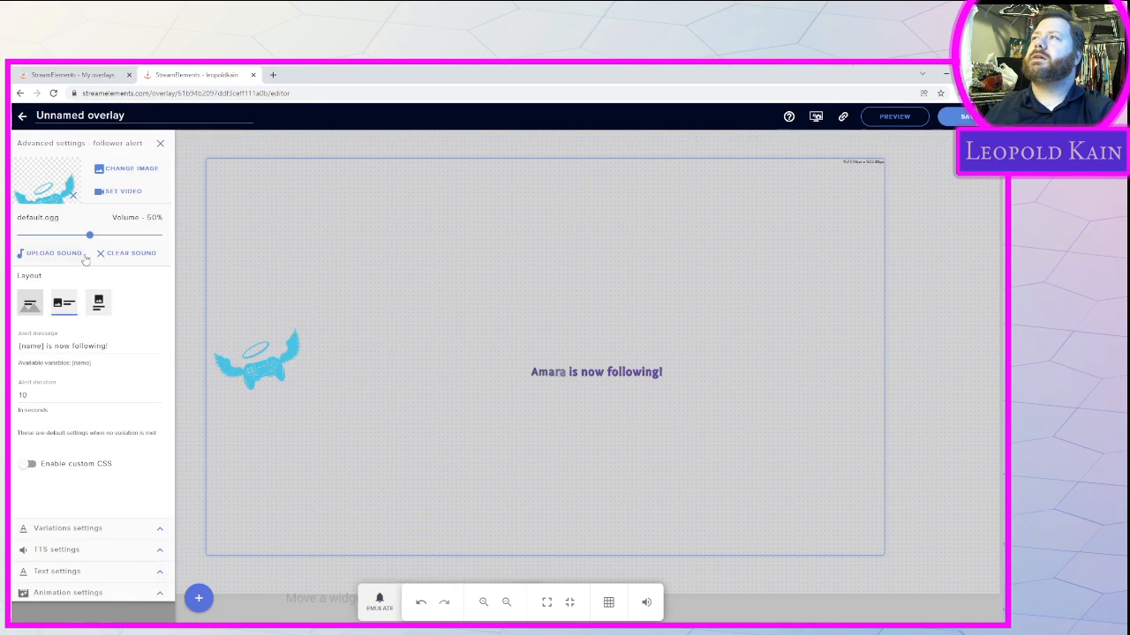
pyautogui.click(98, 302)
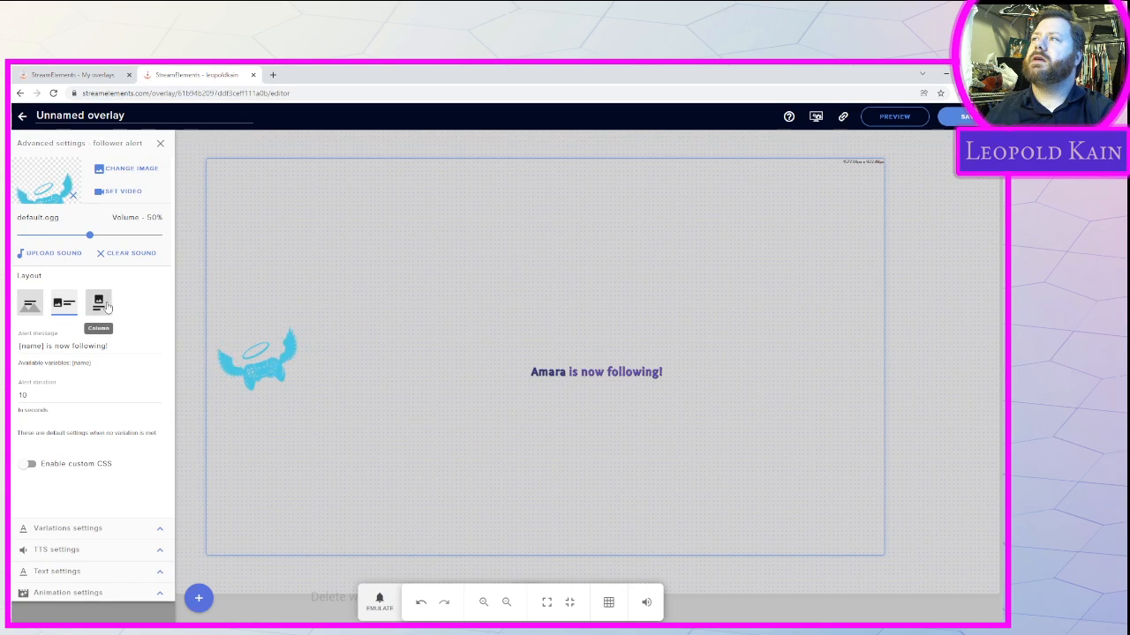
pyautogui.click(30, 305)
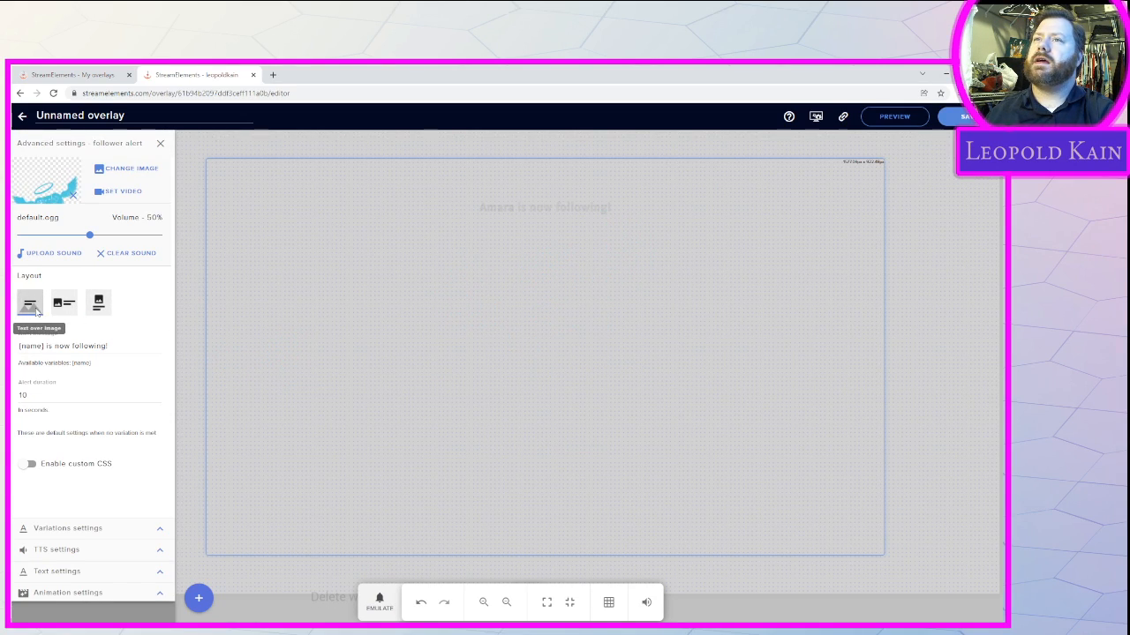
# Preview the layout with a follower event, set the alert message to "{name} join extra-life.org", and emulate the event again
pyautogui.click(379, 602)
pyautogui.click(387, 415)
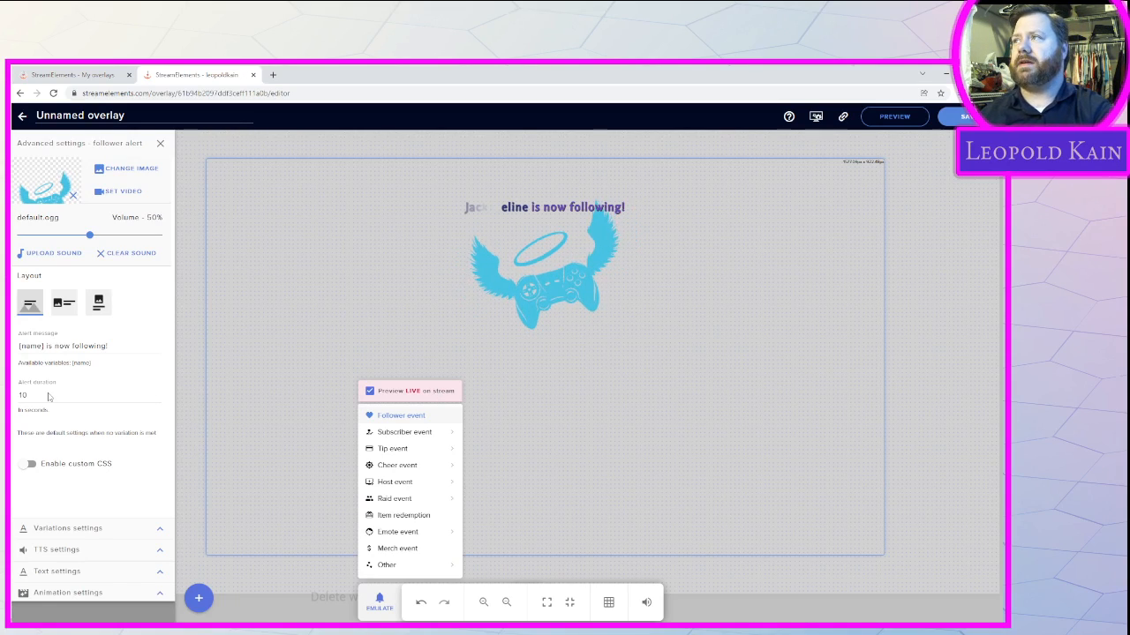
pyautogui.click(124, 348)
pyautogui.moveTo(109, 345); pyautogui.dragTo(46, 352)
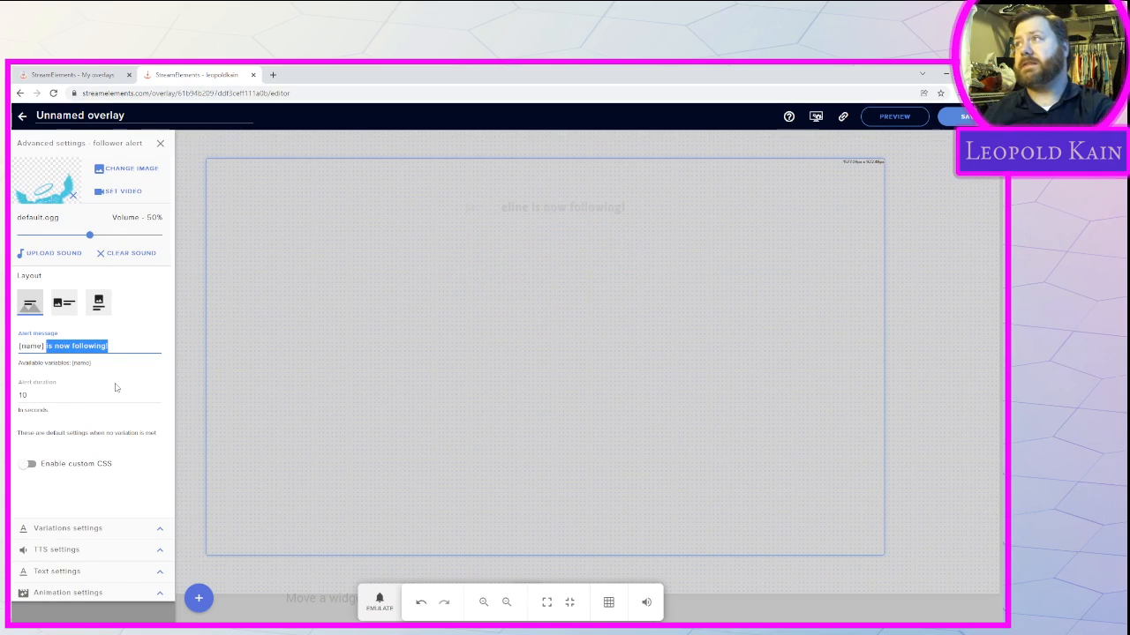
pyautogui.press('BackSpace')
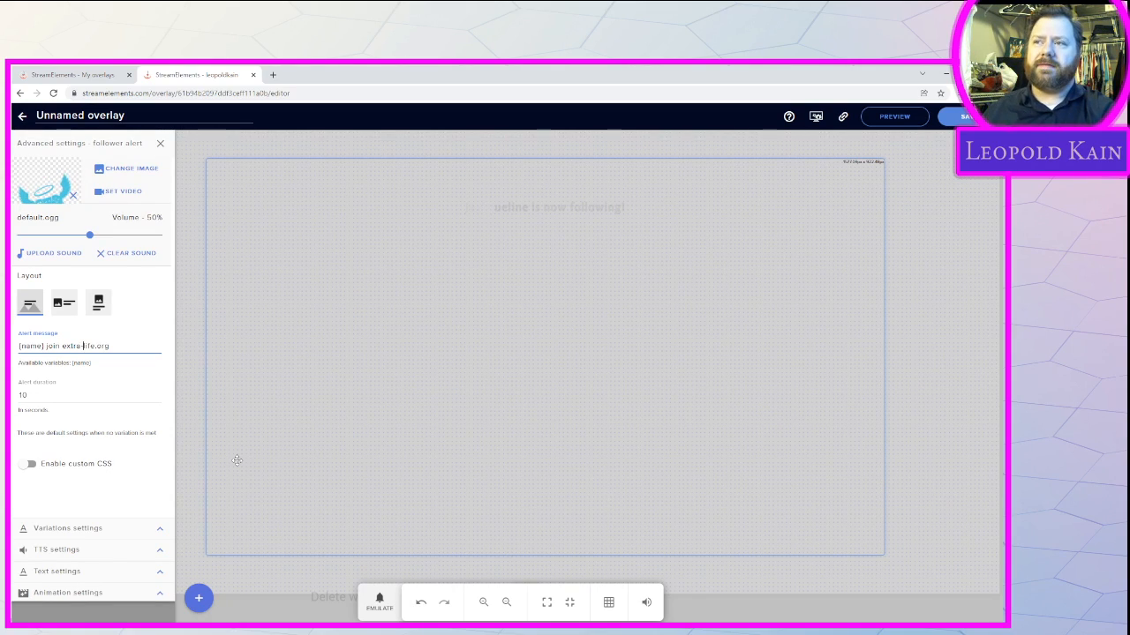
pyautogui.click(381, 602)
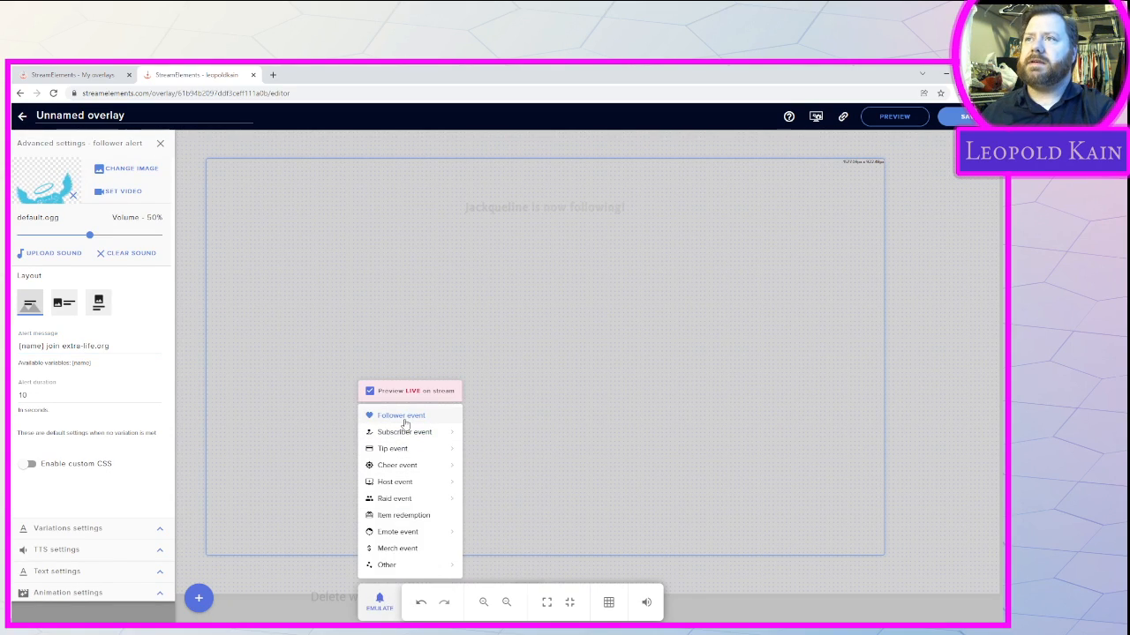
pyautogui.click(402, 416)
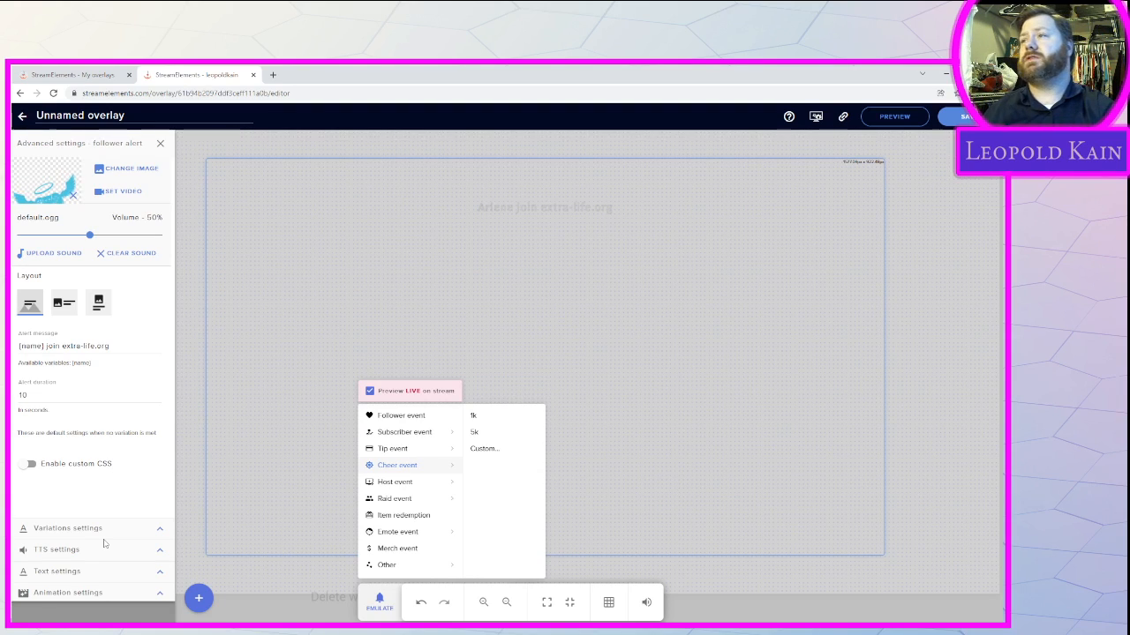
# Leave the follower alert's settings and delete the AlertBox 1 layer from the overlay
pyautogui.click(160, 143)
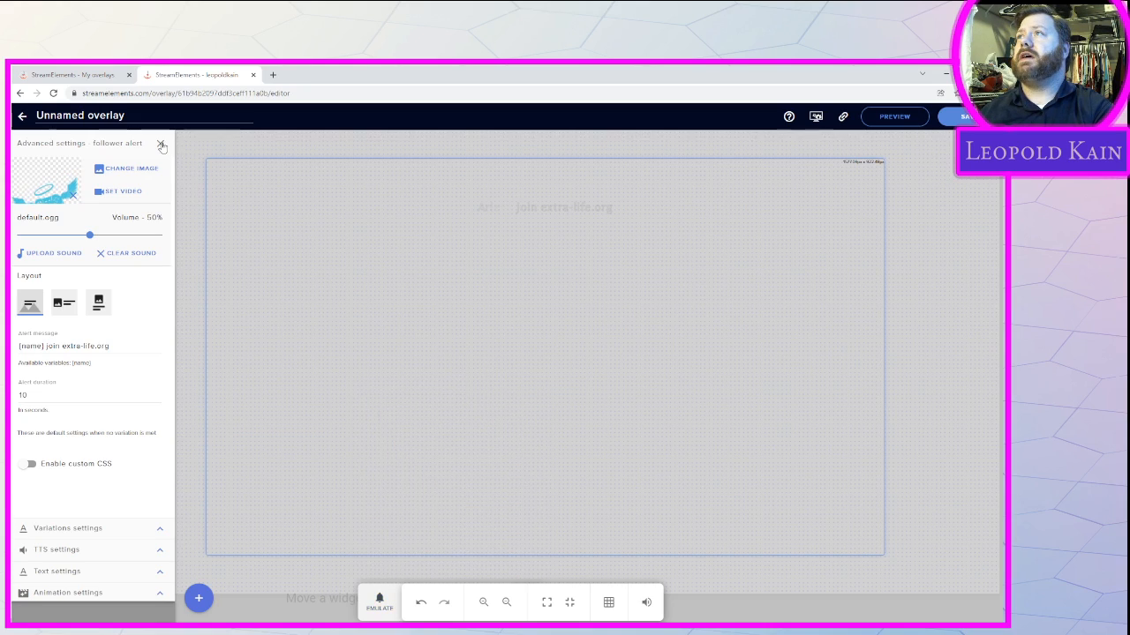
pyautogui.click(160, 143)
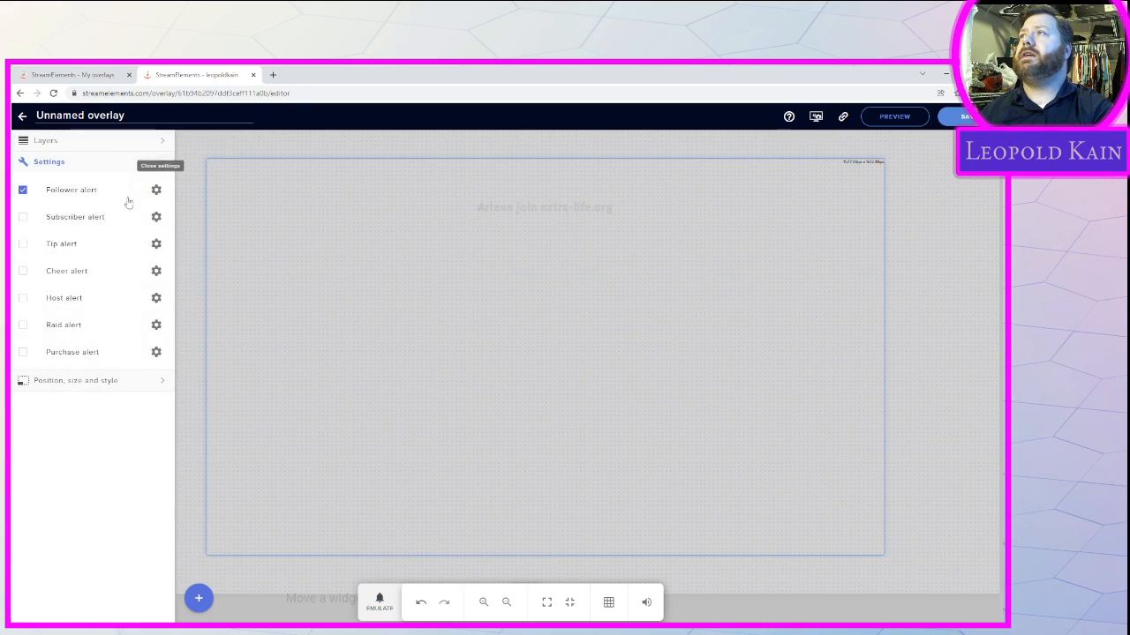
pyautogui.click(123, 144)
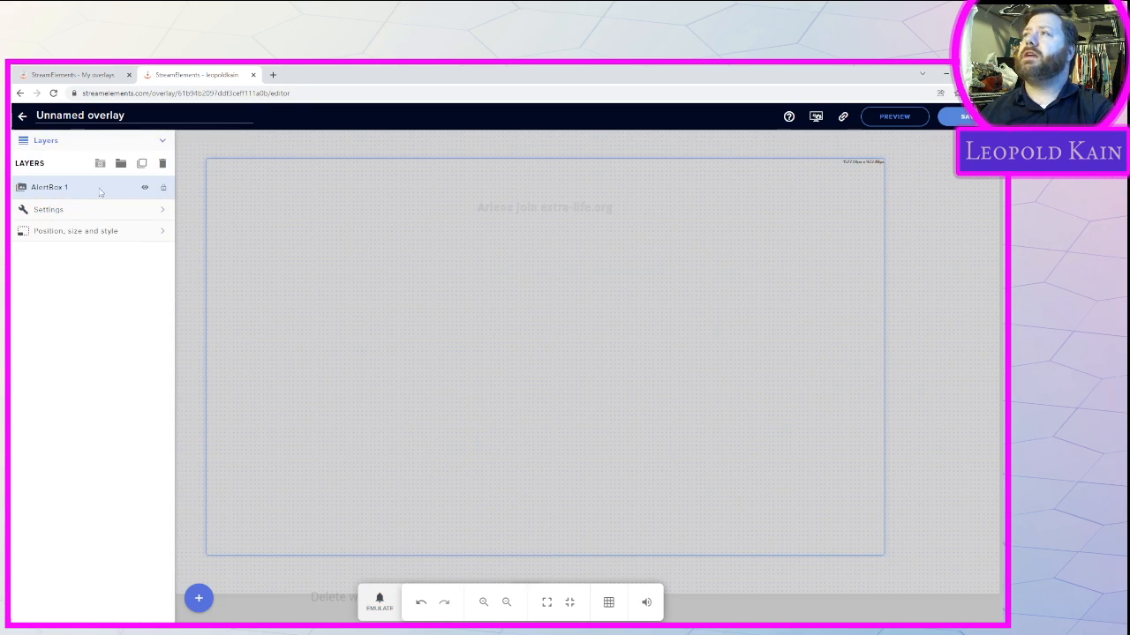
pyautogui.click(162, 164)
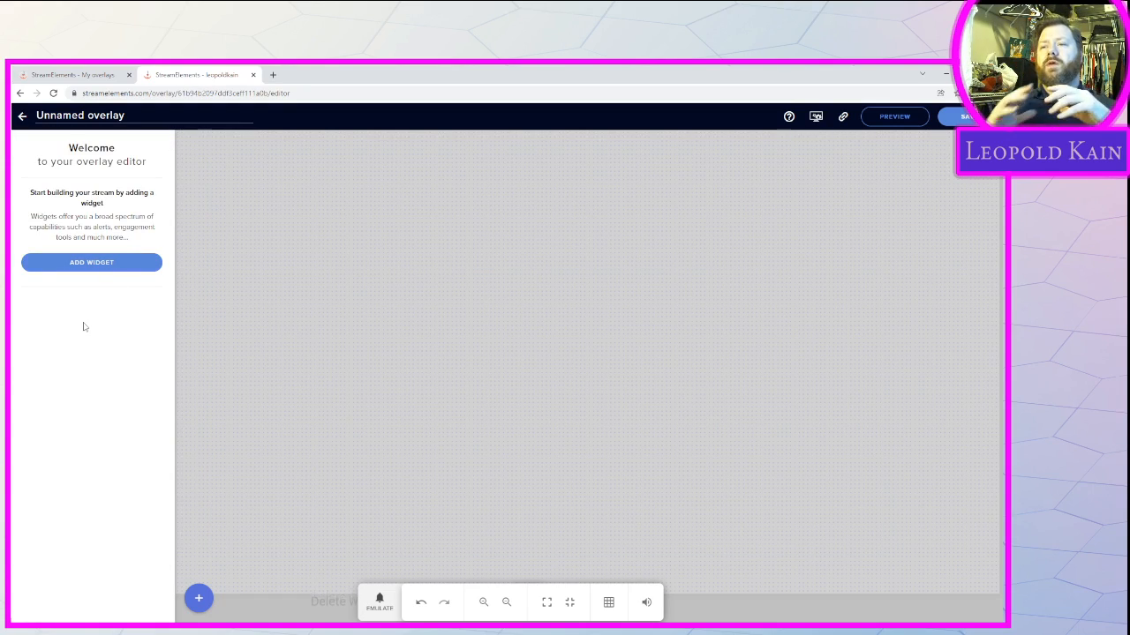
# Add a static image widget and assign it the transparent stream frame image with the pink border
pyautogui.click(103, 270)
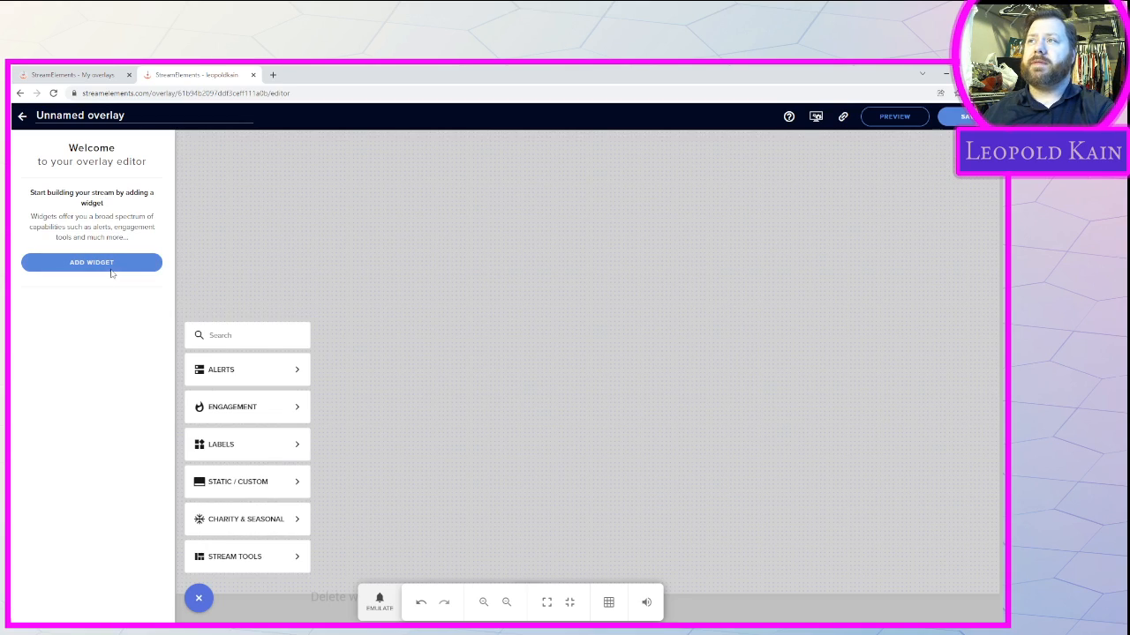
pyautogui.moveTo(265, 377)
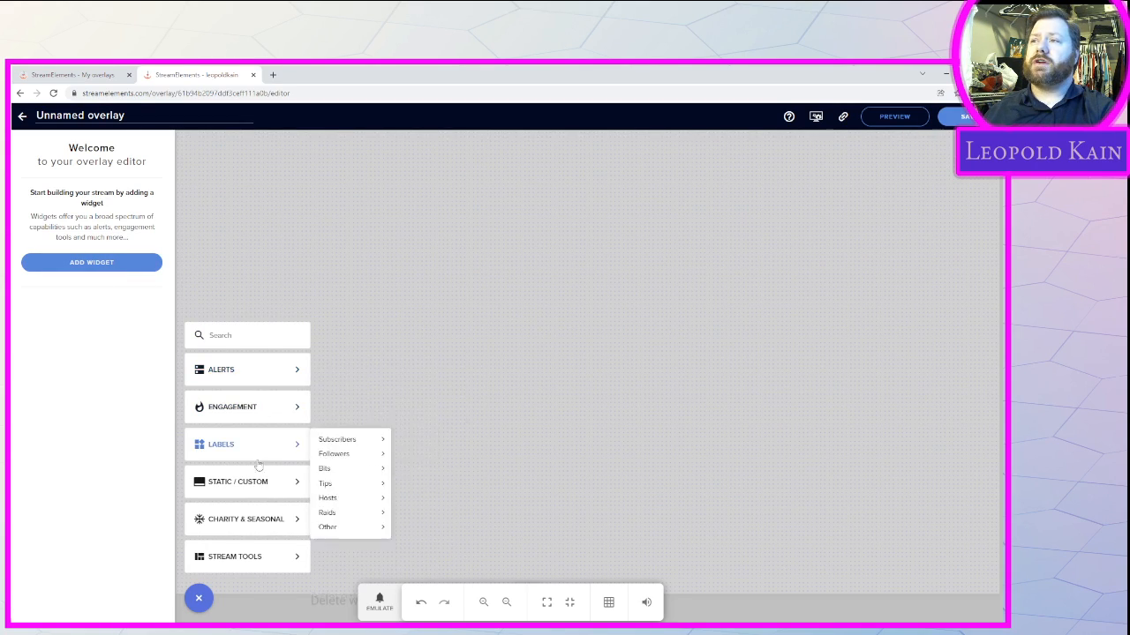
pyautogui.moveTo(270, 495)
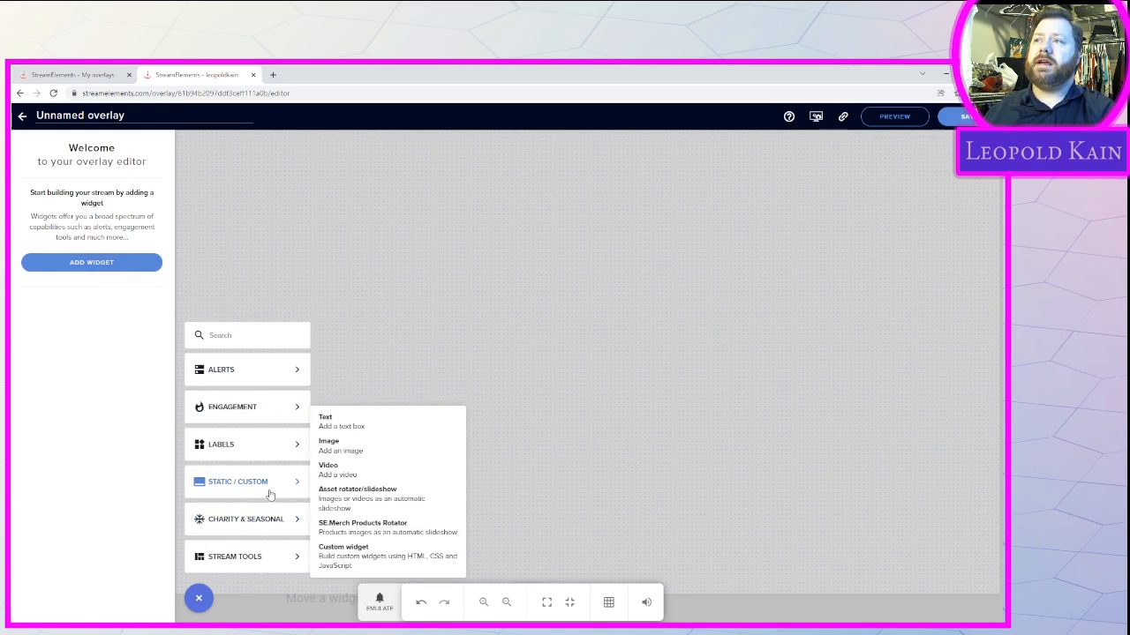
pyautogui.click(384, 456)
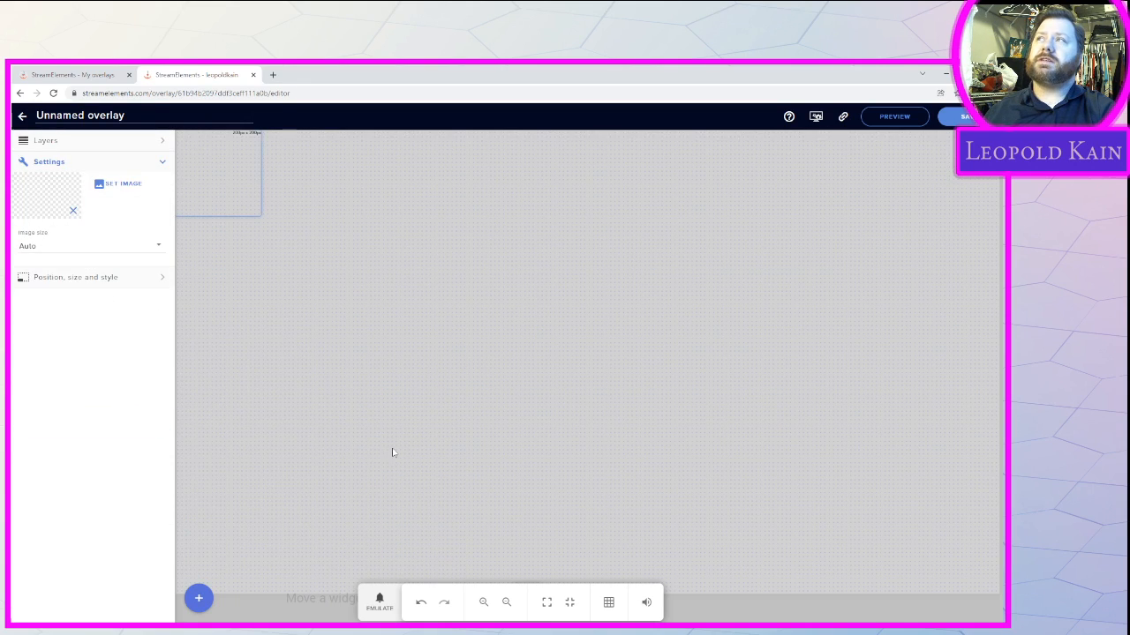
pyautogui.click(119, 184)
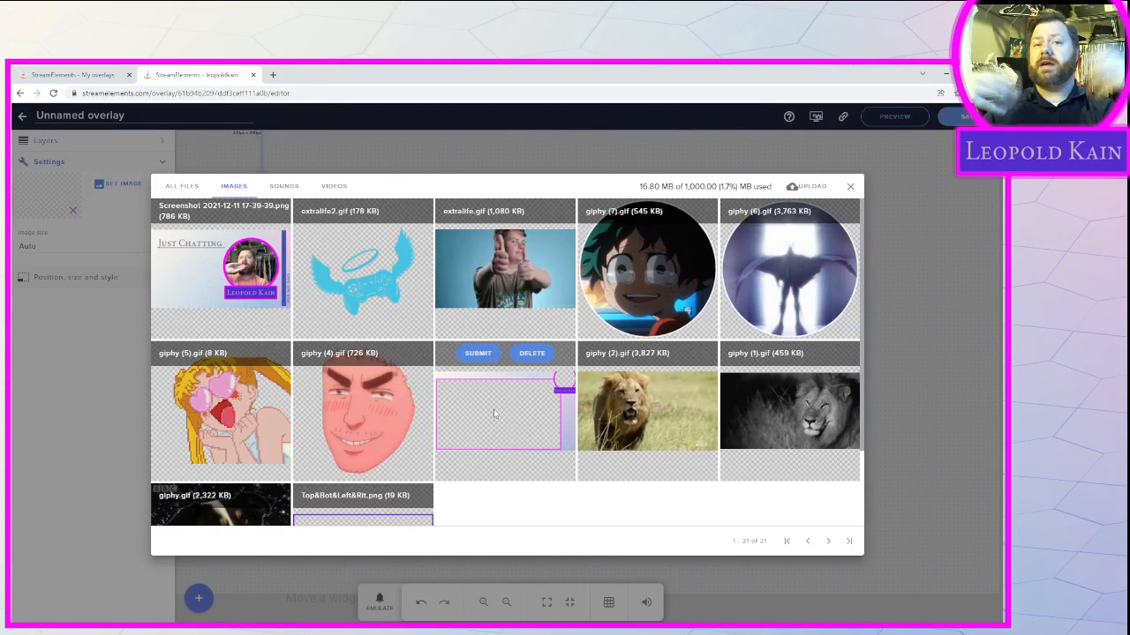
pyautogui.click(487, 355)
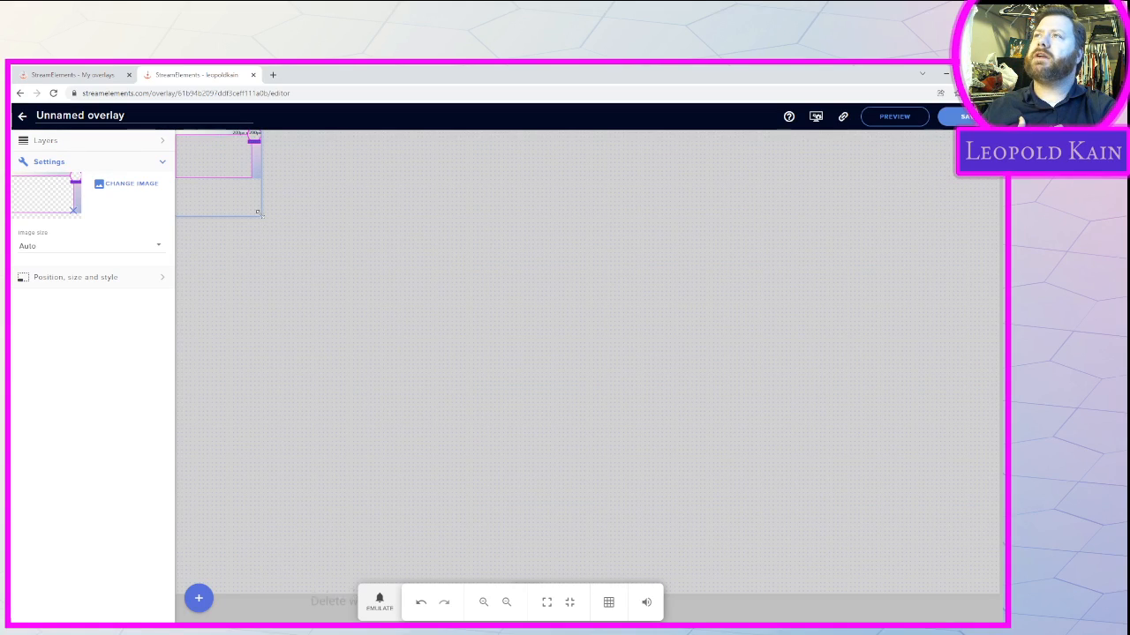
# Set the frame image's size mode to Scaled and enlarge it to fill the whole overlay canvas
pyautogui.moveTo(262, 218); pyautogui.dragTo(553, 359)
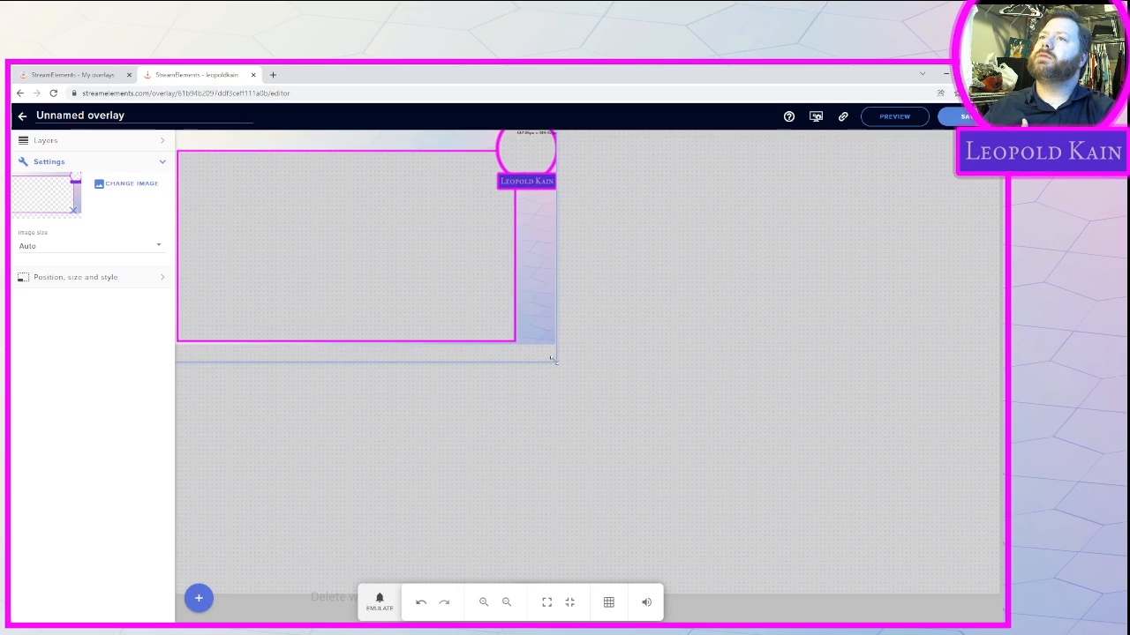
pyautogui.click(152, 248)
pyautogui.click(118, 221)
pyautogui.moveTo(554, 360); pyautogui.dragTo(999, 618)
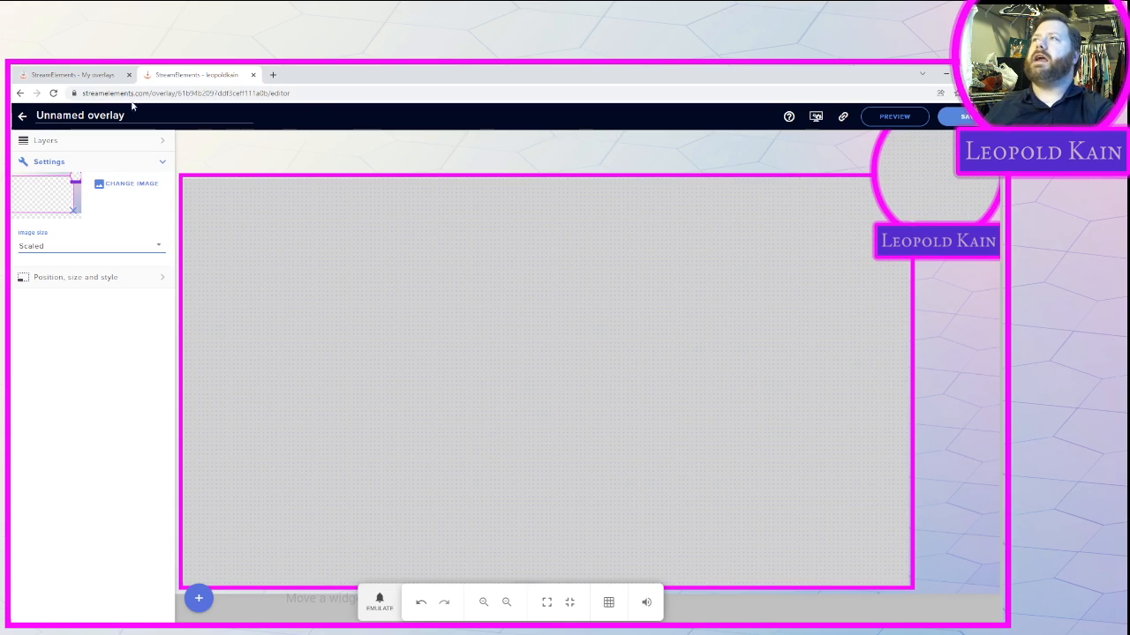
# Check the layer list and add a new AlertBox widget to the overlay
pyautogui.click(78, 143)
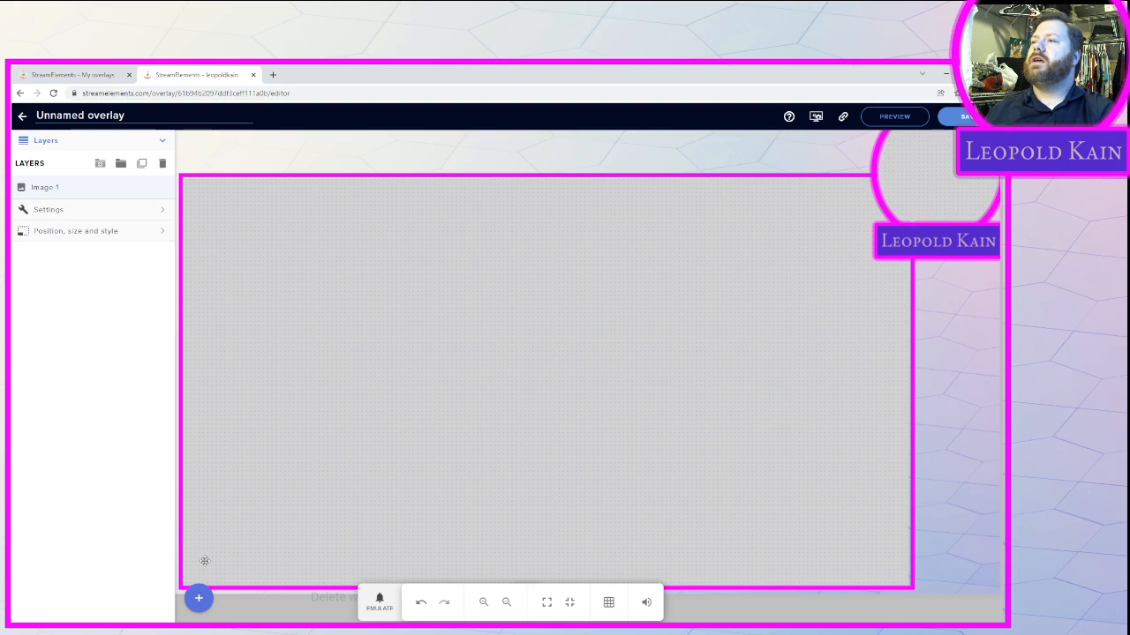
pyautogui.click(199, 609)
pyautogui.moveTo(277, 407)
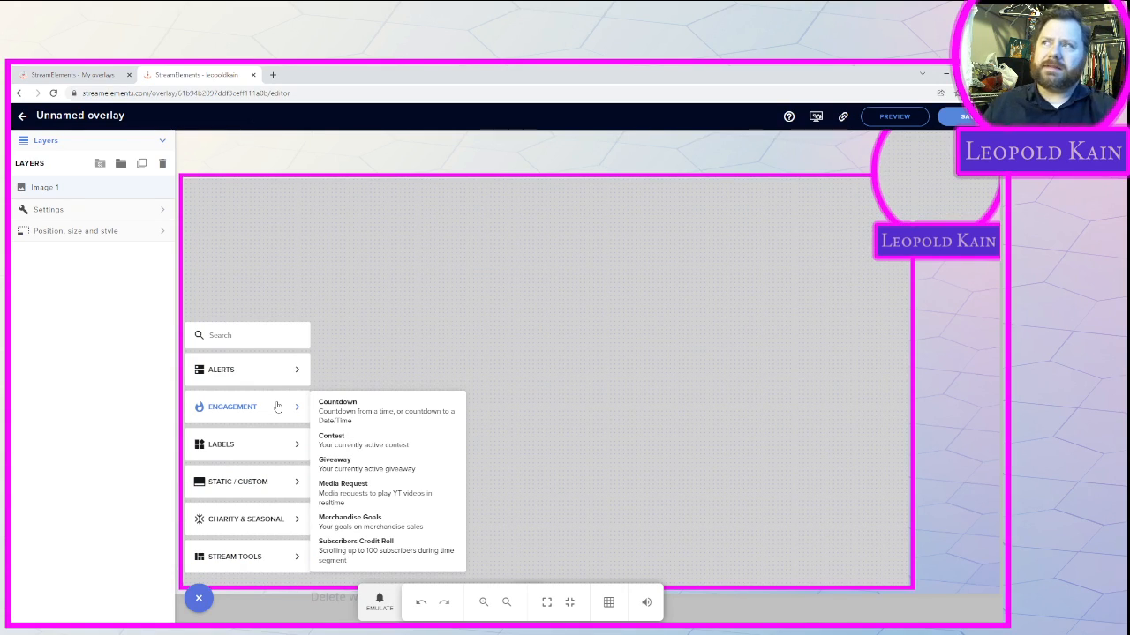
pyautogui.moveTo(254, 378)
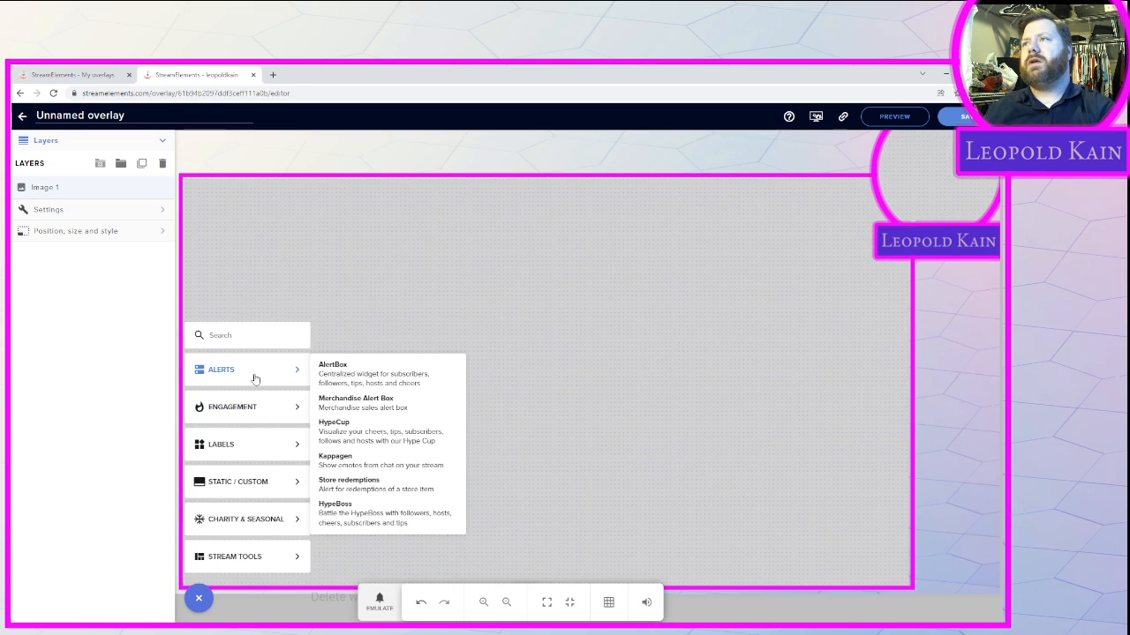
pyautogui.click(332, 380)
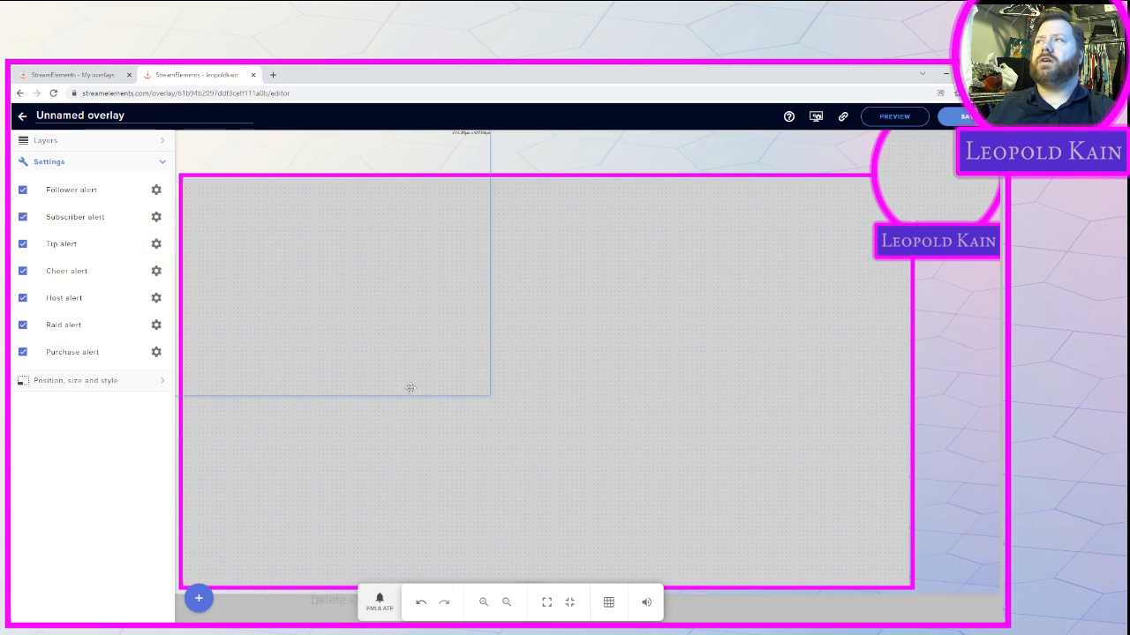
# Disable the subscriber, tip, cheer, host, raid and purchase alerts so only the follower alert stays enabled
pyautogui.click(23, 216)
pyautogui.click(23, 244)
pyautogui.click(23, 270)
pyautogui.click(23, 299)
pyautogui.click(23, 325)
pyautogui.click(22, 352)
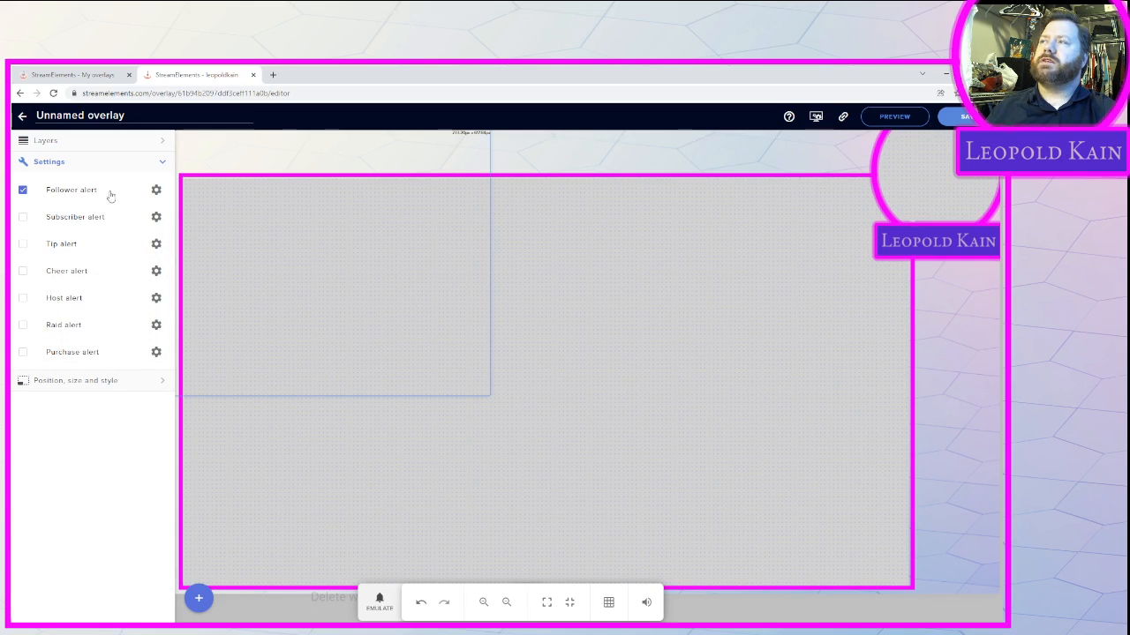
# Emulate a follower event from the follower alert's settings and move the alert box to the middle of the canvas
pyautogui.click(156, 190)
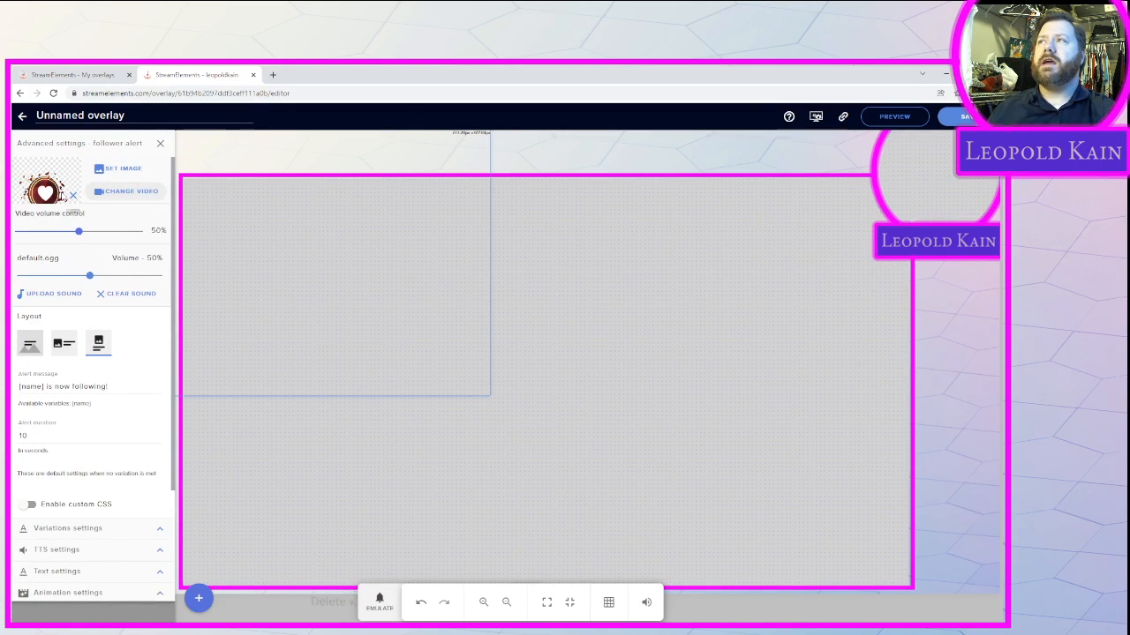
pyautogui.click(378, 597)
pyautogui.click(402, 416)
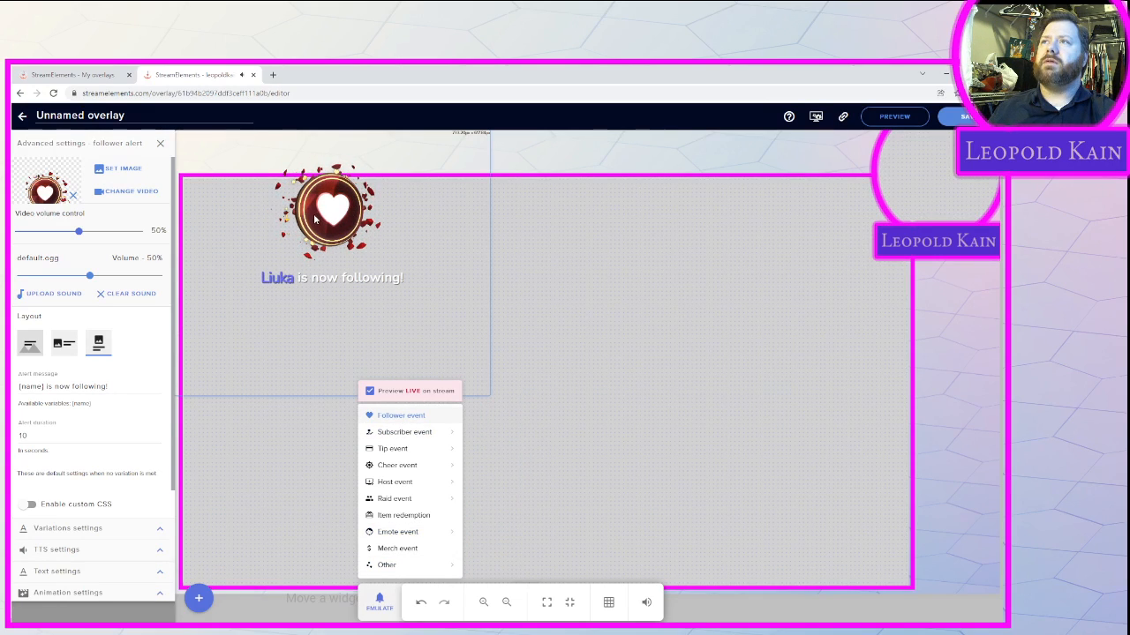
pyautogui.moveTo(343, 227); pyautogui.dragTo(513, 364)
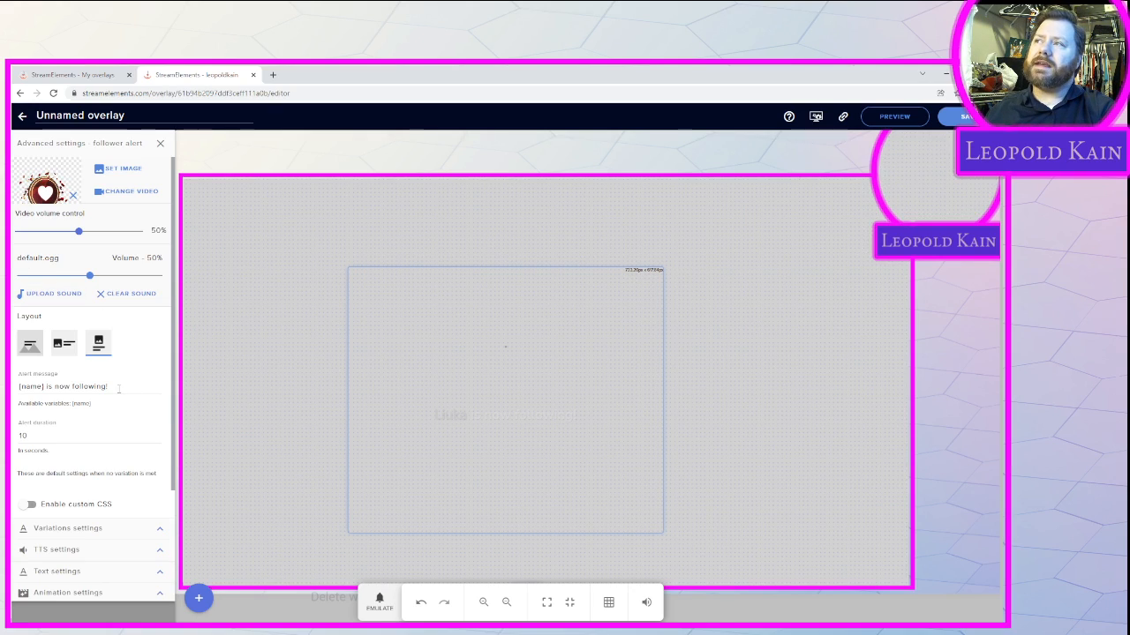
# Clear the follower alert's message text and emulate a follower event to preview the graphic alone
pyautogui.moveTo(118, 388); pyautogui.dragTo(14, 386)
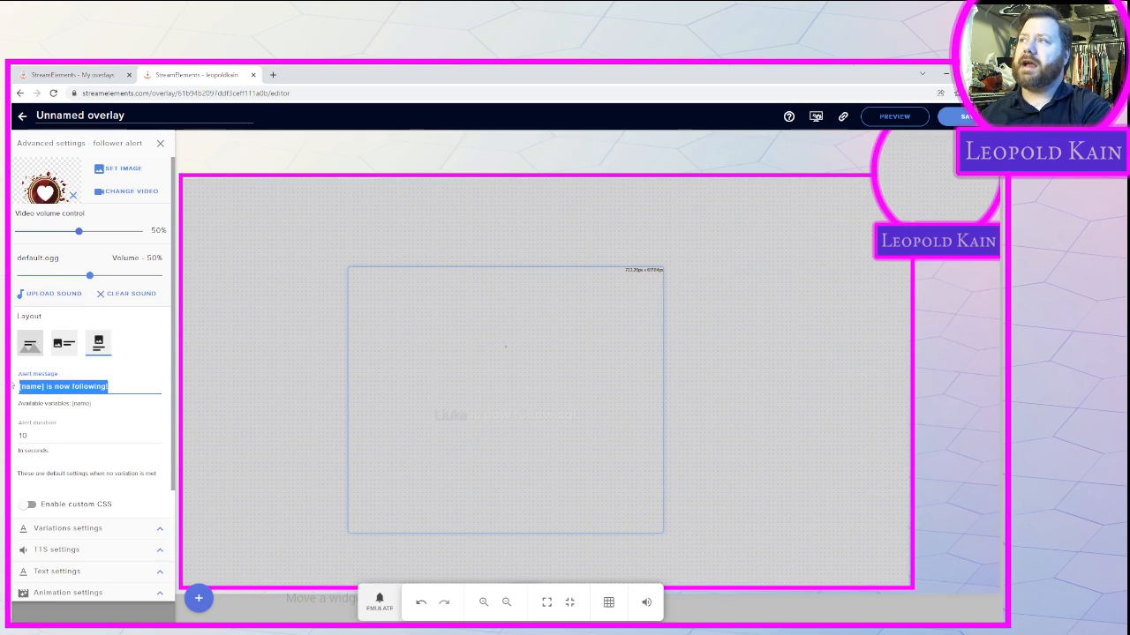
pyautogui.press('BackSpace')
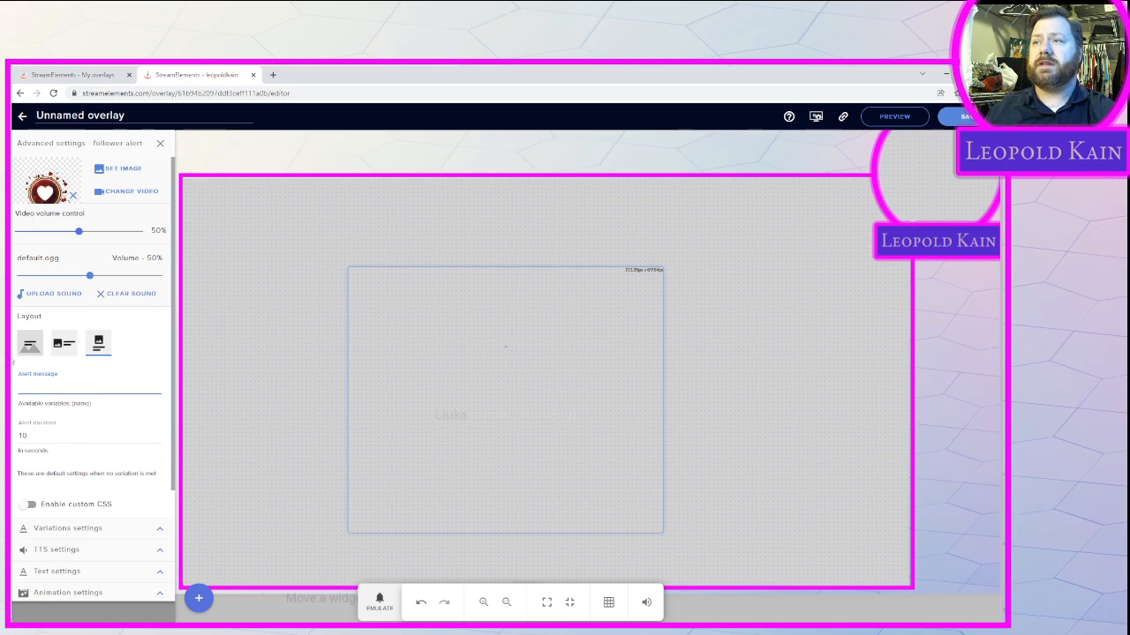
pyautogui.click(379, 601)
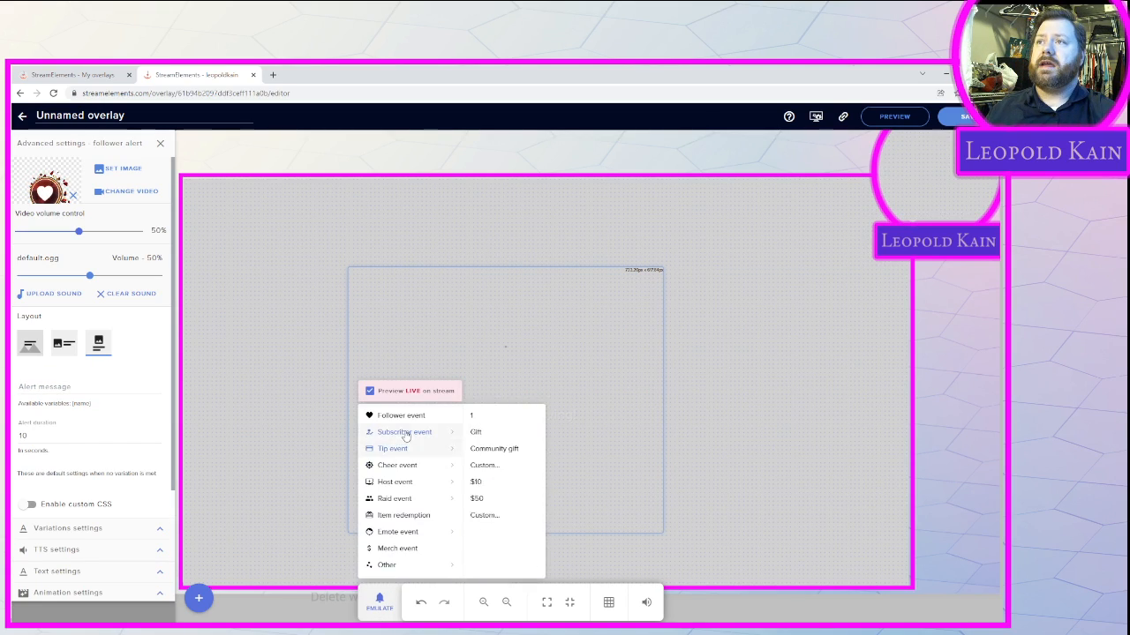
pyautogui.click(402, 423)
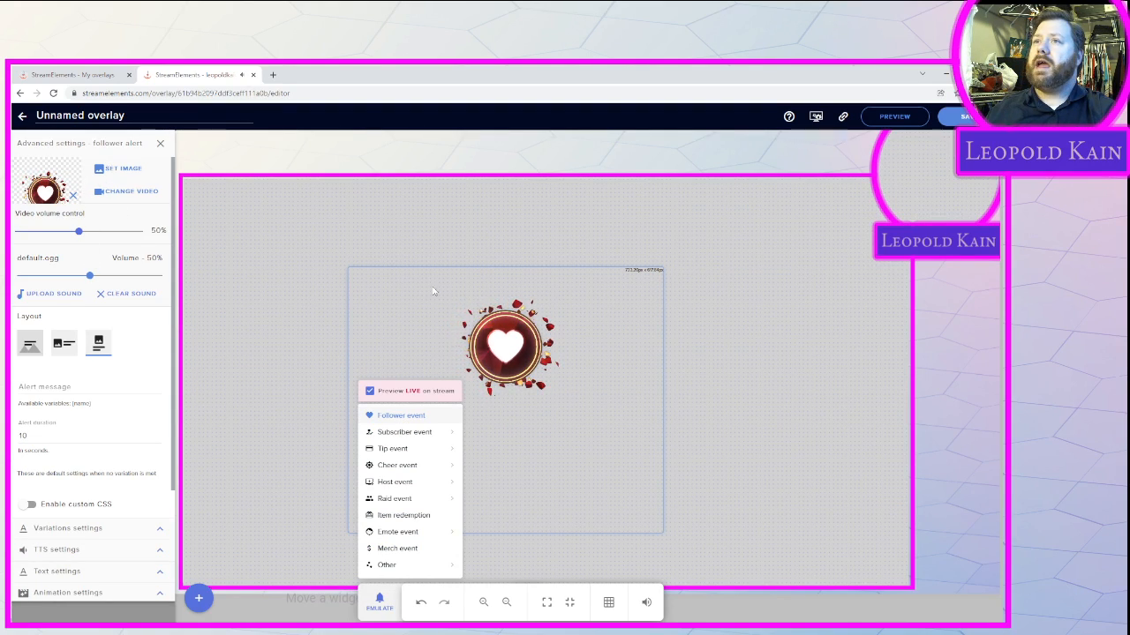
pyautogui.click(698, 317)
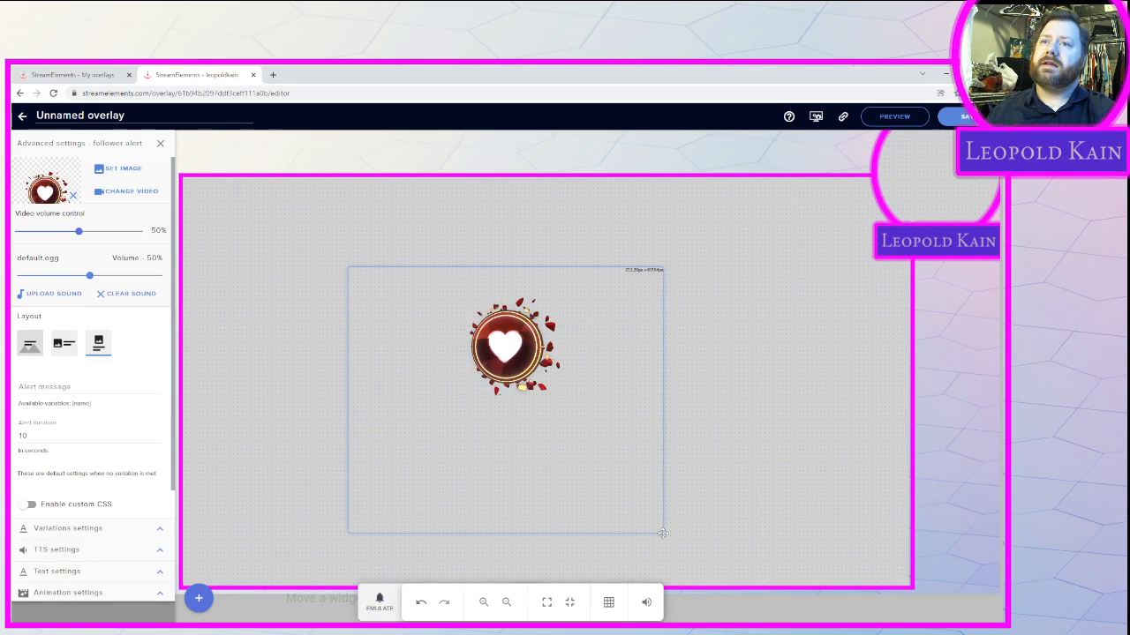
# Enlarge the alert box slightly, place its graphic inside the webcam circle, and emulate a follower event to check the placement
pyautogui.moveTo(659, 530); pyautogui.dragTo(693, 548)
pyautogui.moveTo(511, 353); pyautogui.dragTo(933, 176)
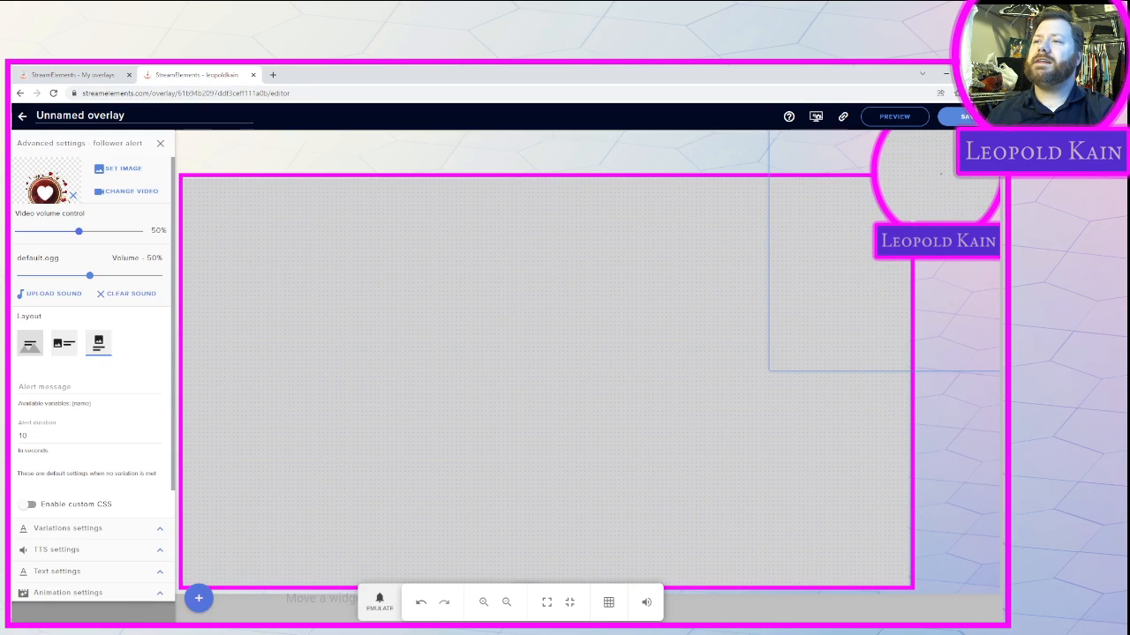
pyautogui.click(380, 602)
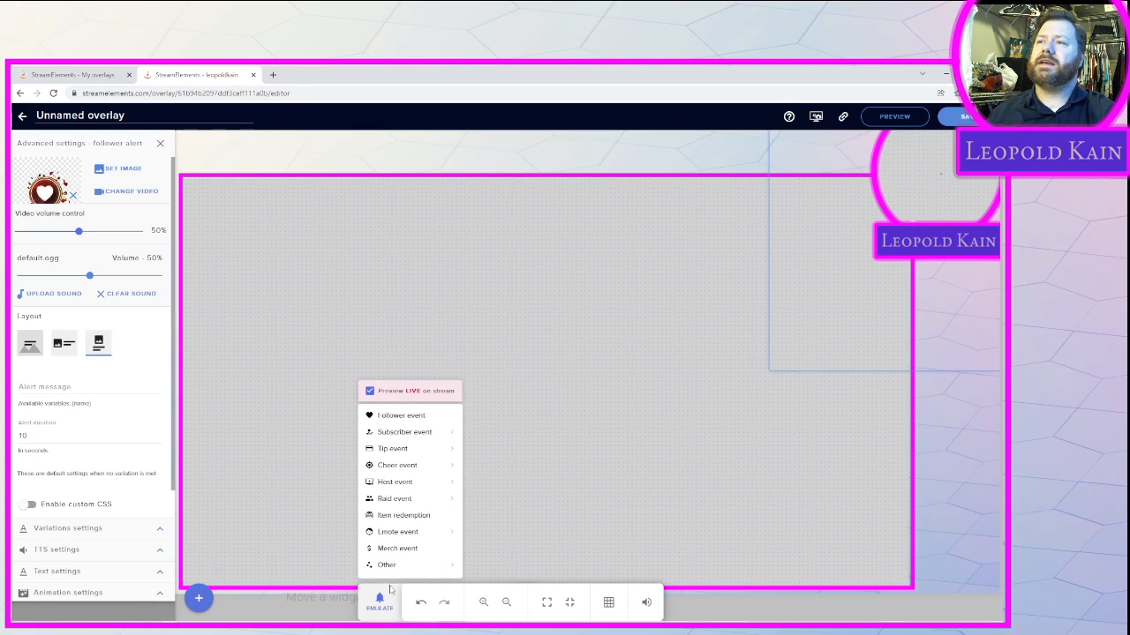
pyautogui.click(419, 418)
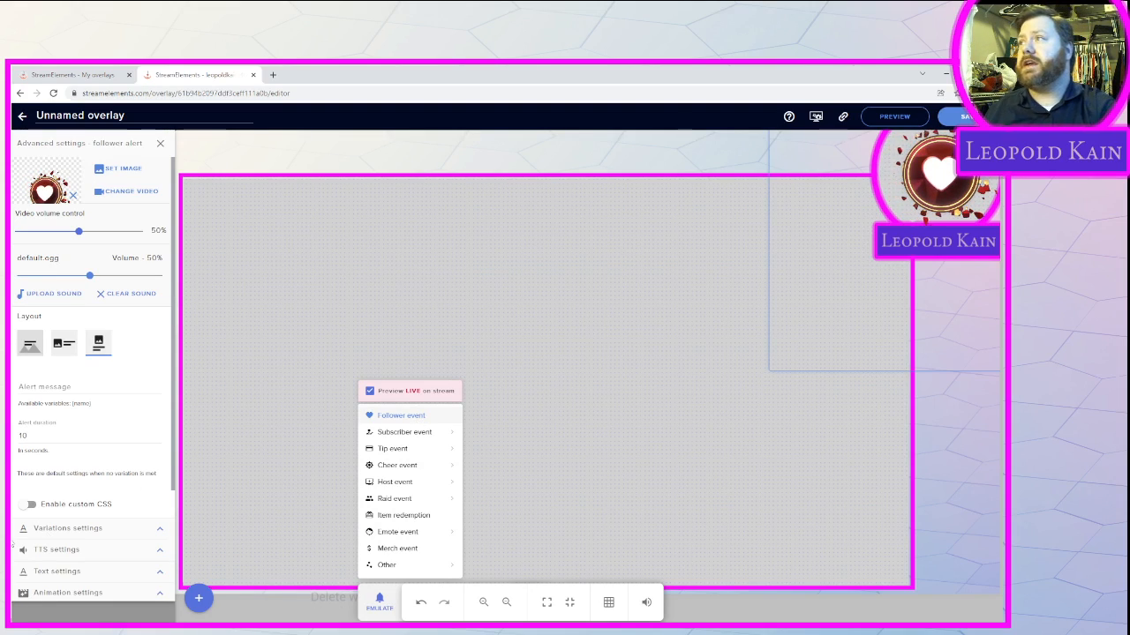
# Set the follower alert's layout to Text over image and its message to "{name} has followed"
pyautogui.click(30, 344)
pyautogui.click(96, 390)
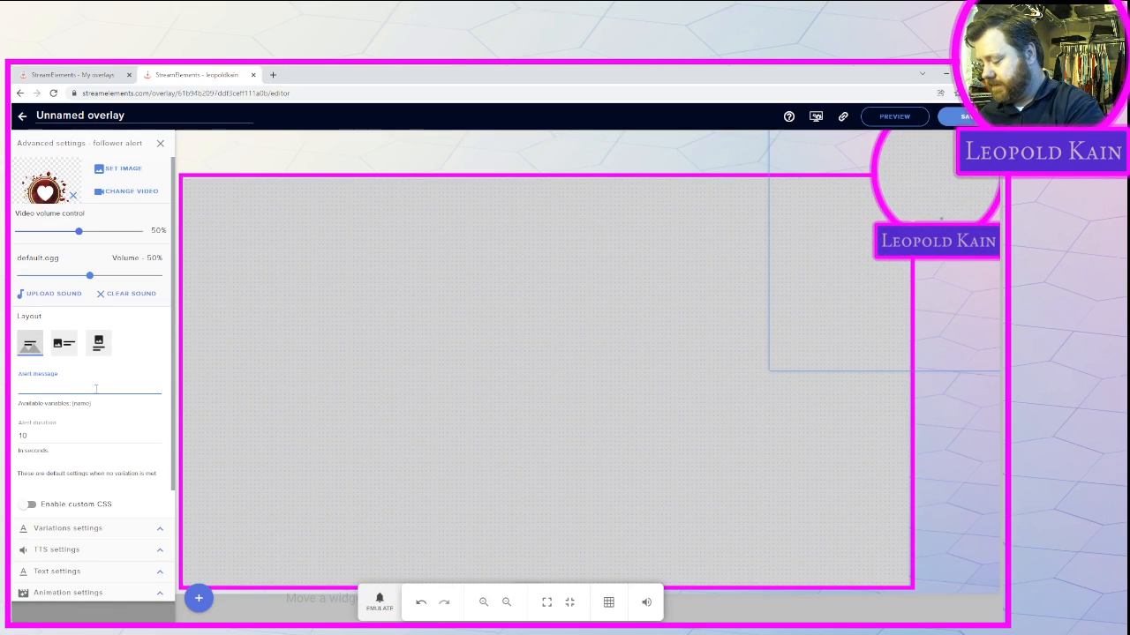
pyautogui.write('name} has followed')
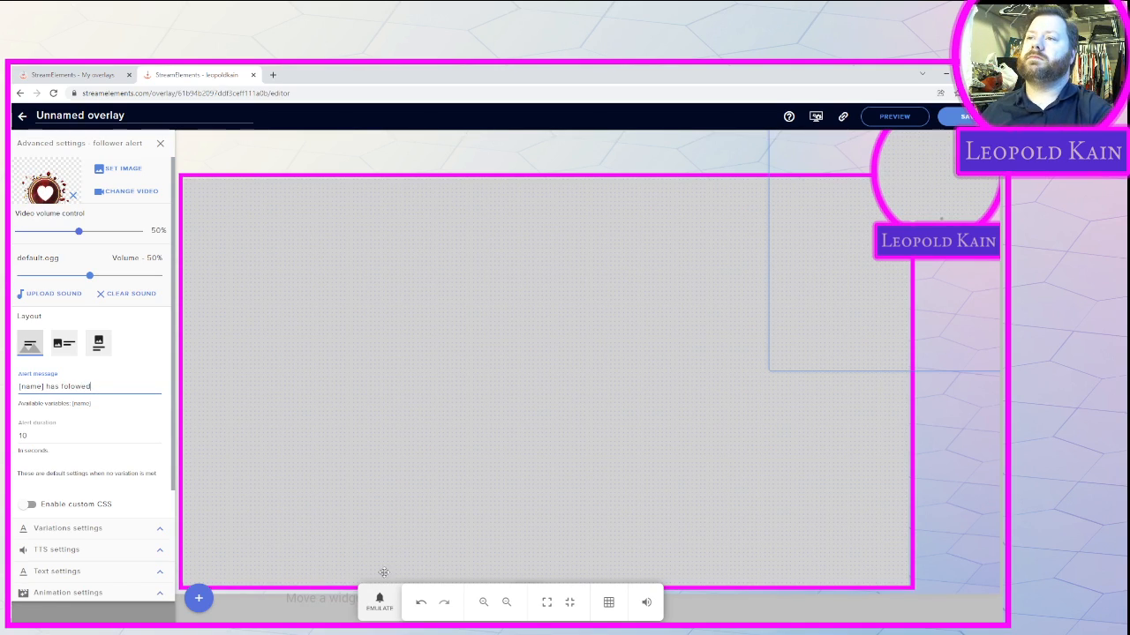
# Emulate a follower event to check the message over the graphic, and remove the existing alert box from the overlay
pyautogui.click(380, 602)
pyautogui.click(404, 415)
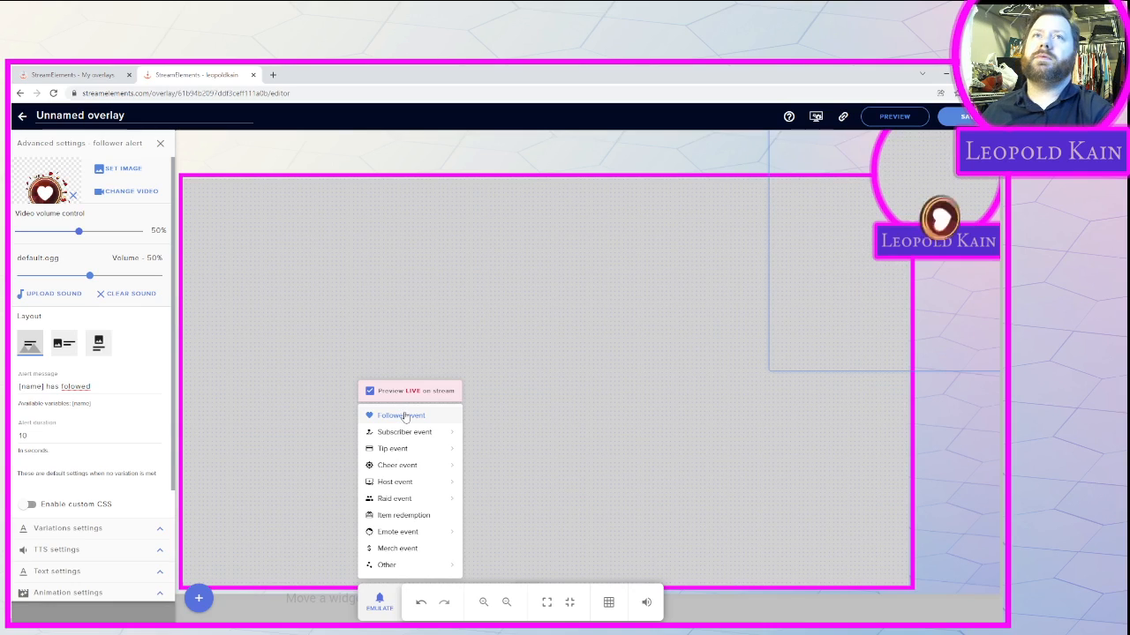
pyautogui.click(822, 217)
pyautogui.moveTo(925, 256); pyautogui.dragTo(510, 271)
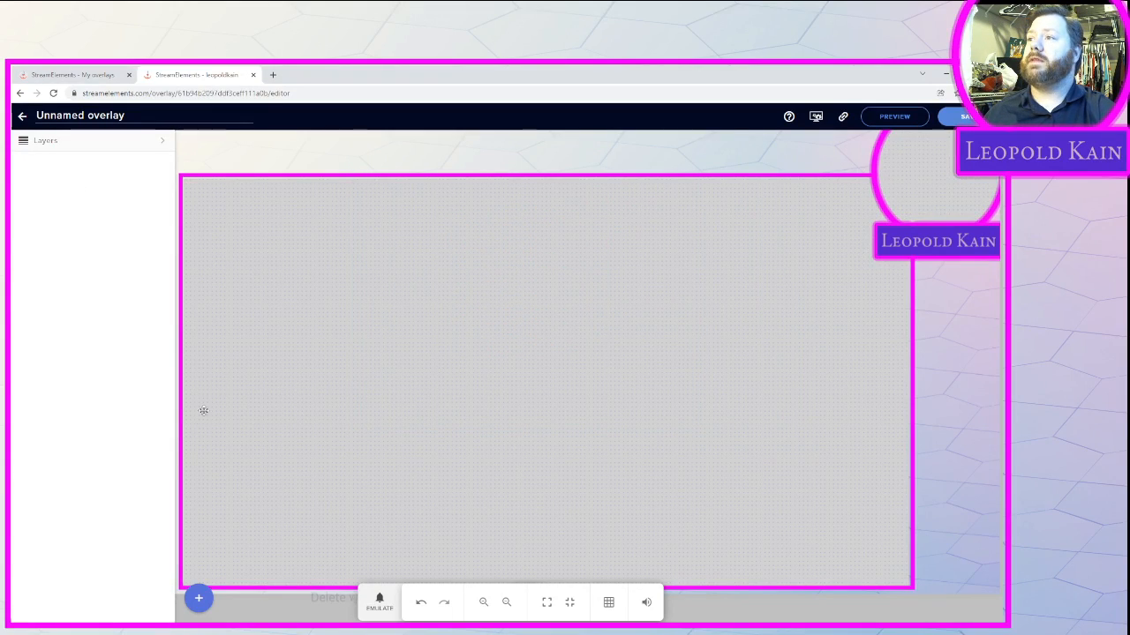
# Add a fresh AlertBox and disable its subscriber, tip, cheer, host, raid and purchase alerts, keeping only the follower alert
pyautogui.click(199, 598)
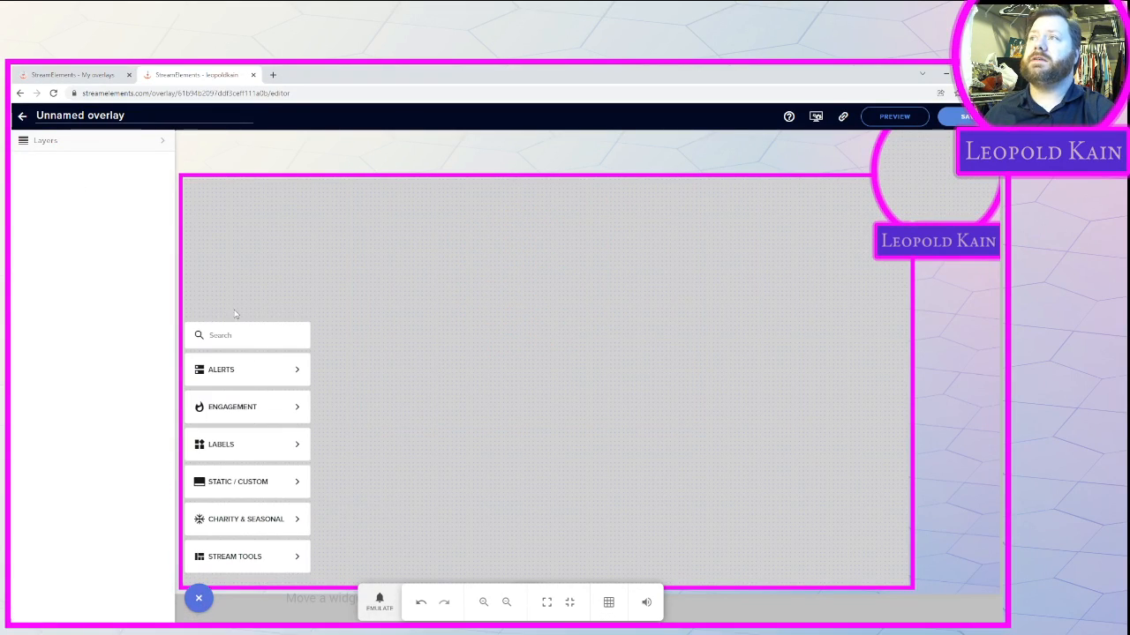
pyautogui.moveTo(256, 385)
pyautogui.click(362, 374)
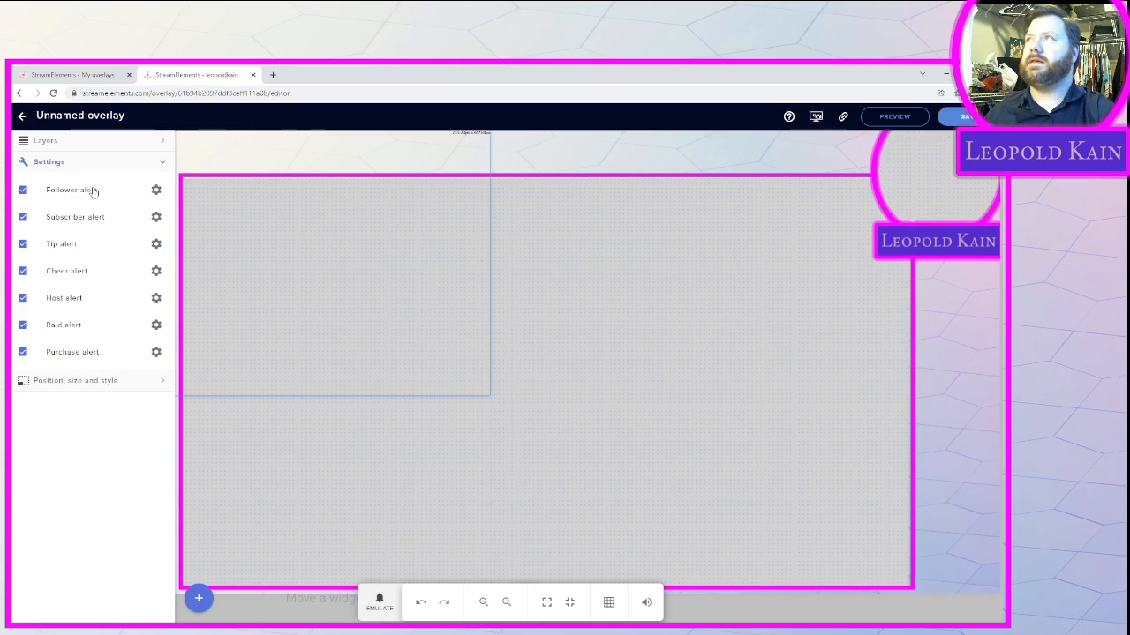
pyautogui.click(23, 216)
pyautogui.click(23, 243)
pyautogui.click(23, 271)
pyautogui.click(23, 299)
pyautogui.click(23, 325)
pyautogui.click(23, 352)
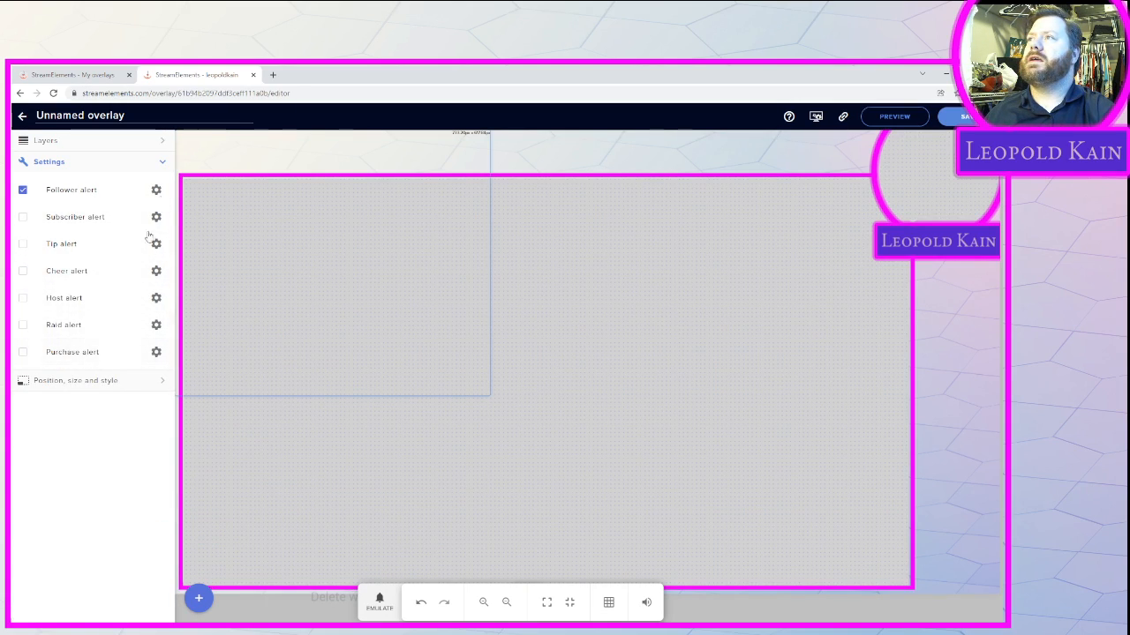
# Emulate a follower event and place the new alert box so its heart graphic sits inside the webcam circle
pyautogui.moveTo(358, 234); pyautogui.dragTo(741, 281)
pyautogui.click(380, 600)
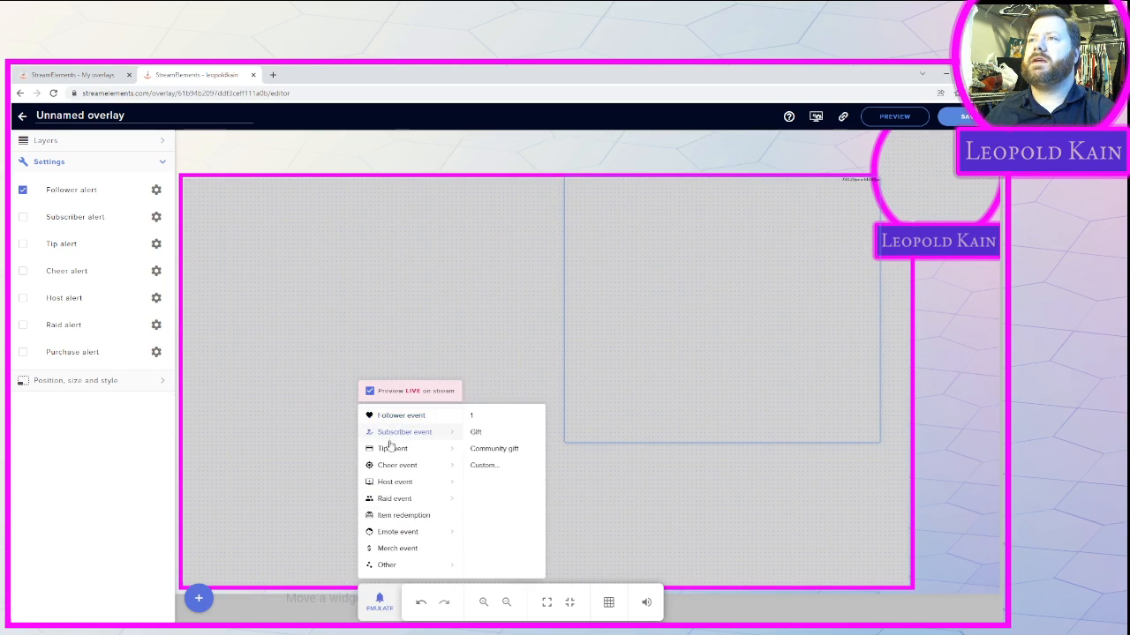
pyautogui.click(410, 417)
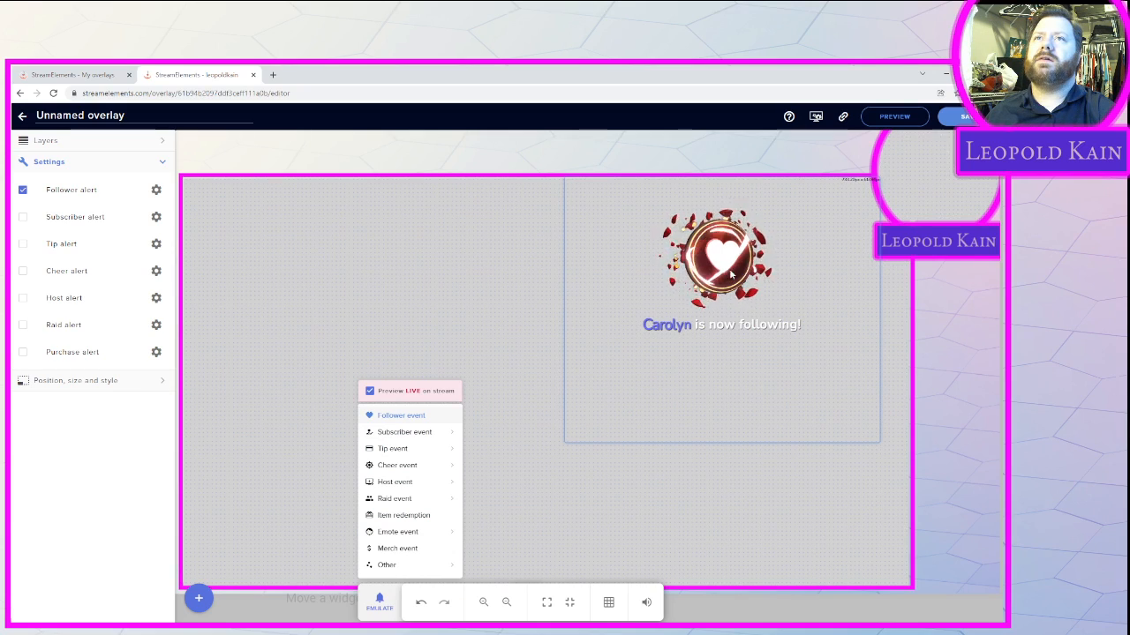
pyautogui.moveTo(746, 247); pyautogui.dragTo(959, 159)
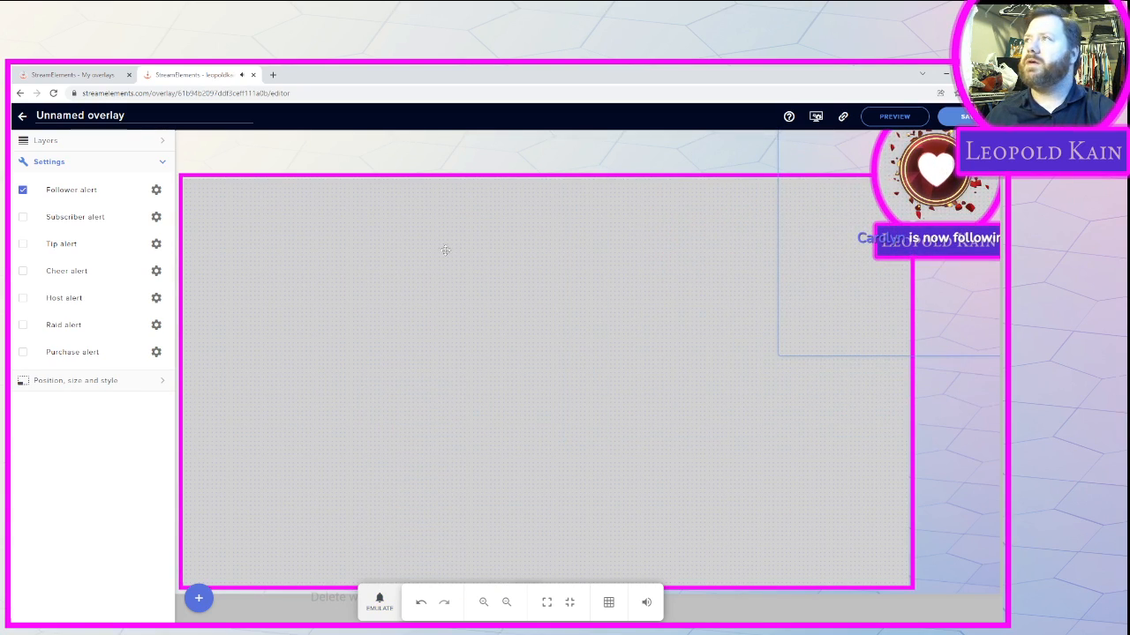
# Try the side-by-side and text-over-image layouts on the follower alert with emulated follower events, and return to the text-under-image layout
pyautogui.click(156, 190)
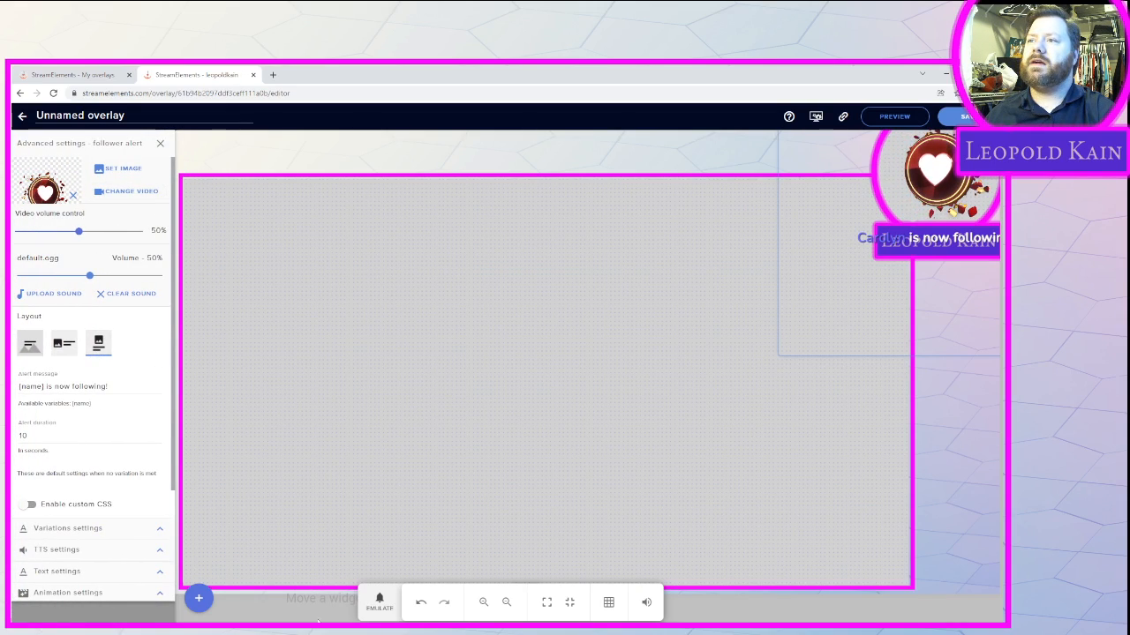
pyautogui.click(379, 604)
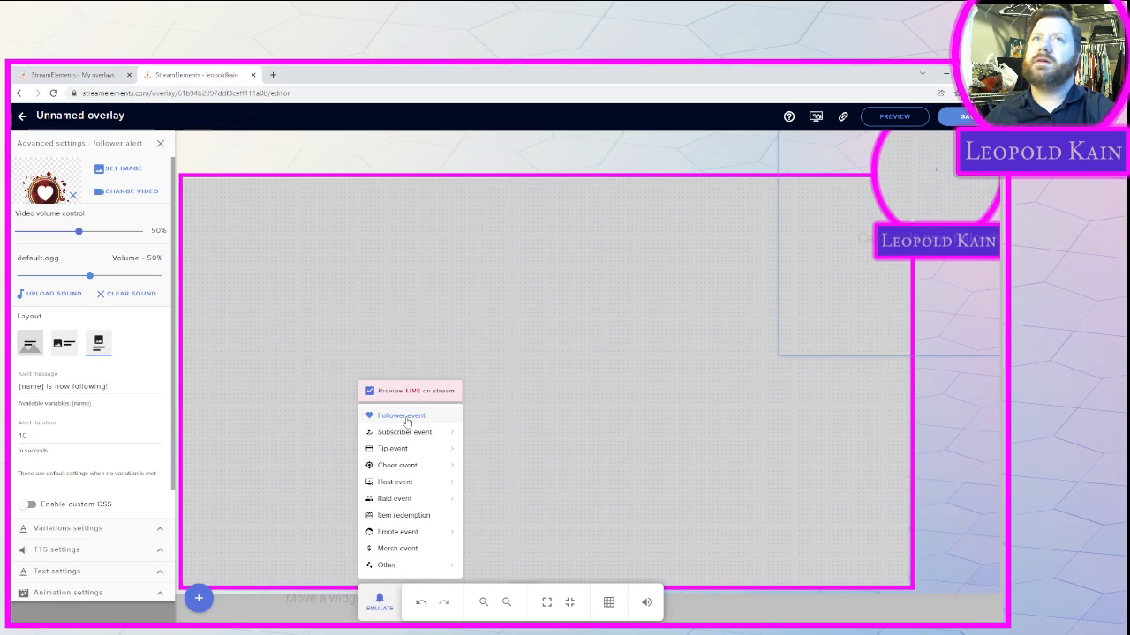
pyautogui.click(99, 346)
pyautogui.click(379, 604)
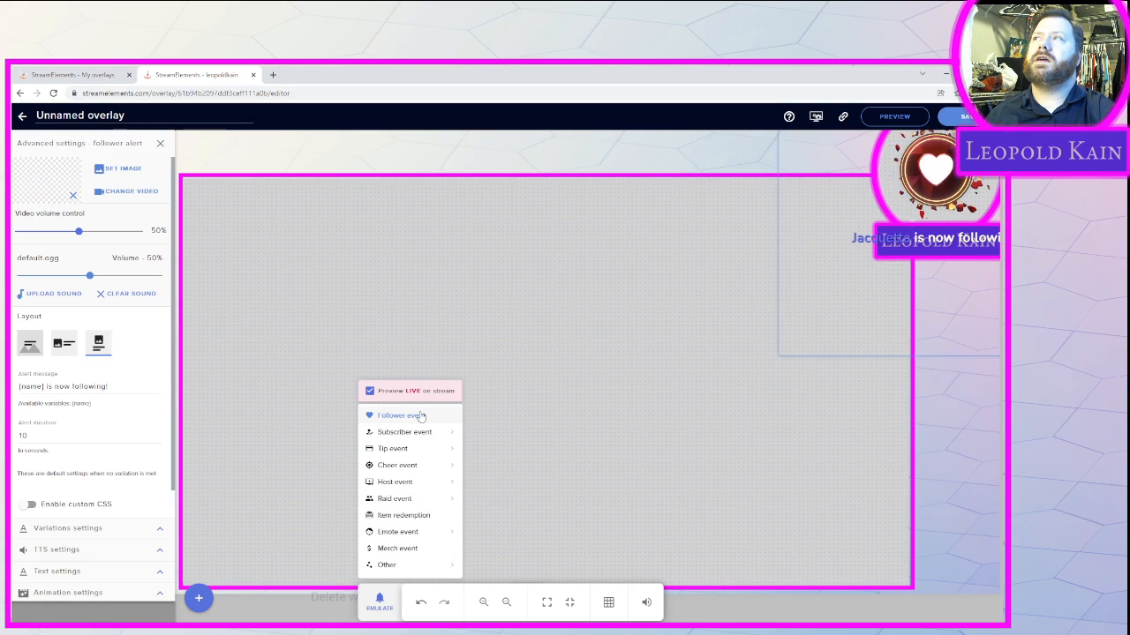
pyautogui.click(62, 345)
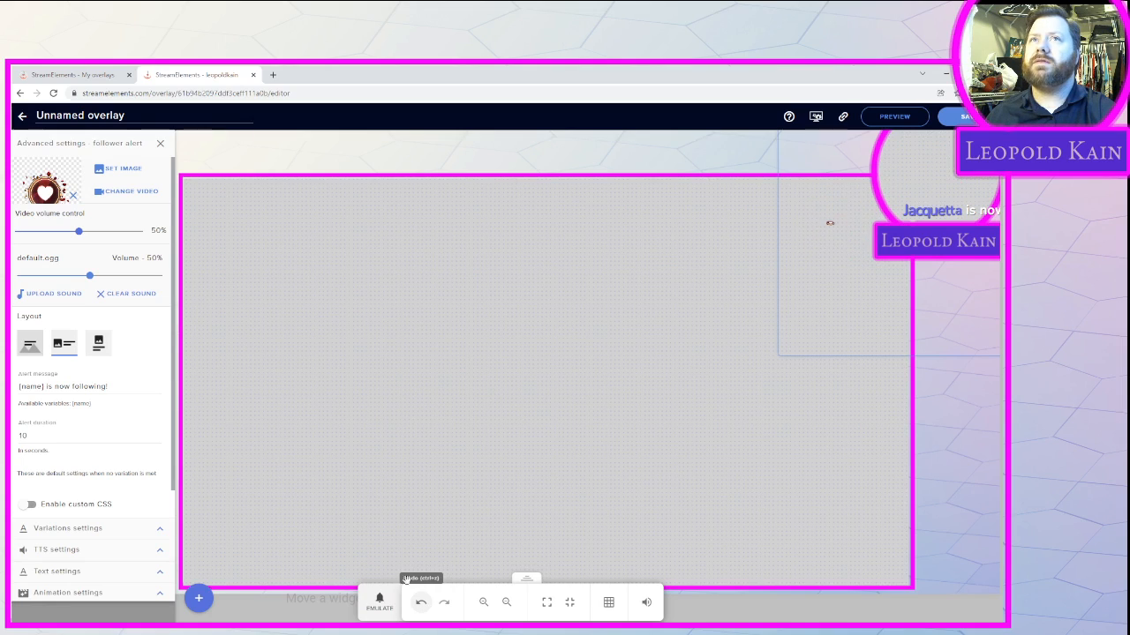
pyautogui.click(30, 344)
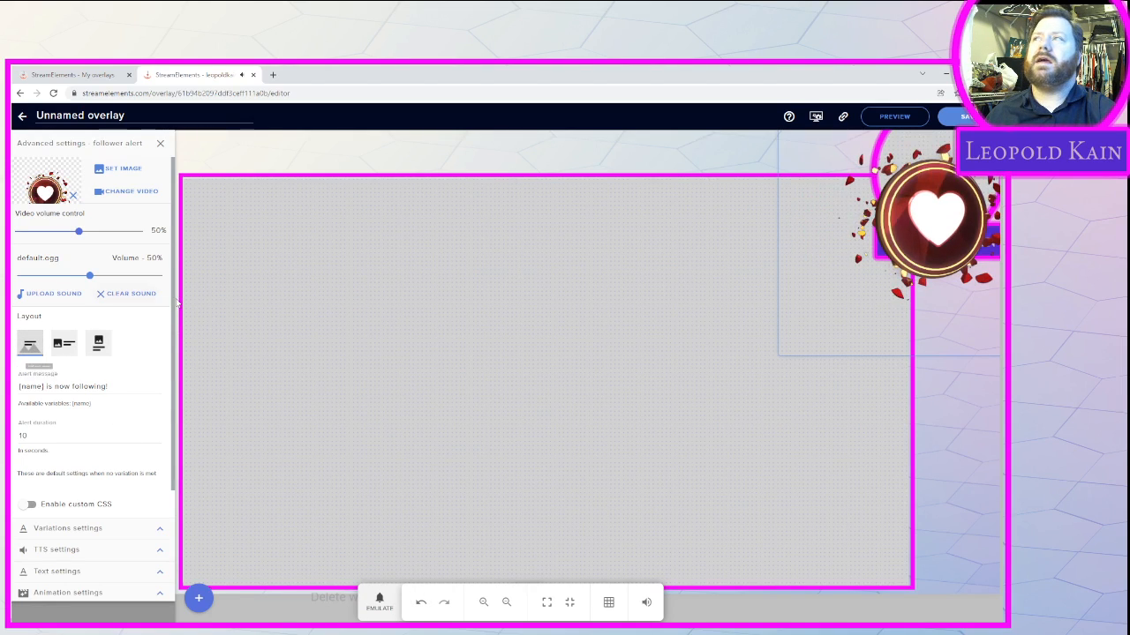
pyautogui.click(100, 346)
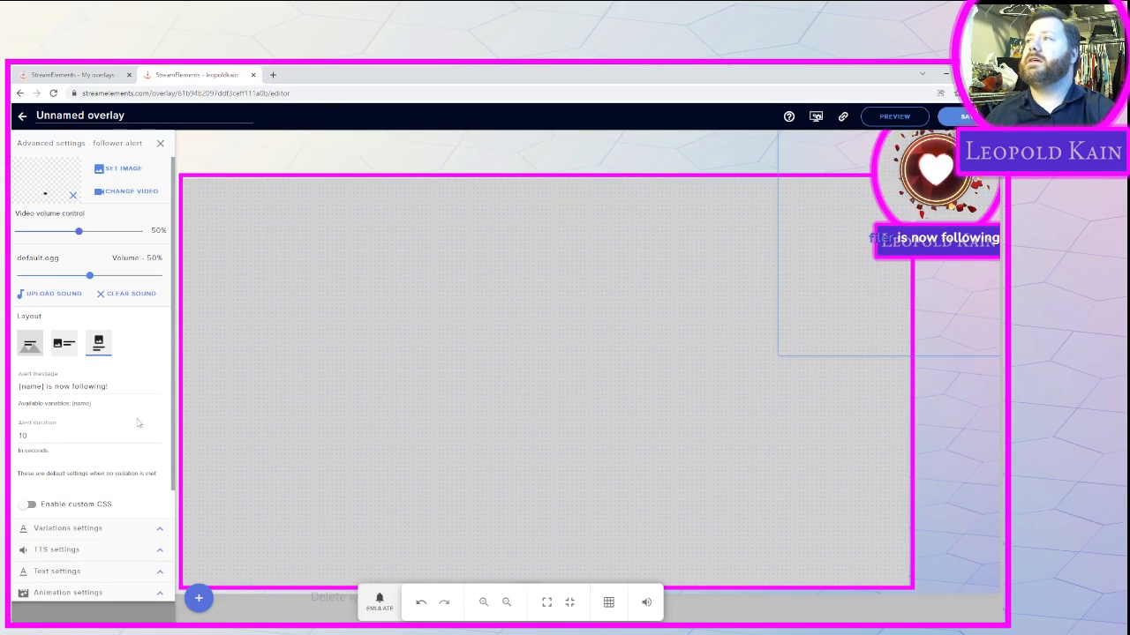
# Clear the follower alert's message text so only the graphic is shown, and close its advanced settings
pyautogui.moveTo(109, 386); pyautogui.dragTo(14, 387)
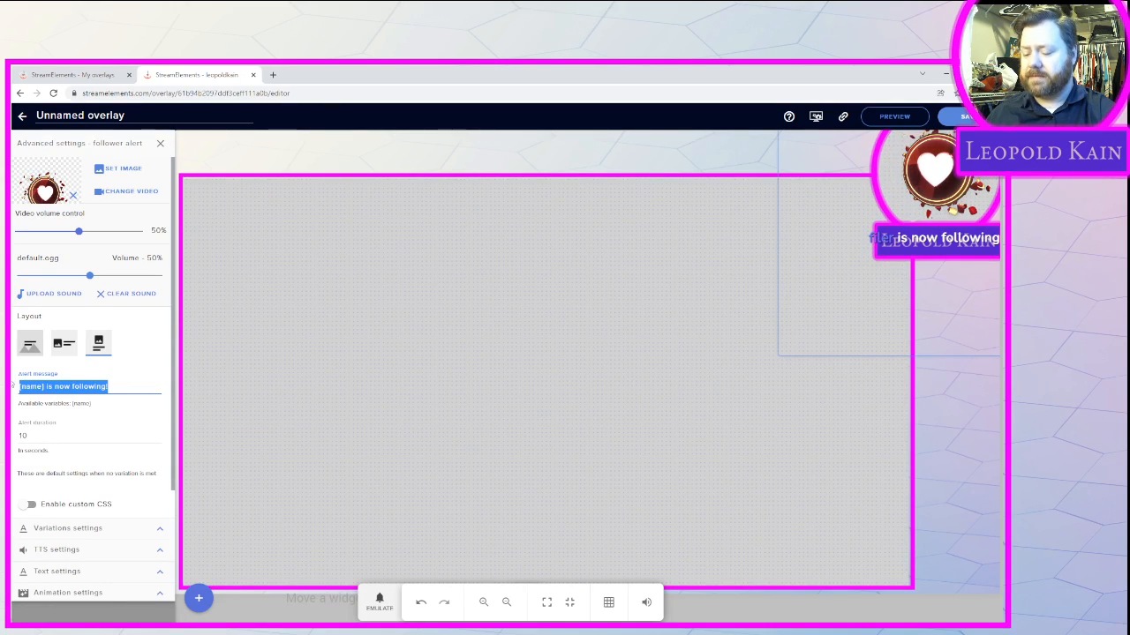
pyautogui.press('BackSpace')
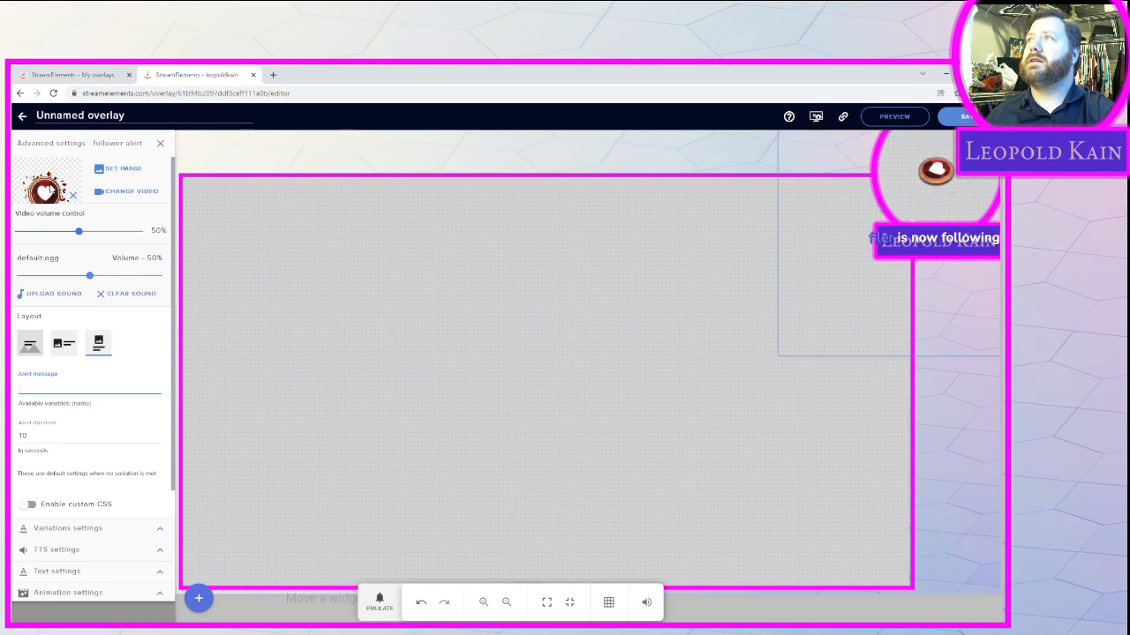
pyautogui.click(24, 118)
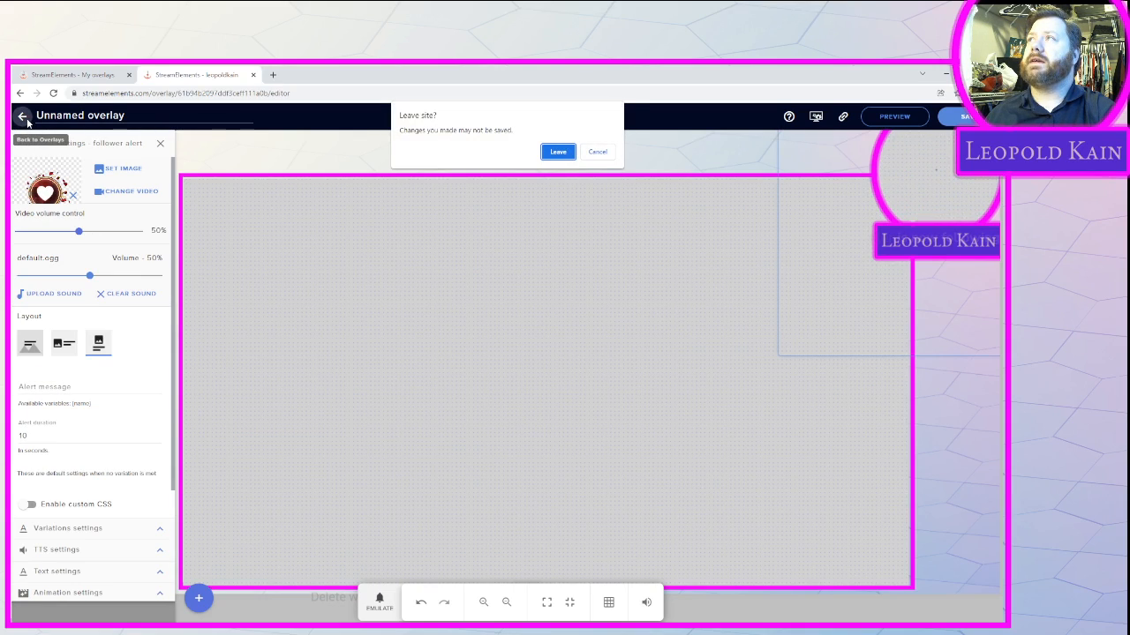
pyautogui.click(600, 154)
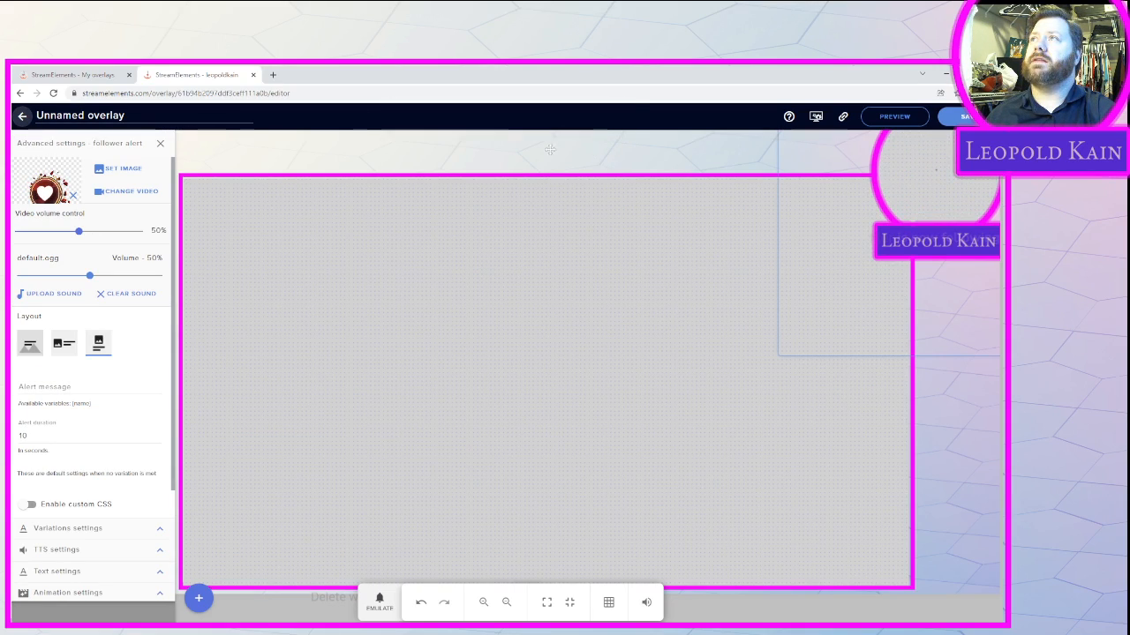
pyautogui.click(160, 143)
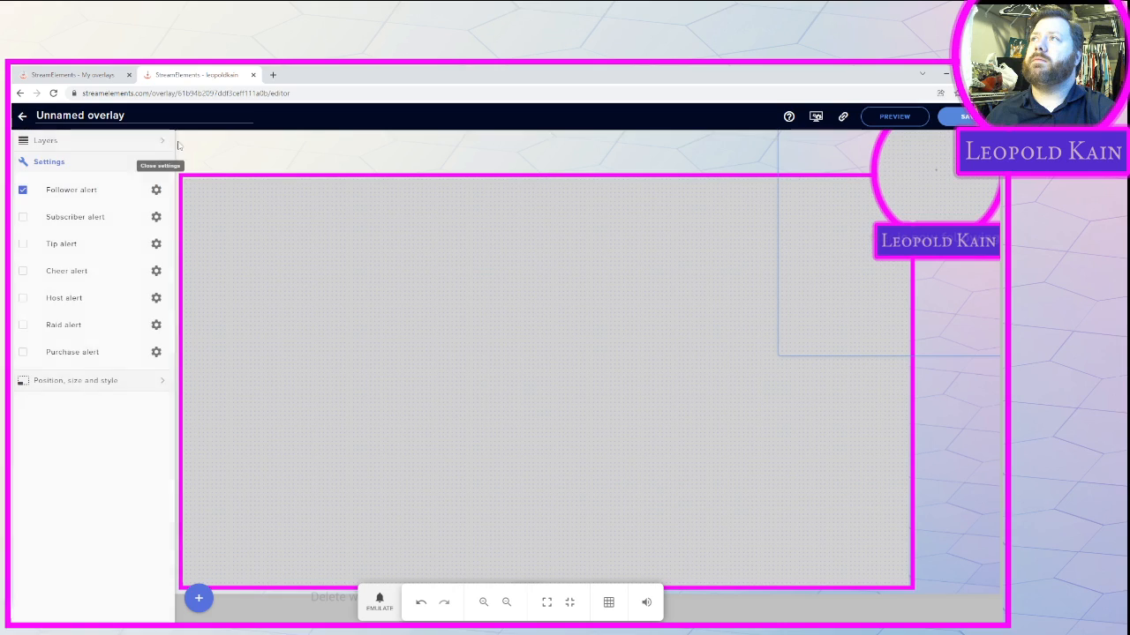
# Add another AlertBox alongside the graphic-only one and leave only its follower alert enabled
pyautogui.click(110, 141)
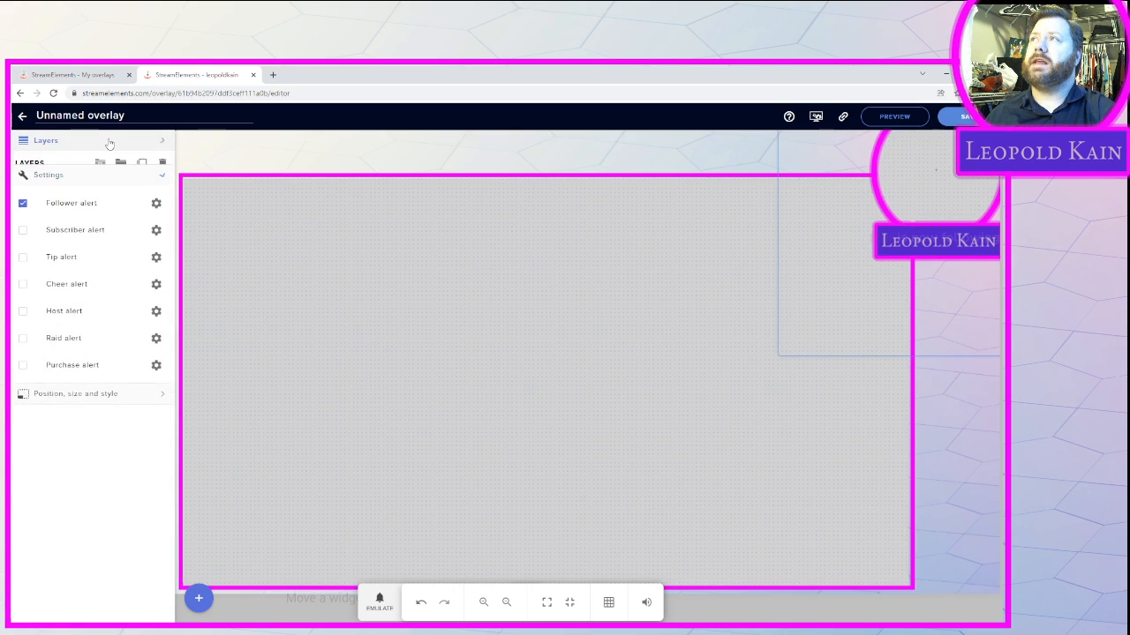
pyautogui.click(199, 598)
pyautogui.moveTo(253, 366)
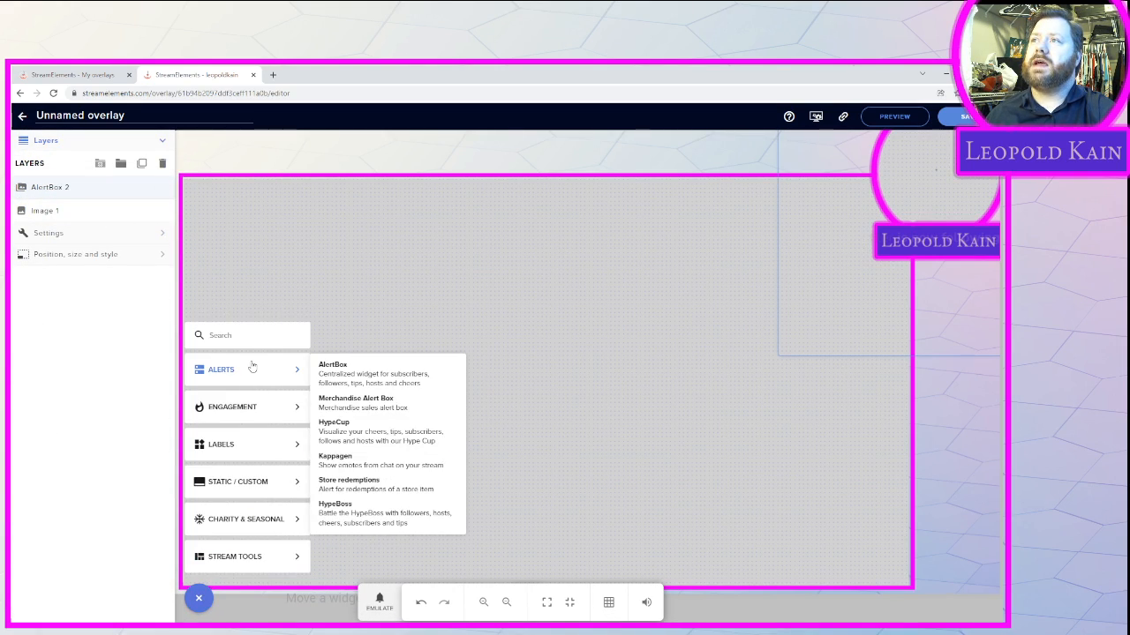
pyautogui.click(375, 368)
pyautogui.click(24, 218)
pyautogui.click(23, 244)
pyautogui.click(22, 270)
pyautogui.click(23, 299)
pyautogui.click(23, 326)
pyautogui.click(24, 353)
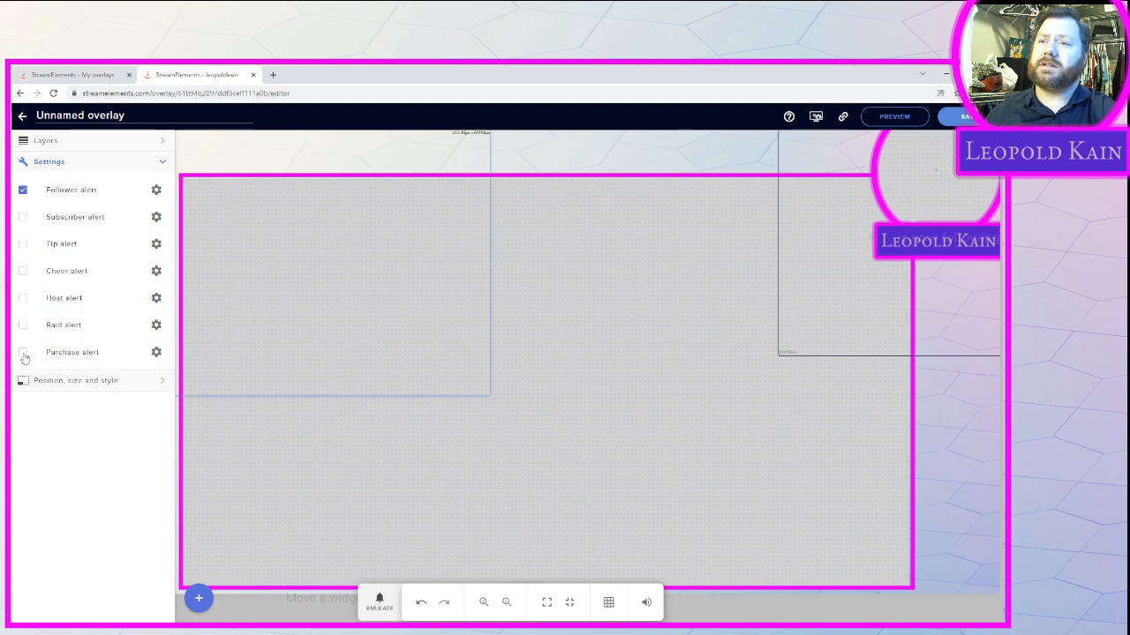
pyautogui.click(85, 194)
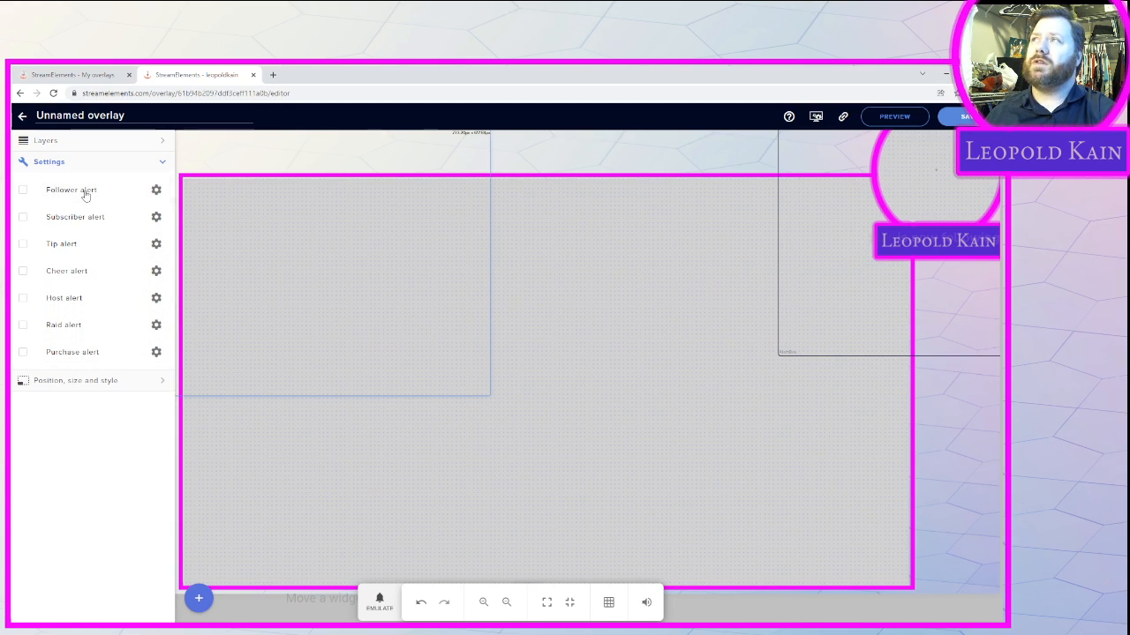
pyautogui.click(24, 191)
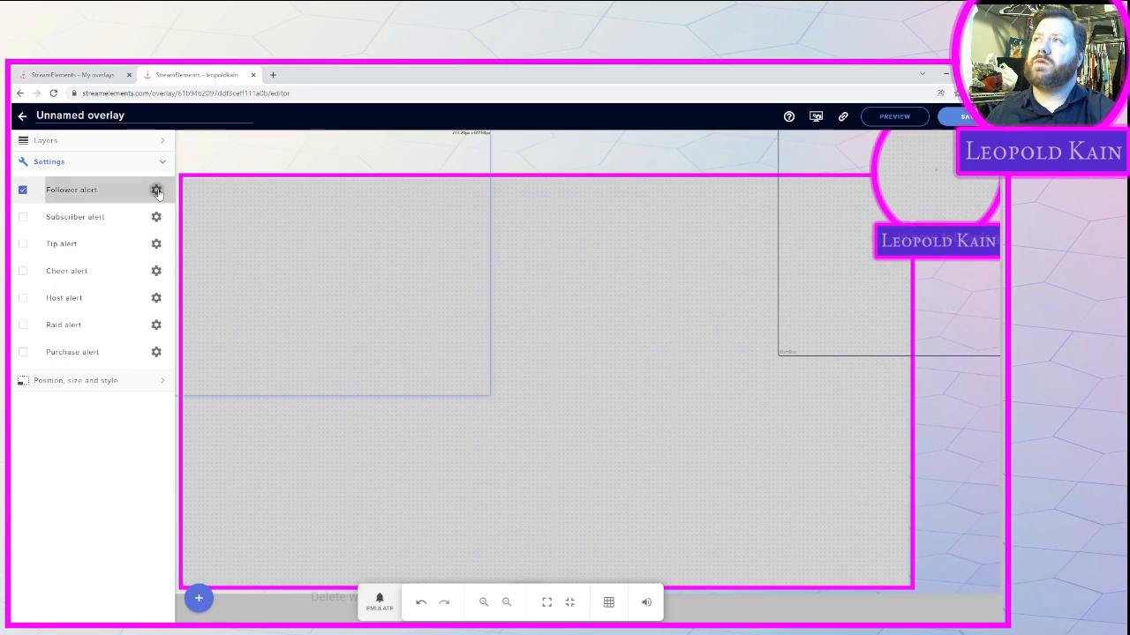
# Remove the video and sound from the new box's follower alert, and move the box to the middle of the canvas
pyautogui.click(158, 191)
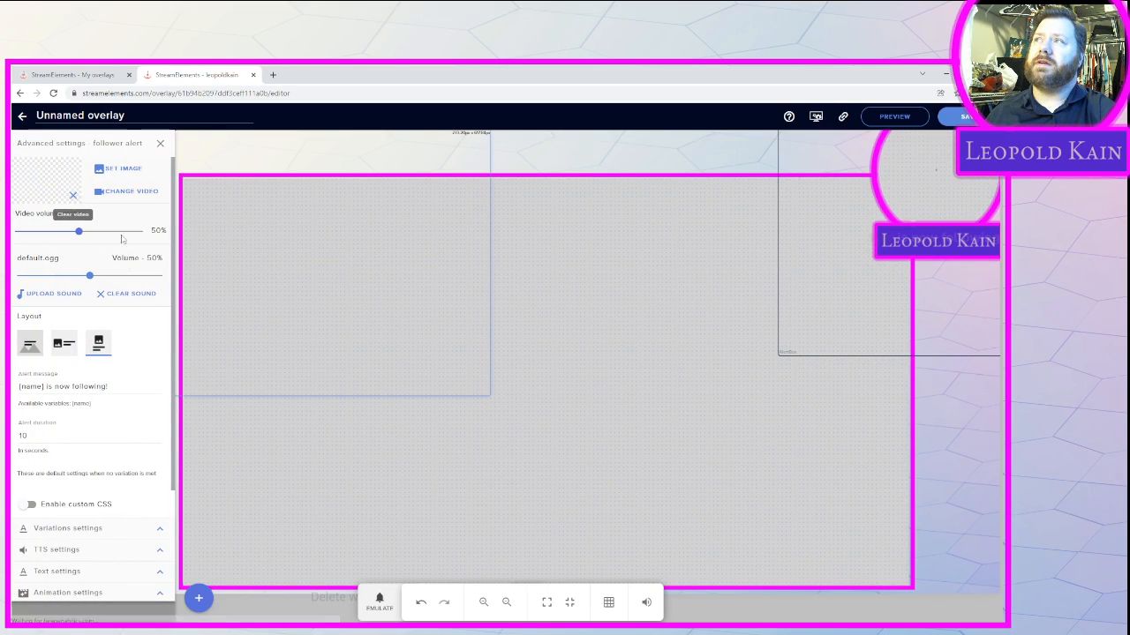
pyautogui.click(95, 297)
pyautogui.moveTo(433, 280); pyautogui.dragTo(590, 333)
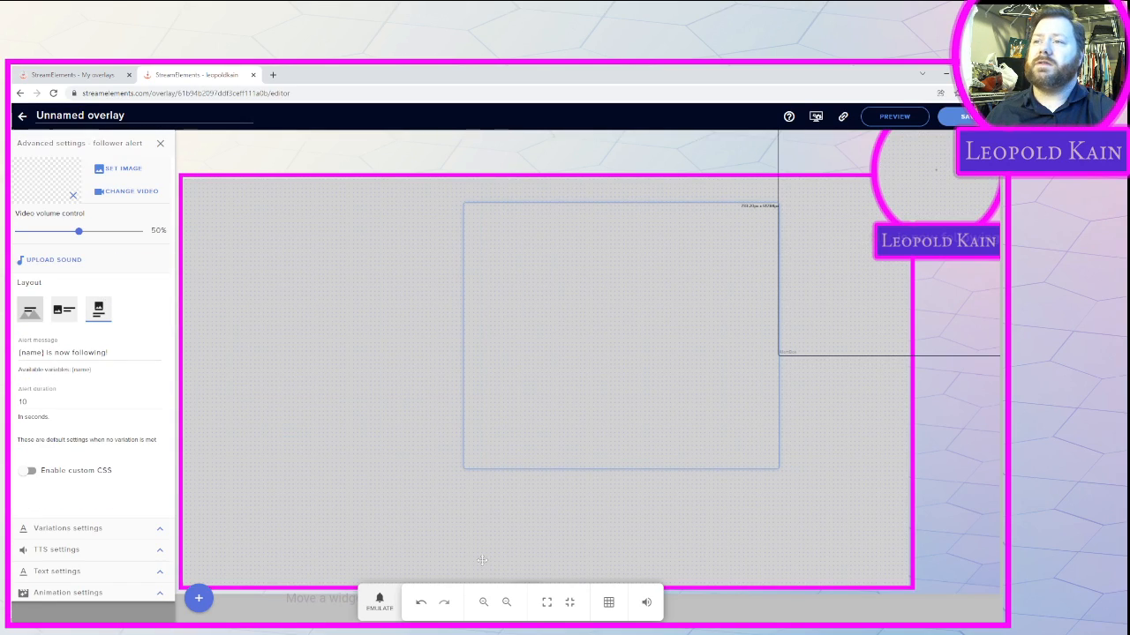
# Set the text-only follower alert's layout to image beside text, and emulate follower events to preview its message
pyautogui.click(379, 603)
pyautogui.click(403, 416)
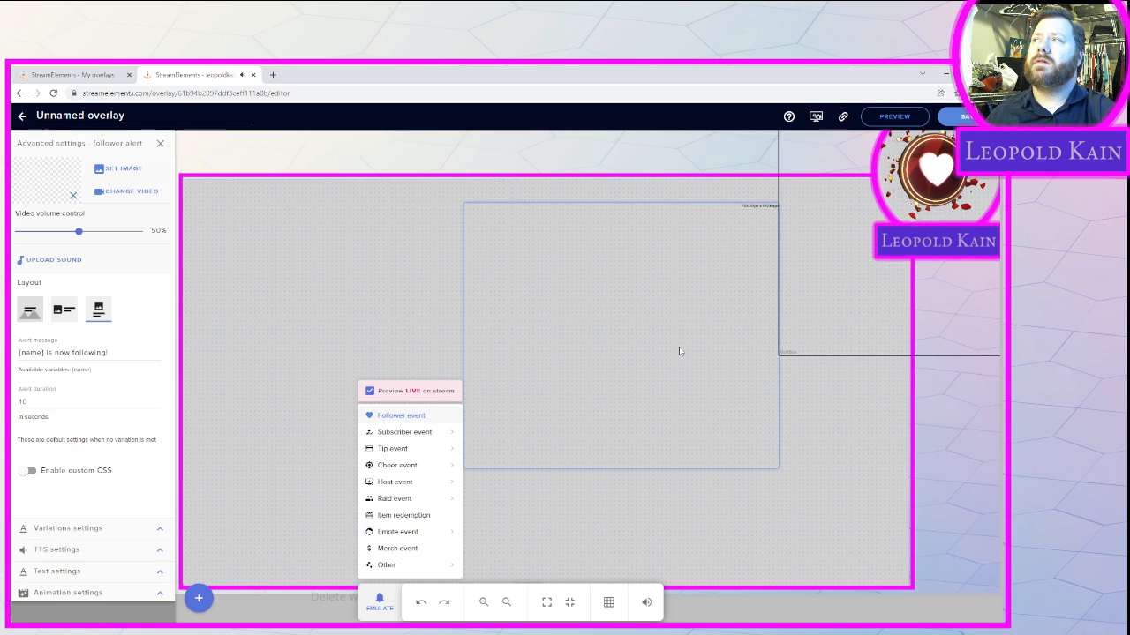
pyautogui.moveTo(606, 264); pyautogui.dragTo(501, 282)
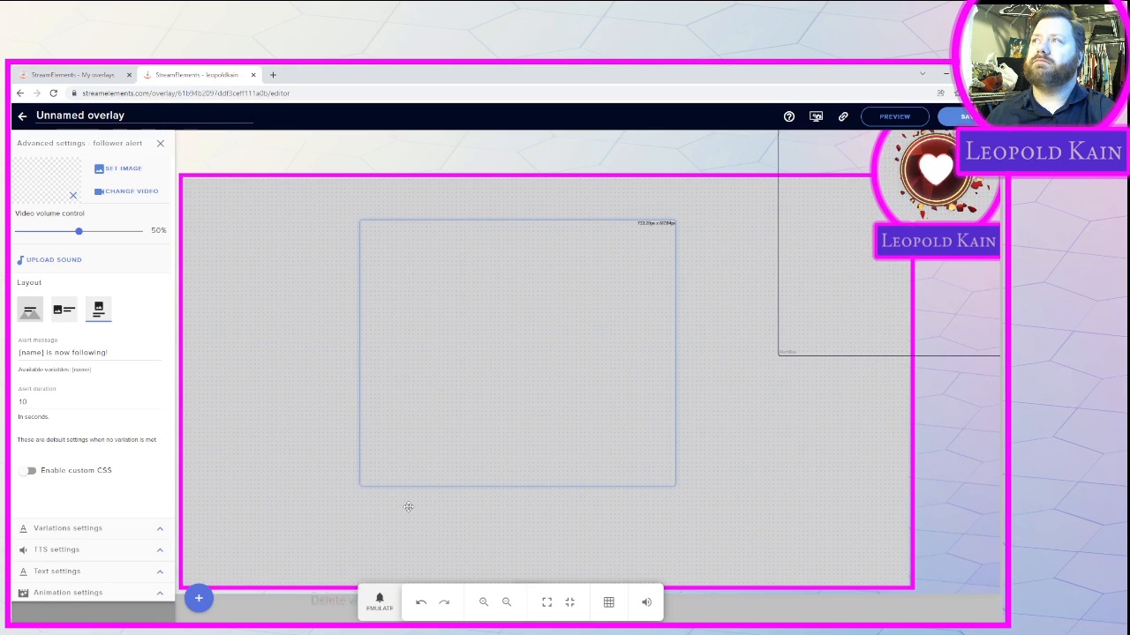
pyautogui.click(63, 309)
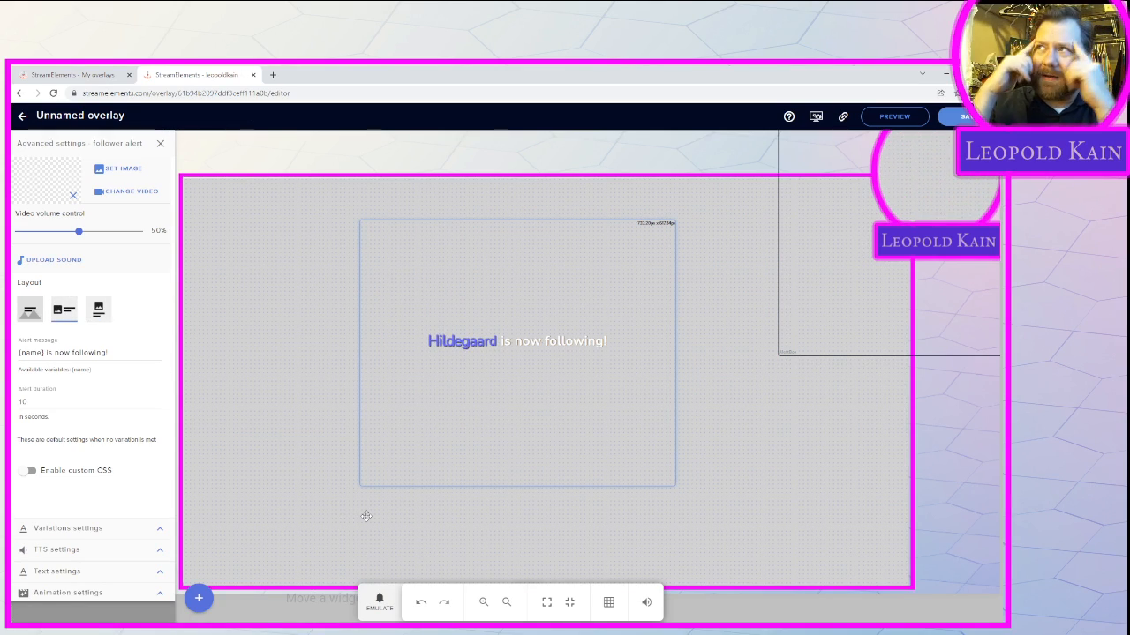
pyautogui.click(379, 602)
pyautogui.click(404, 420)
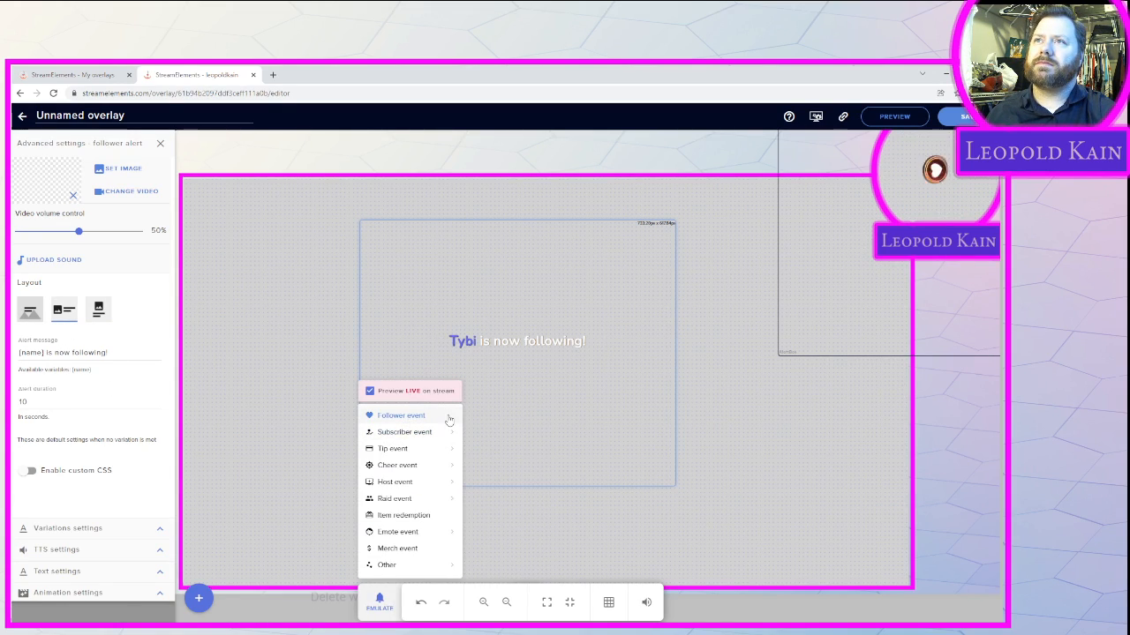
# Move the text-only alert box up beside the webcam circle, and close the follower alert's advanced settings
pyautogui.moveTo(568, 315); pyautogui.dragTo(845, 130)
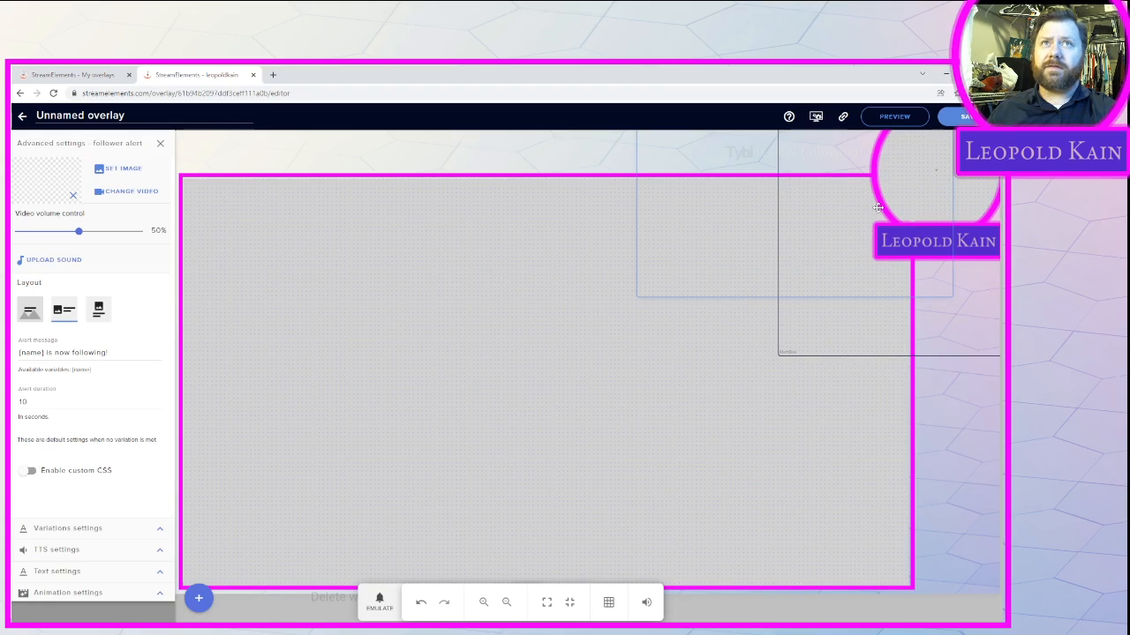
pyautogui.click(23, 115)
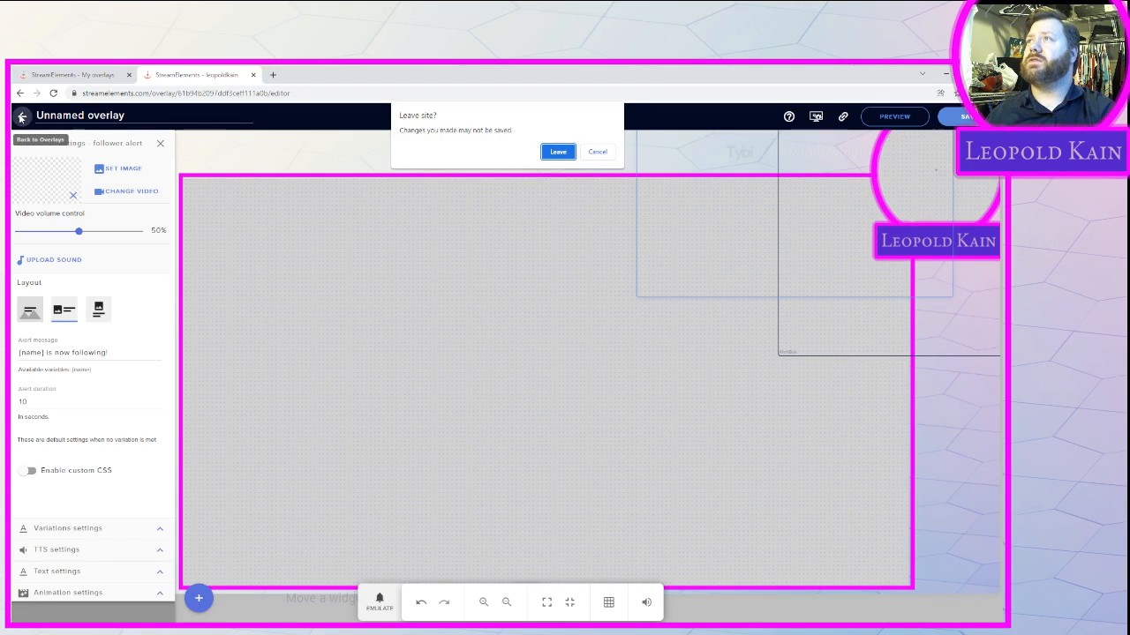
pyautogui.click(598, 151)
pyautogui.click(160, 143)
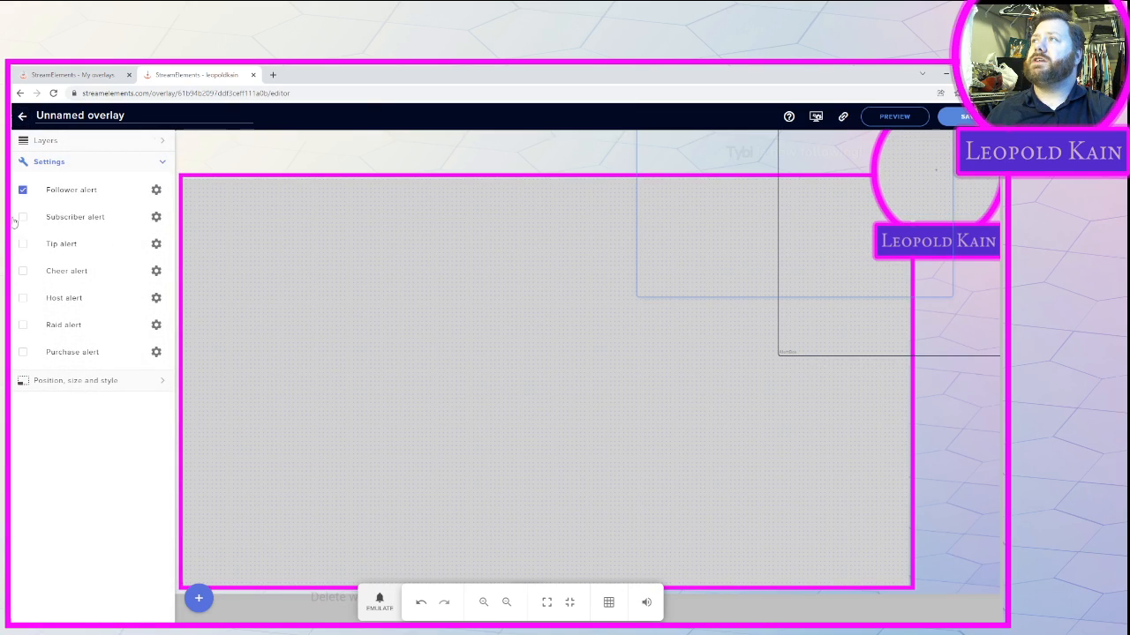
# Delete the Image 1 stream frame layer, keeping the two alert boxes in the overlay
pyautogui.click(104, 141)
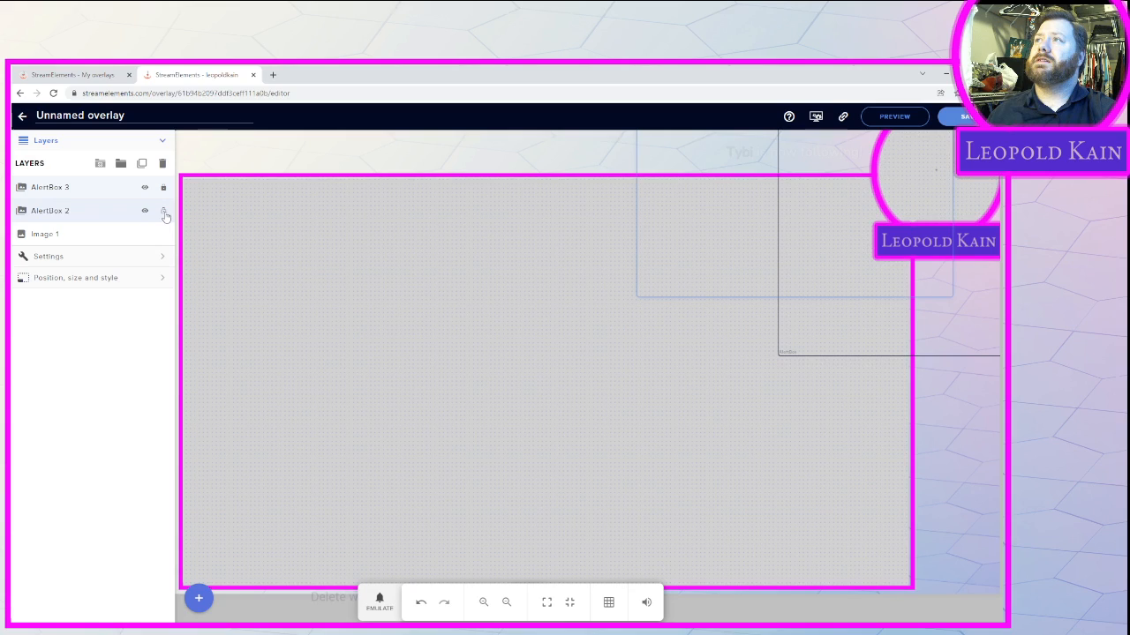
pyautogui.click(162, 163)
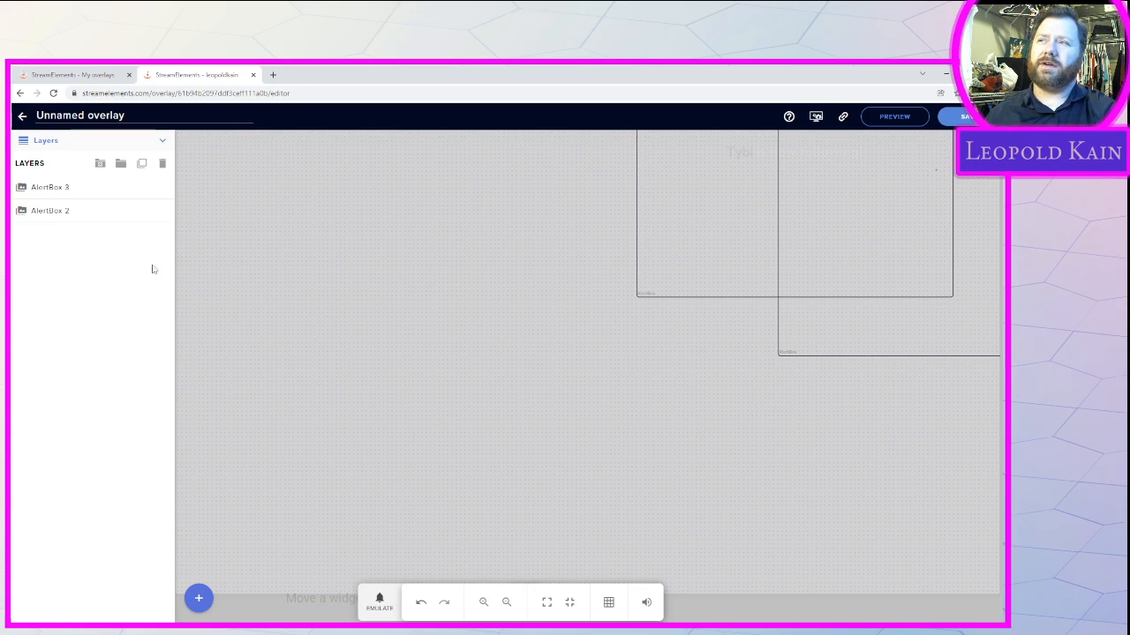
pyautogui.moveTo(94, 619)
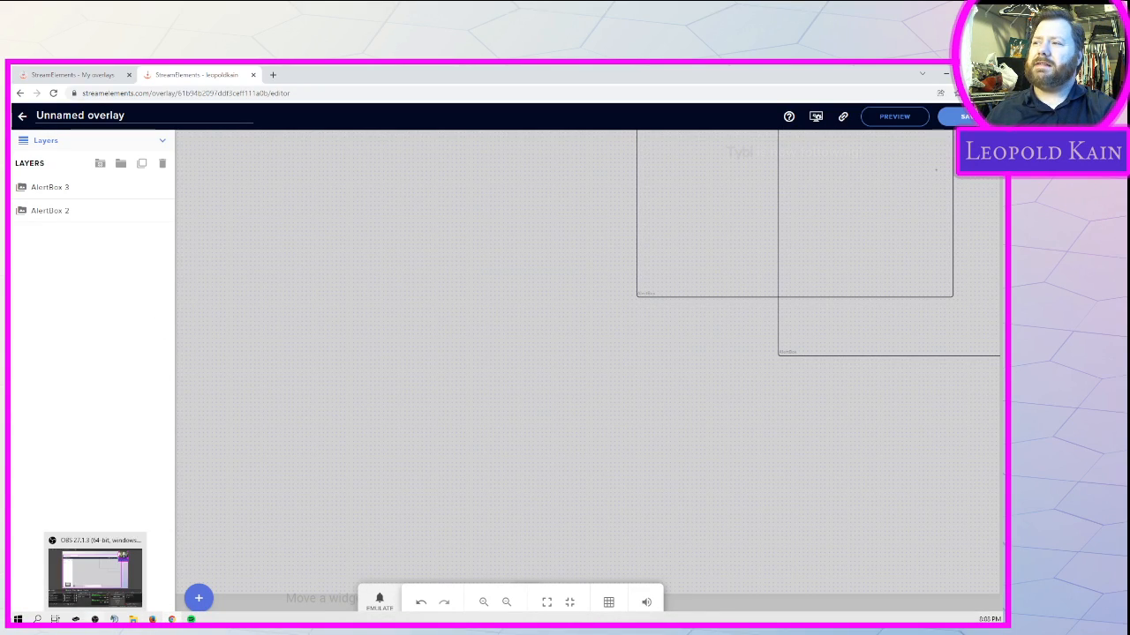